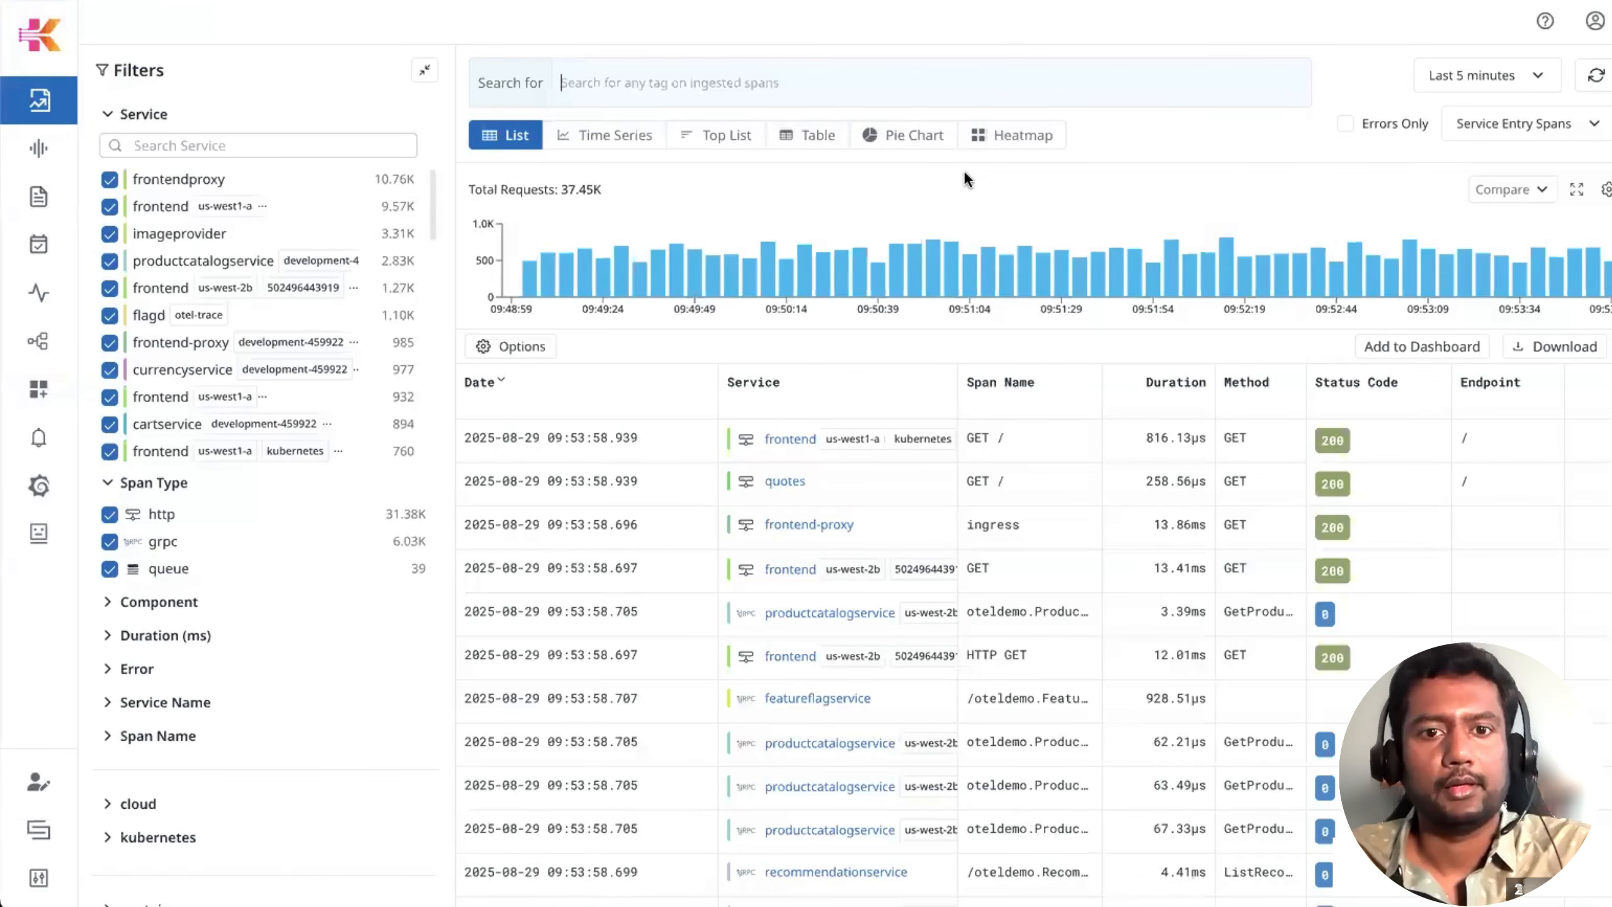
Step: Display the ingested spans as a time series and set the span scope to All Spans
click(622, 142)
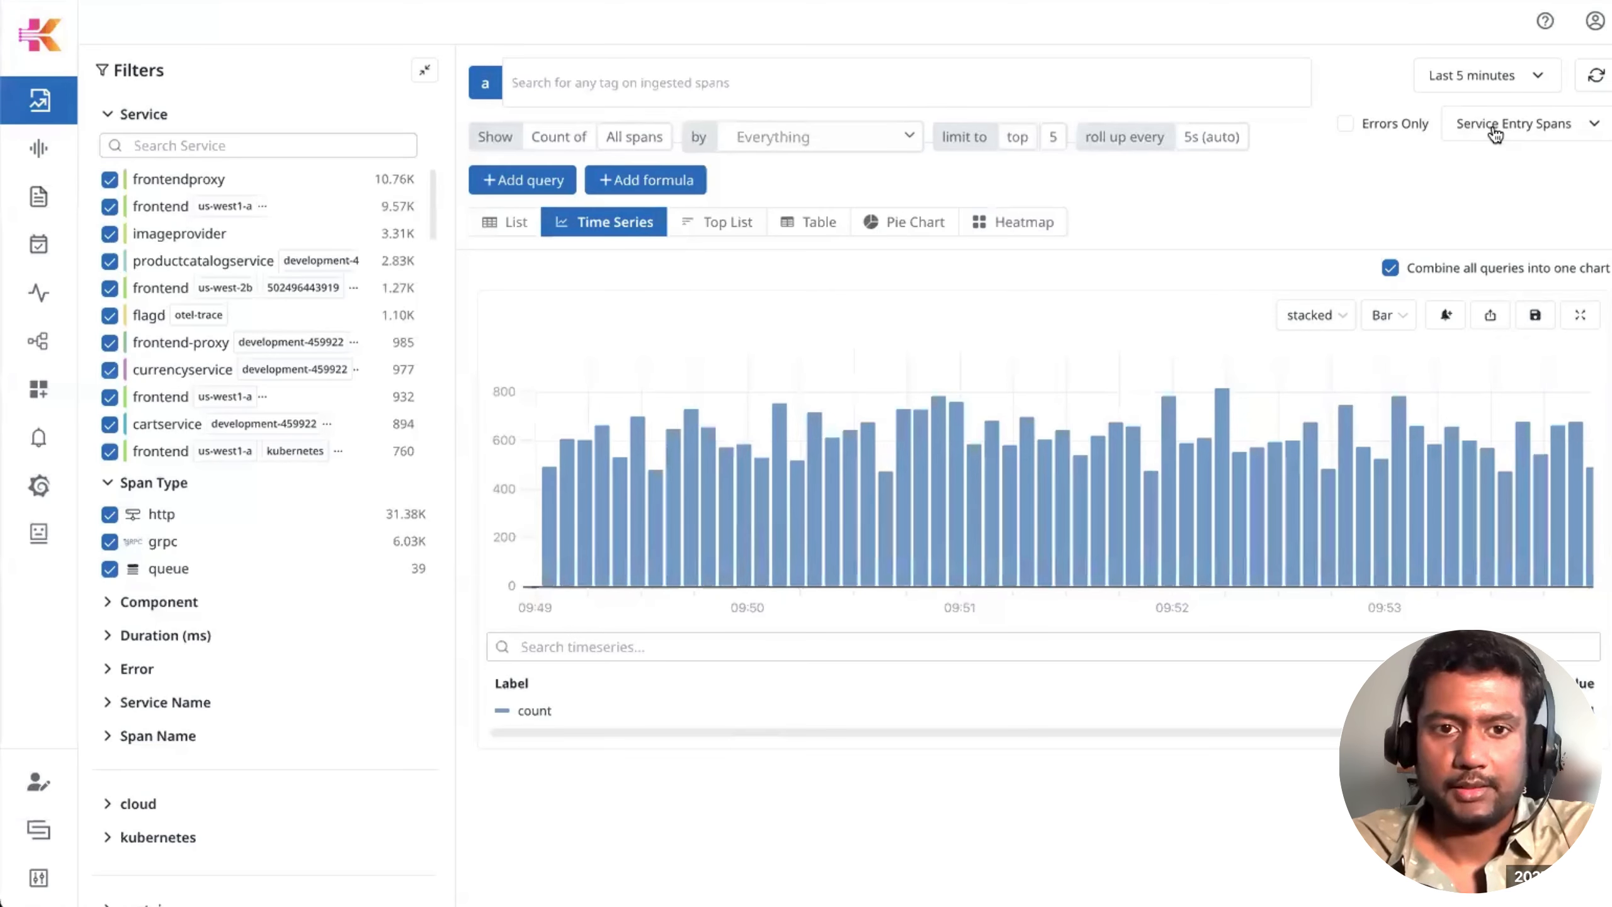
click(1517, 127)
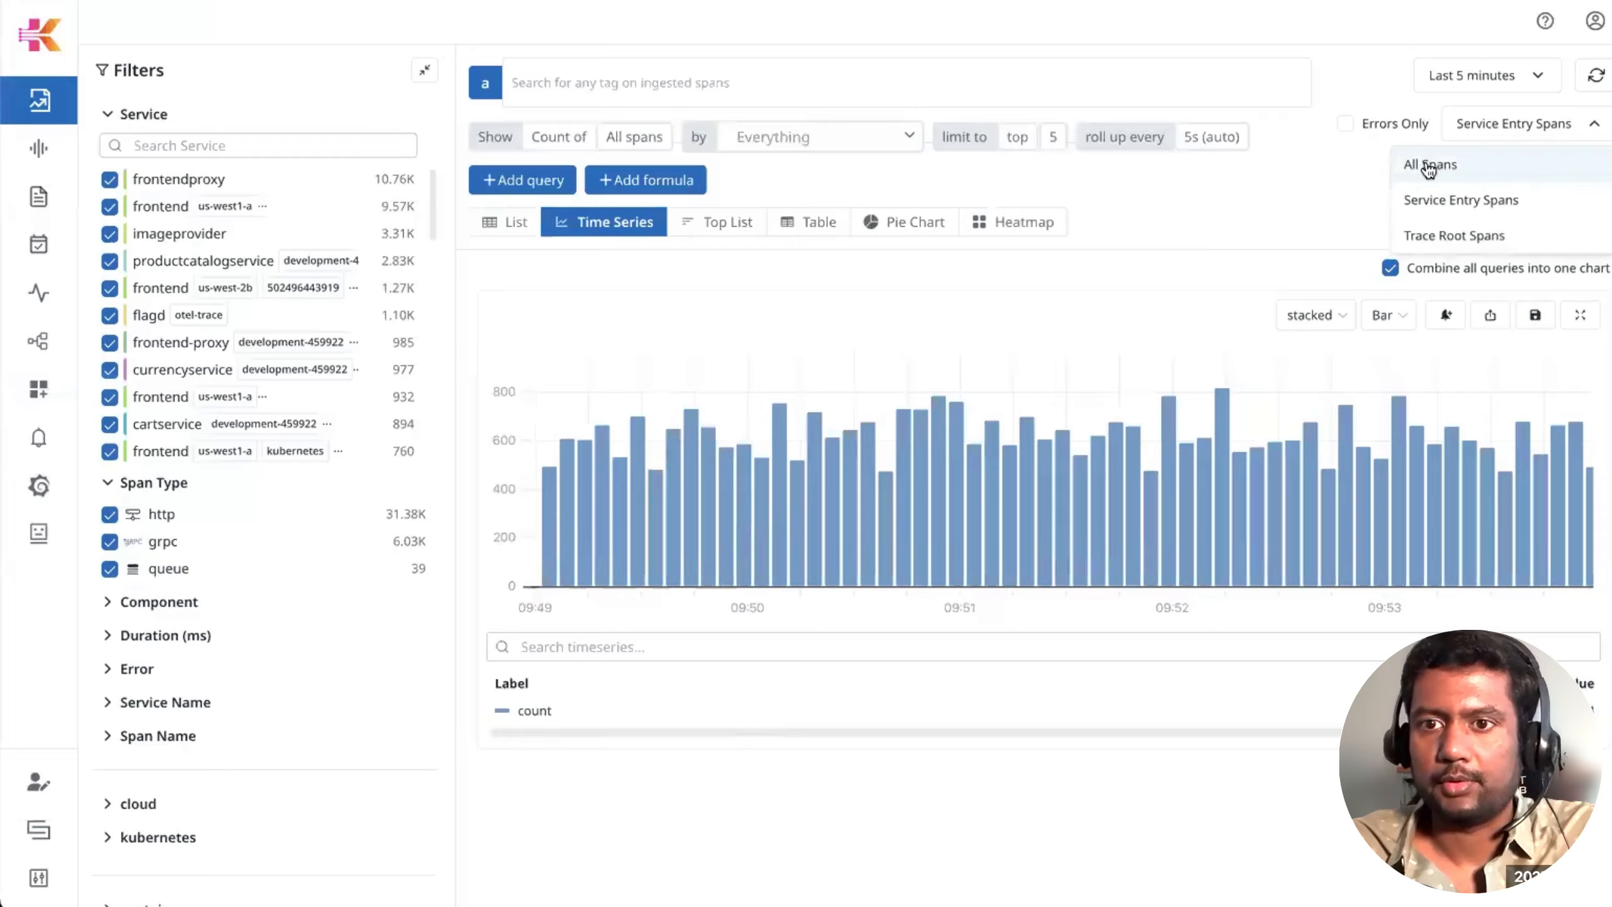
click(1431, 166)
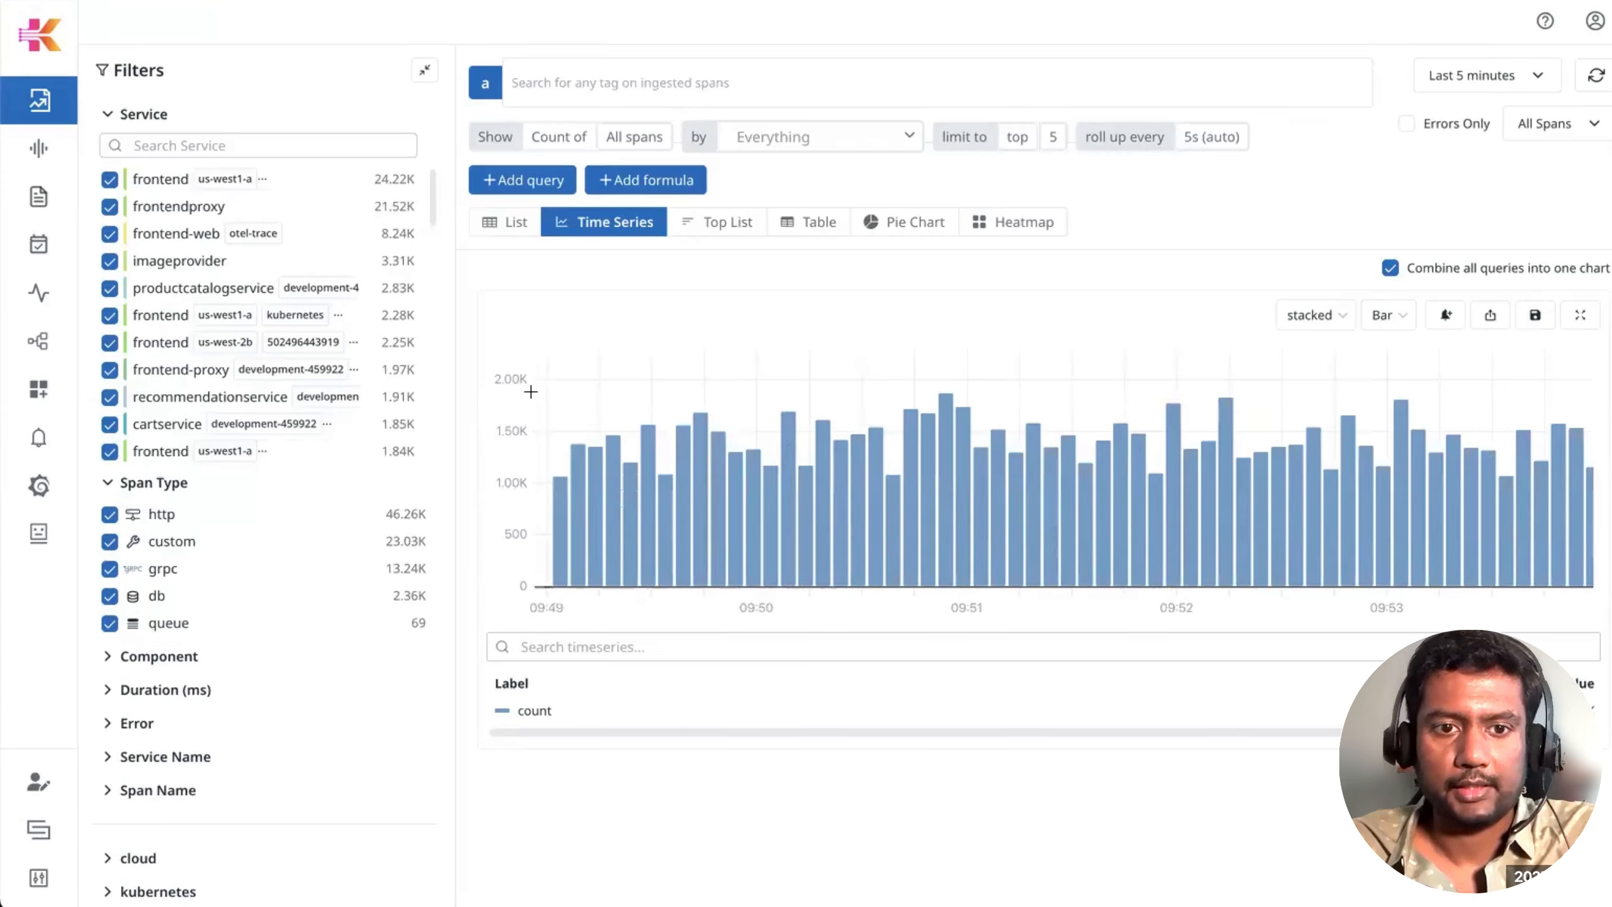
Step: Switch the span scope to Service Entry Spans for comparison and return it to All Spans
click(1531, 137)
click(1488, 198)
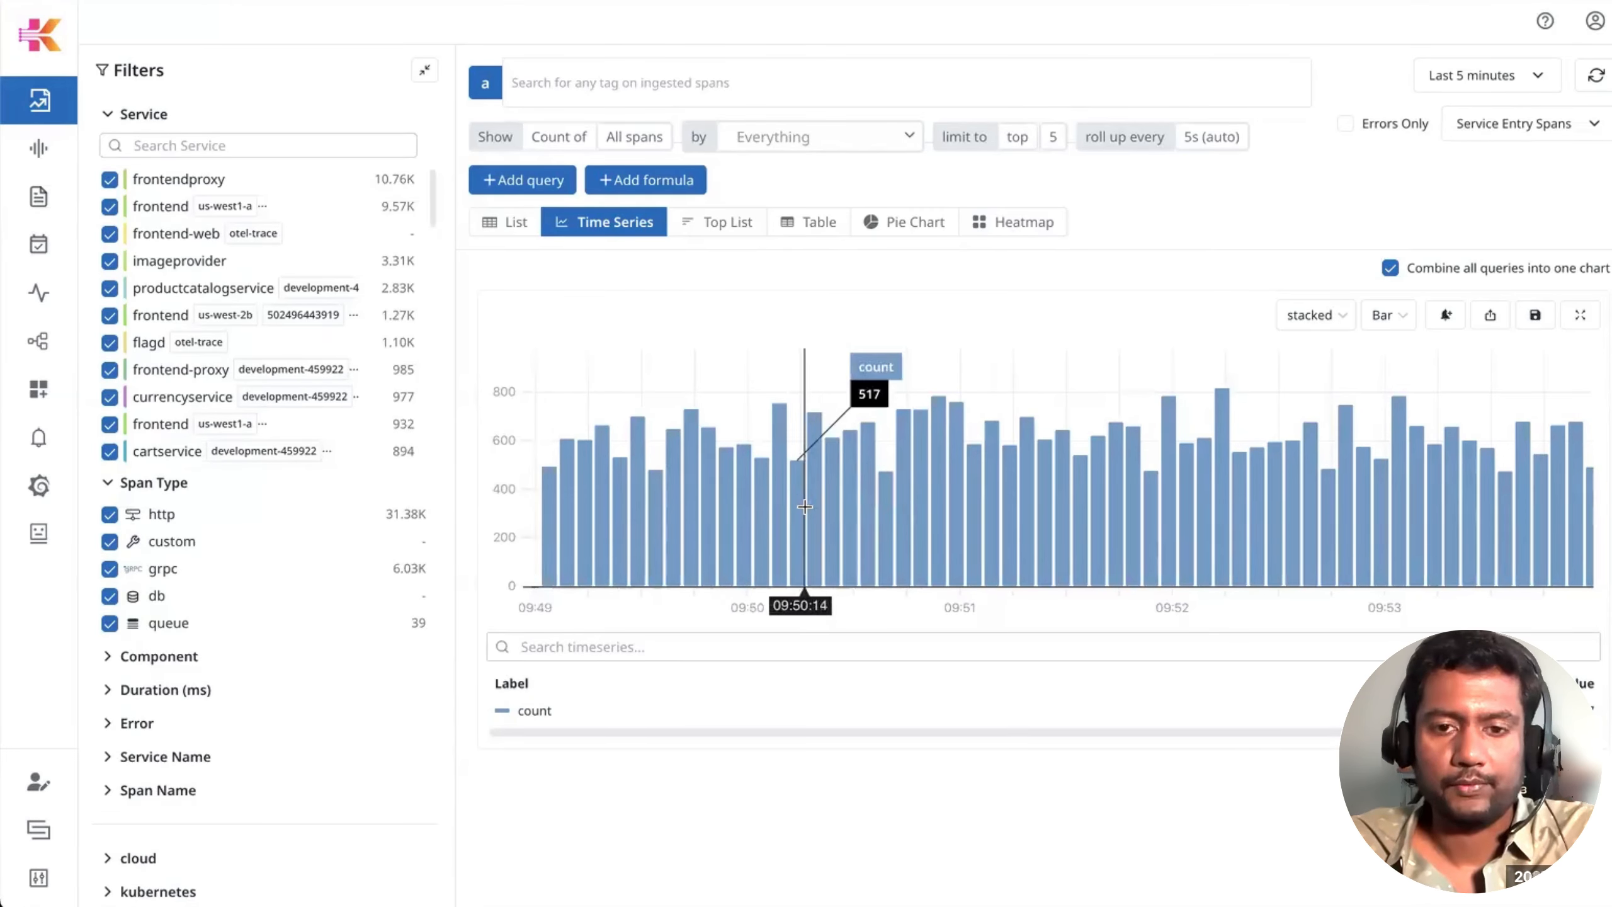
click(1486, 128)
click(1470, 163)
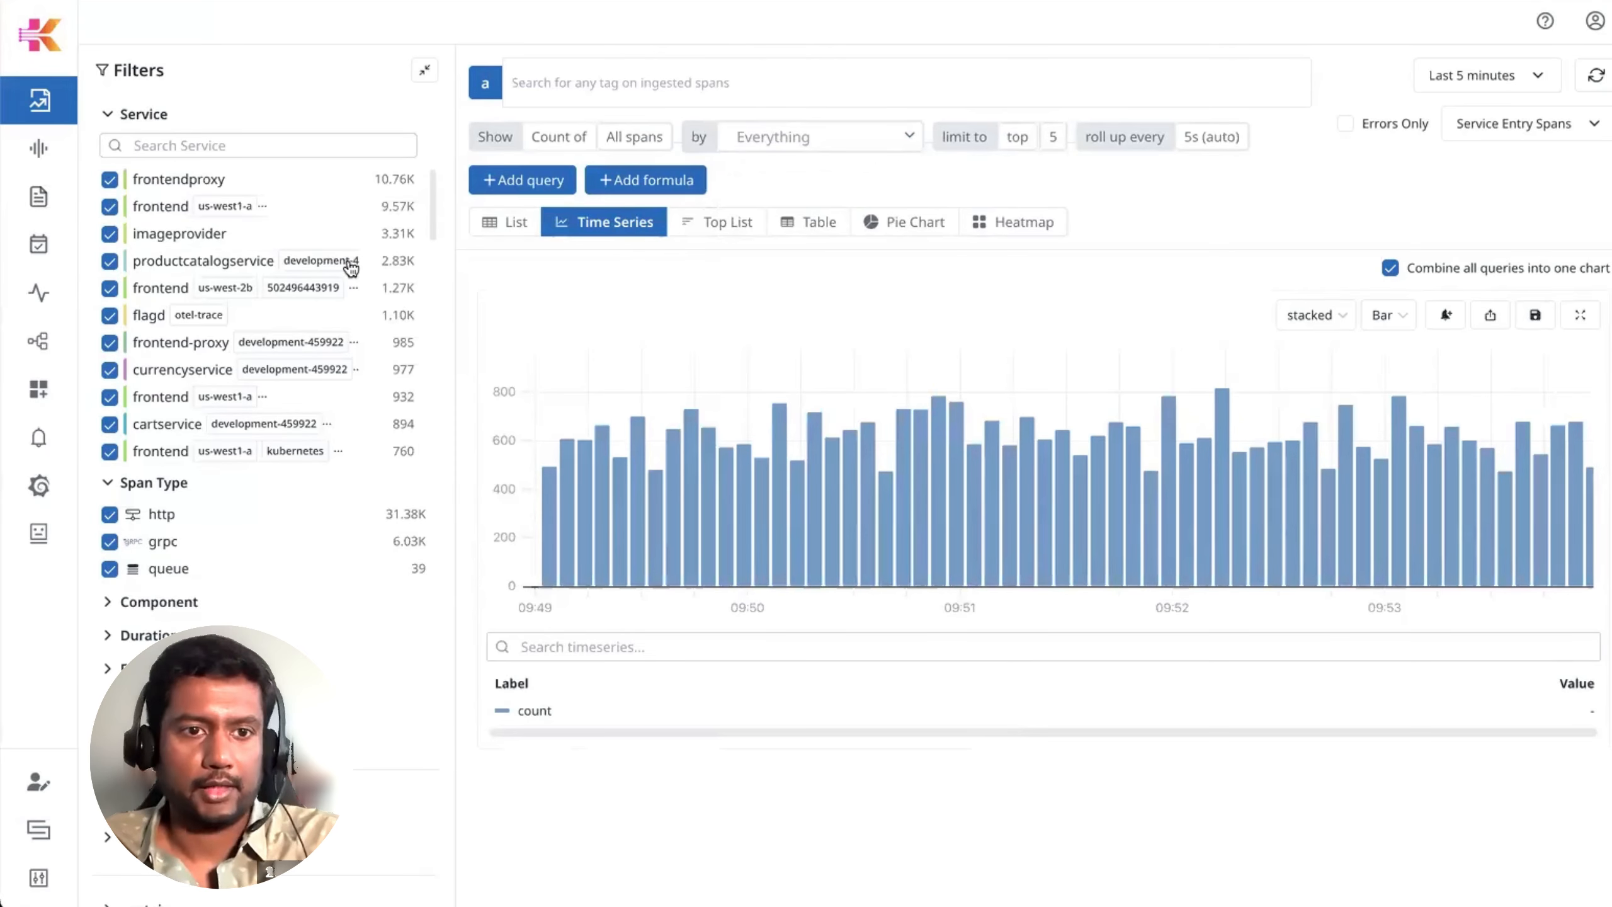
click(492, 208)
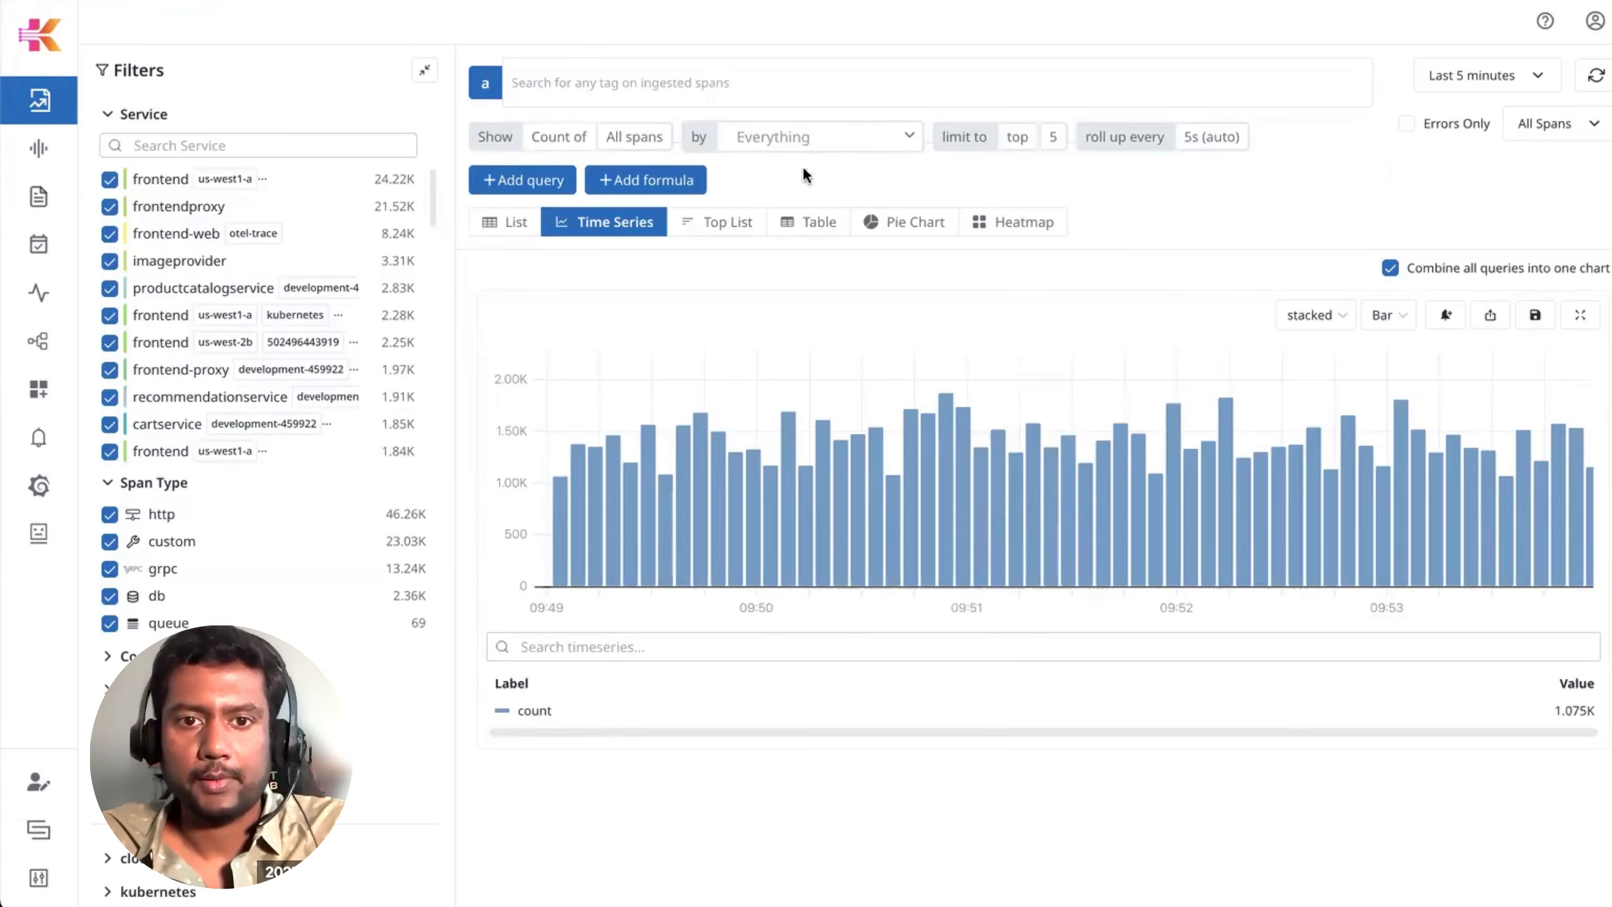
Step: Group the span count by service and limit the series to the top 50
click(784, 137)
text(service)
key(Return)
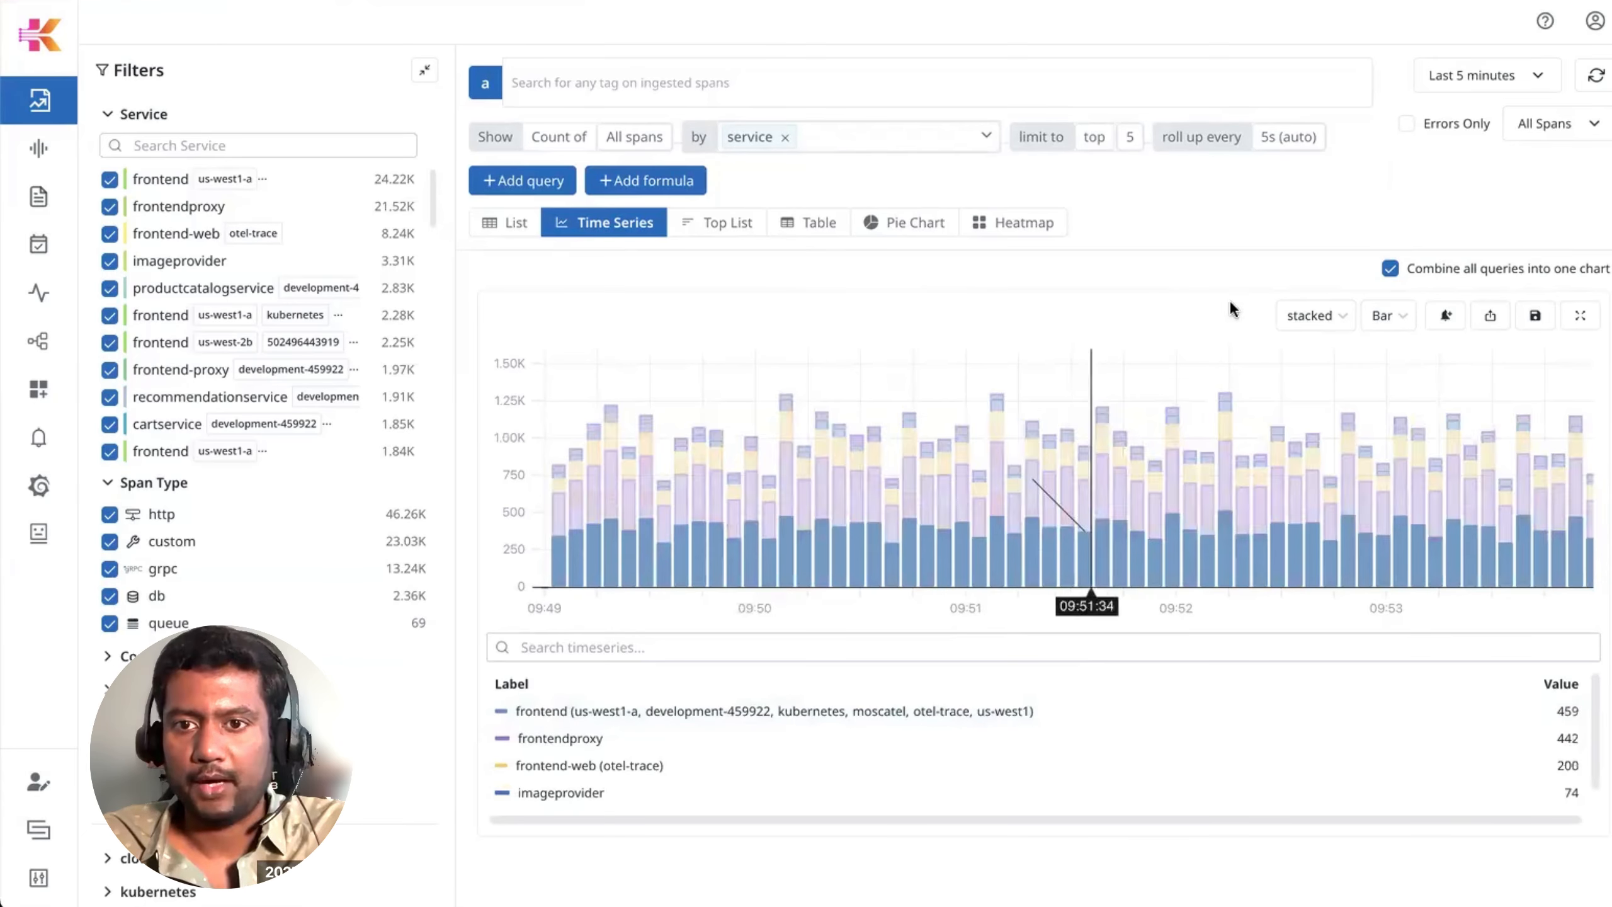
click(1130, 136)
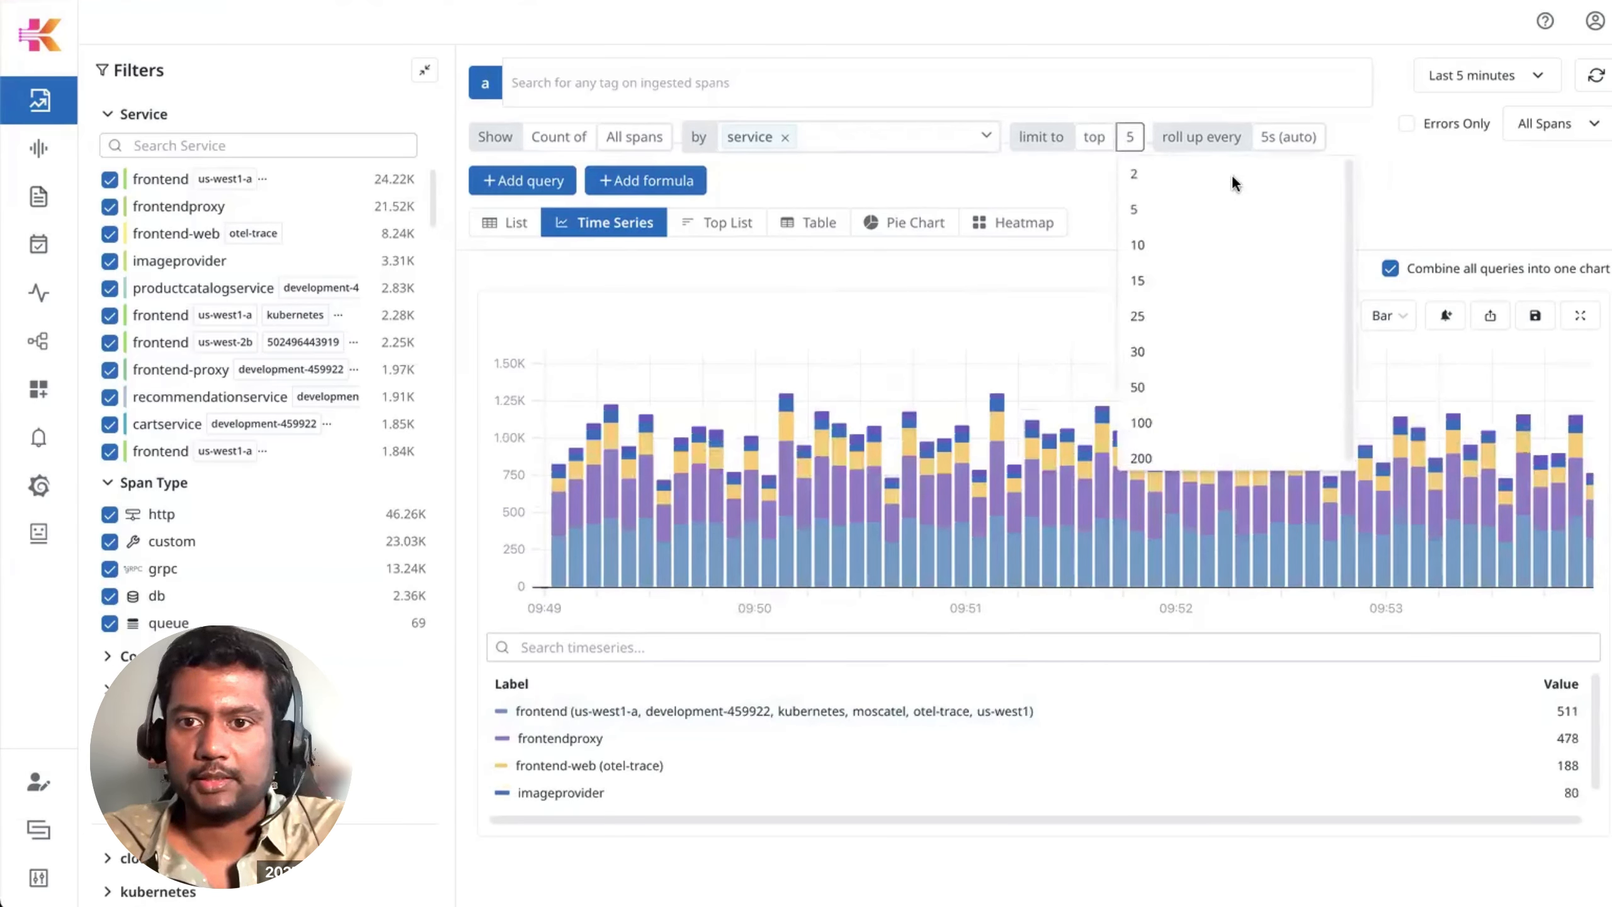
click(1149, 387)
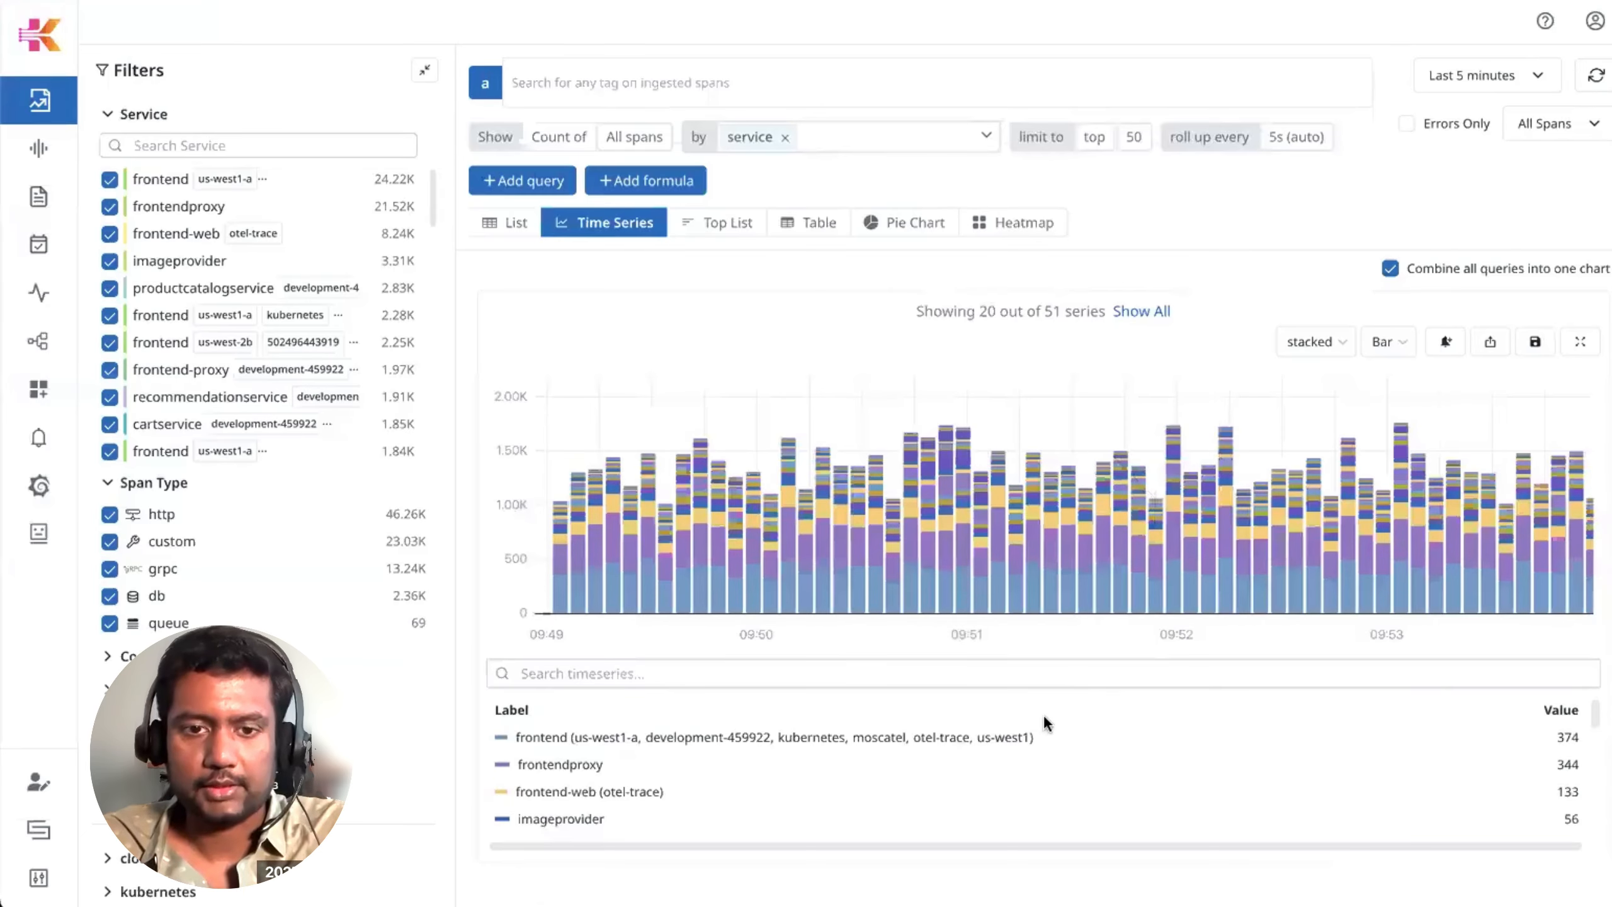
scroll(871, 772, down, 5)
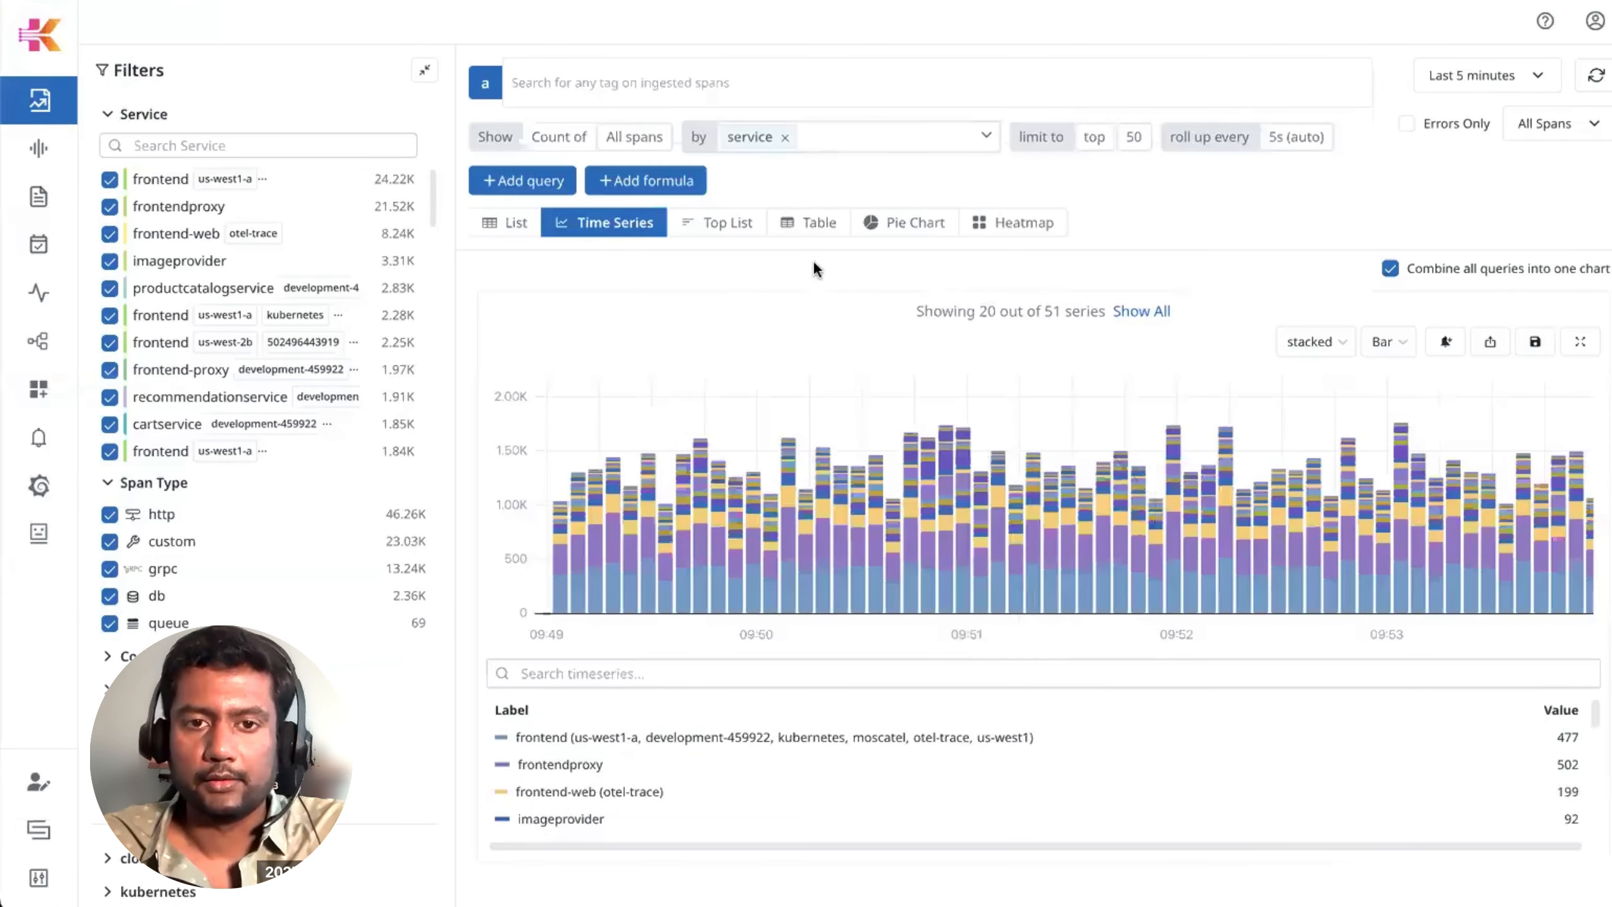
Step: Add span_name to the span count's grouping and look through the listed time series
click(824, 137)
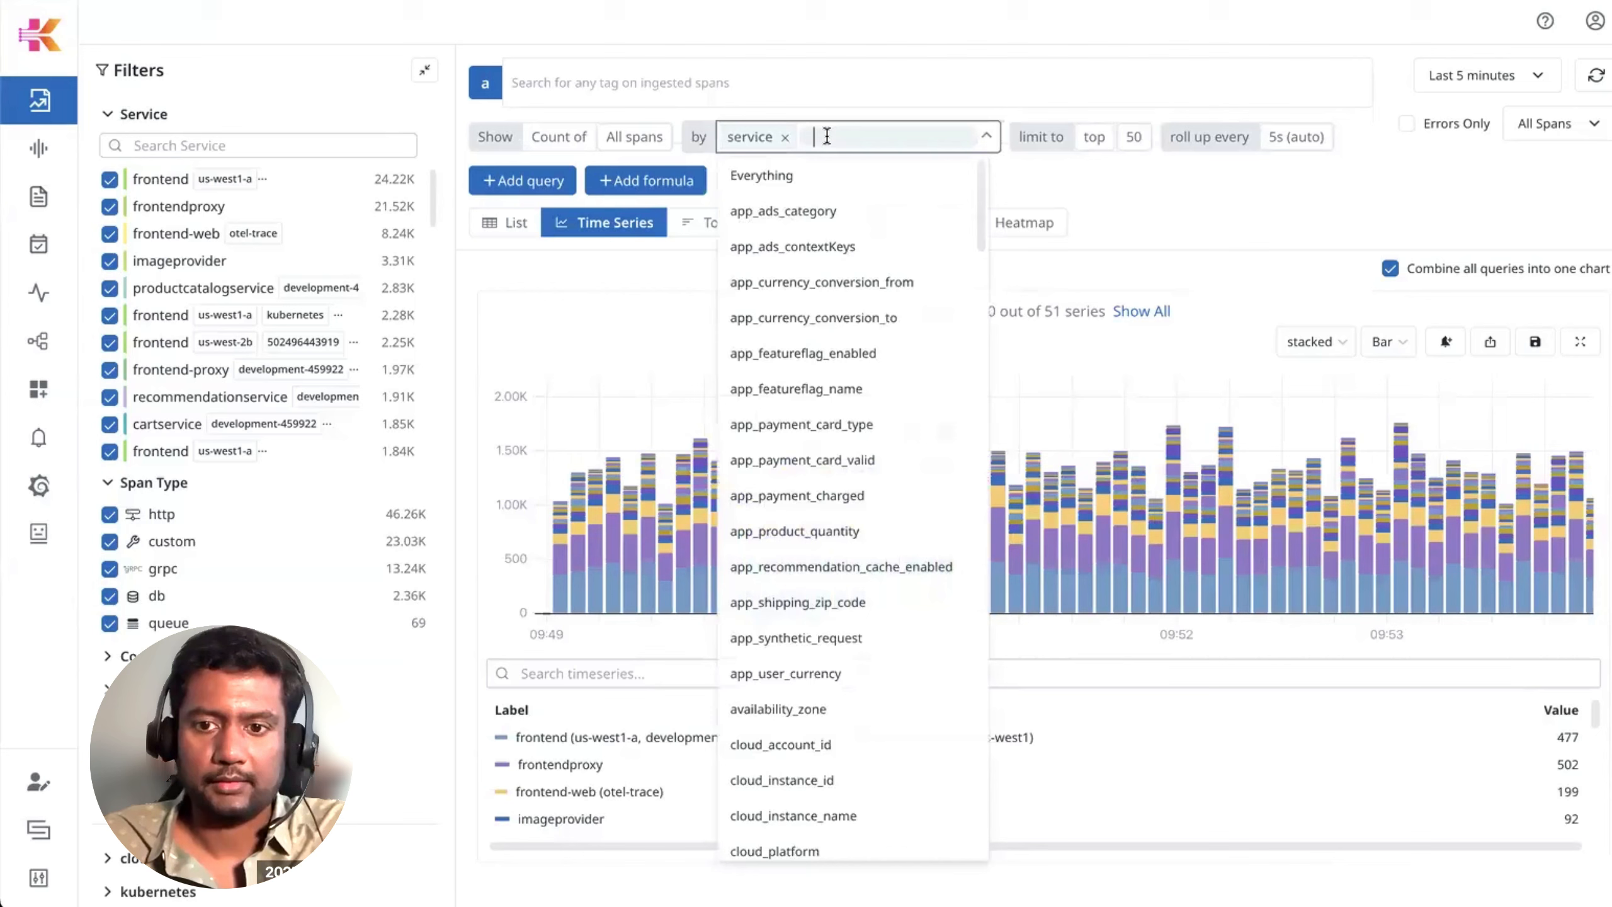
text(span)
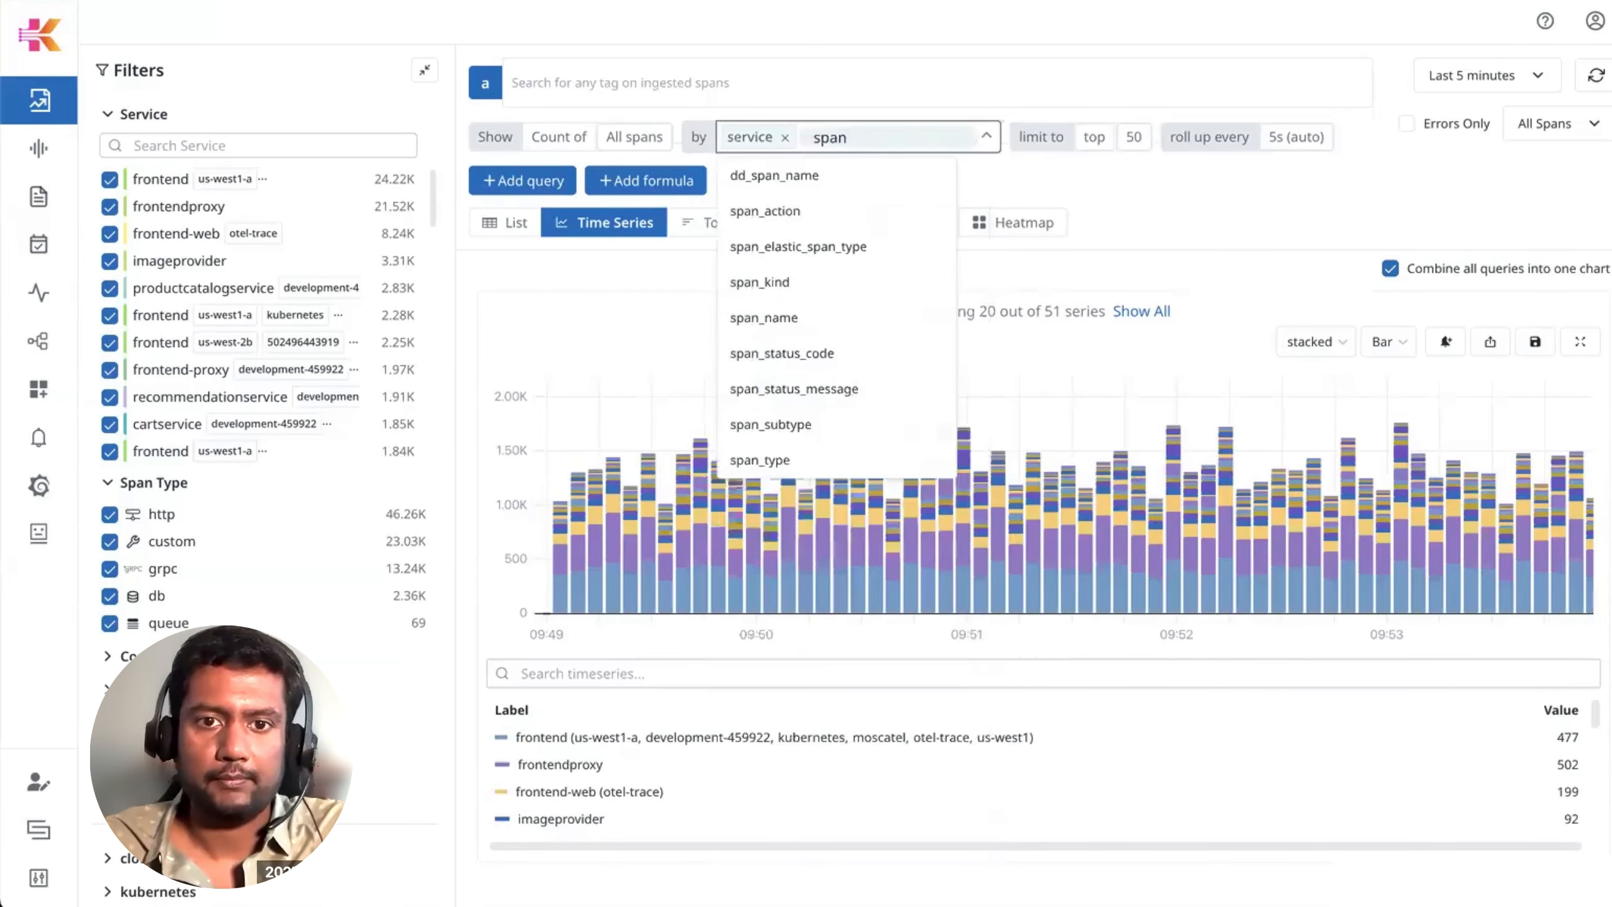
click(790, 316)
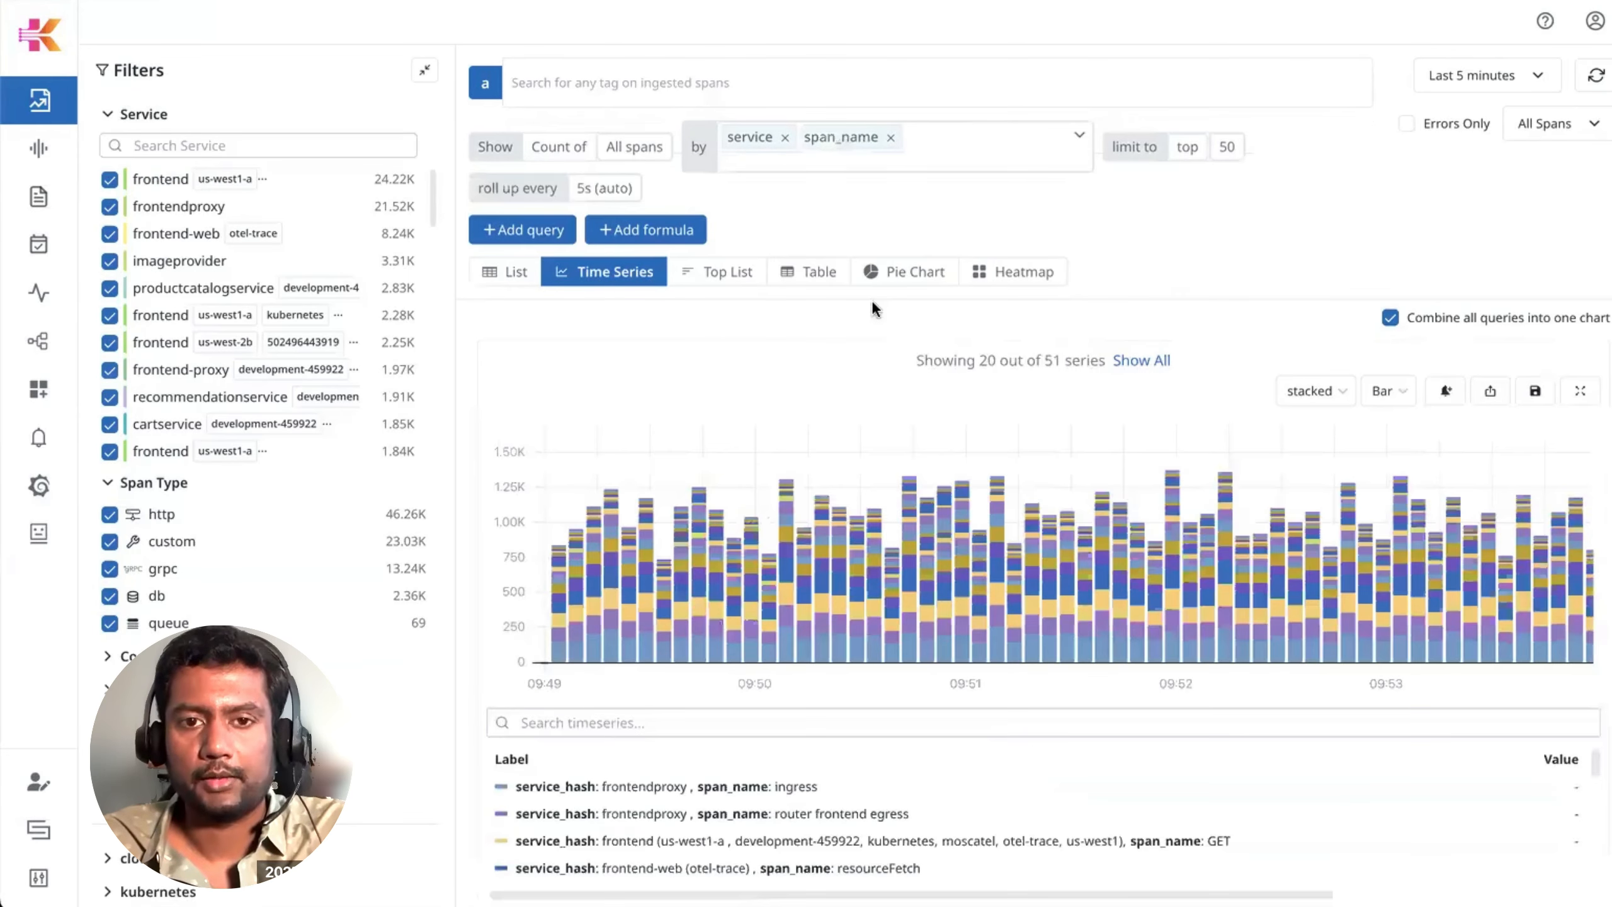
click(963, 245)
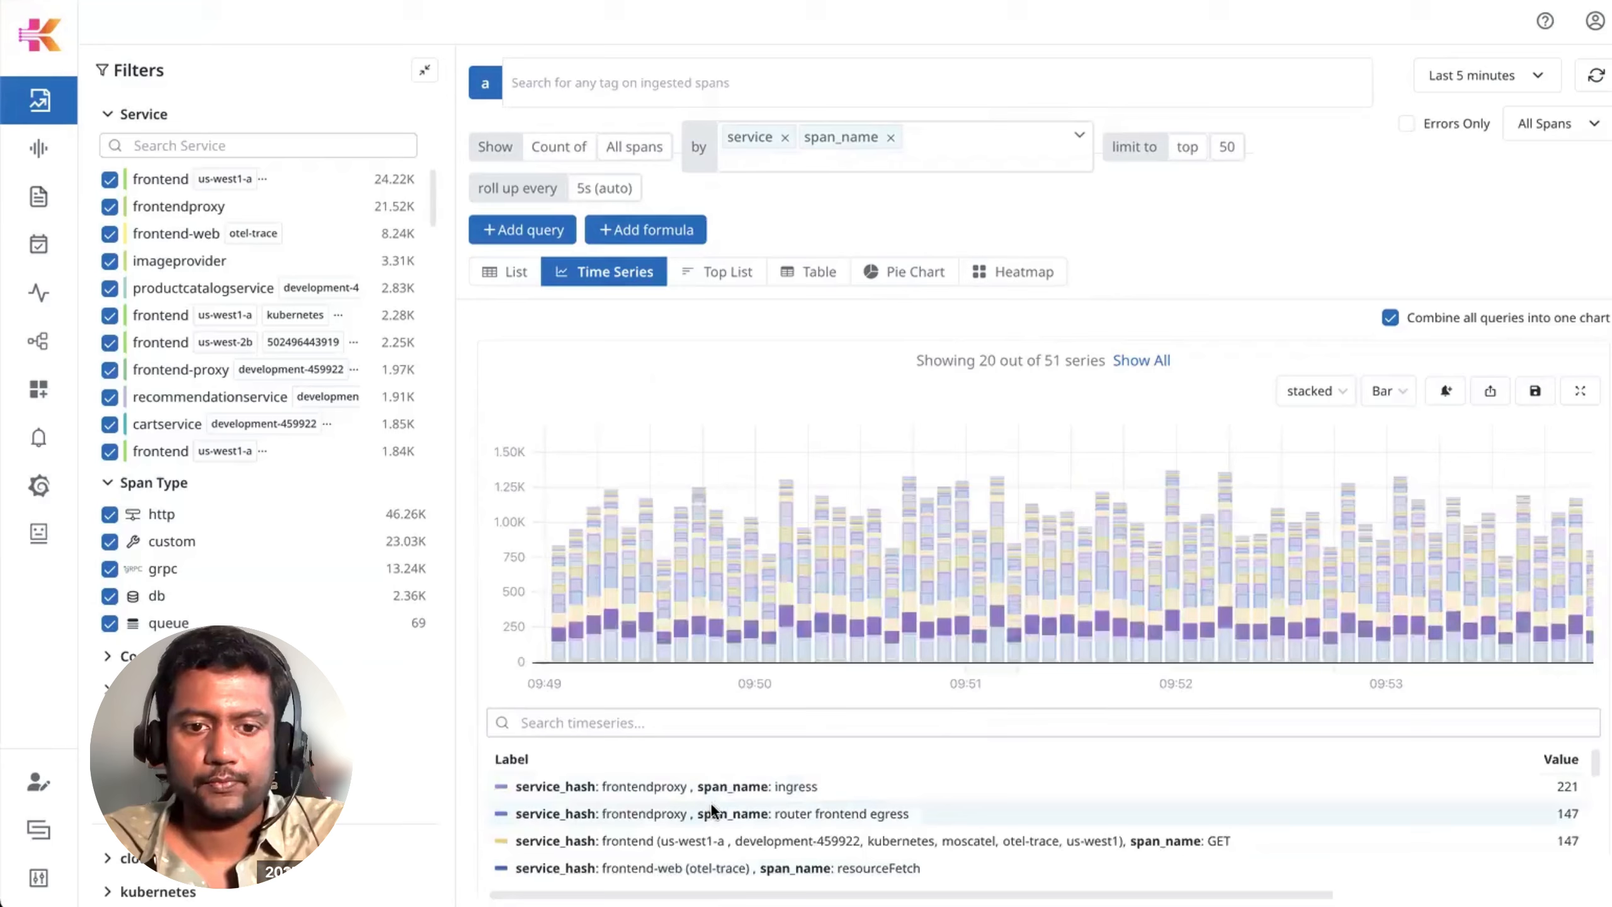
scroll(710, 804, down, 2)
scroll(799, 842, up, 2)
scroll(793, 848, down, 5)
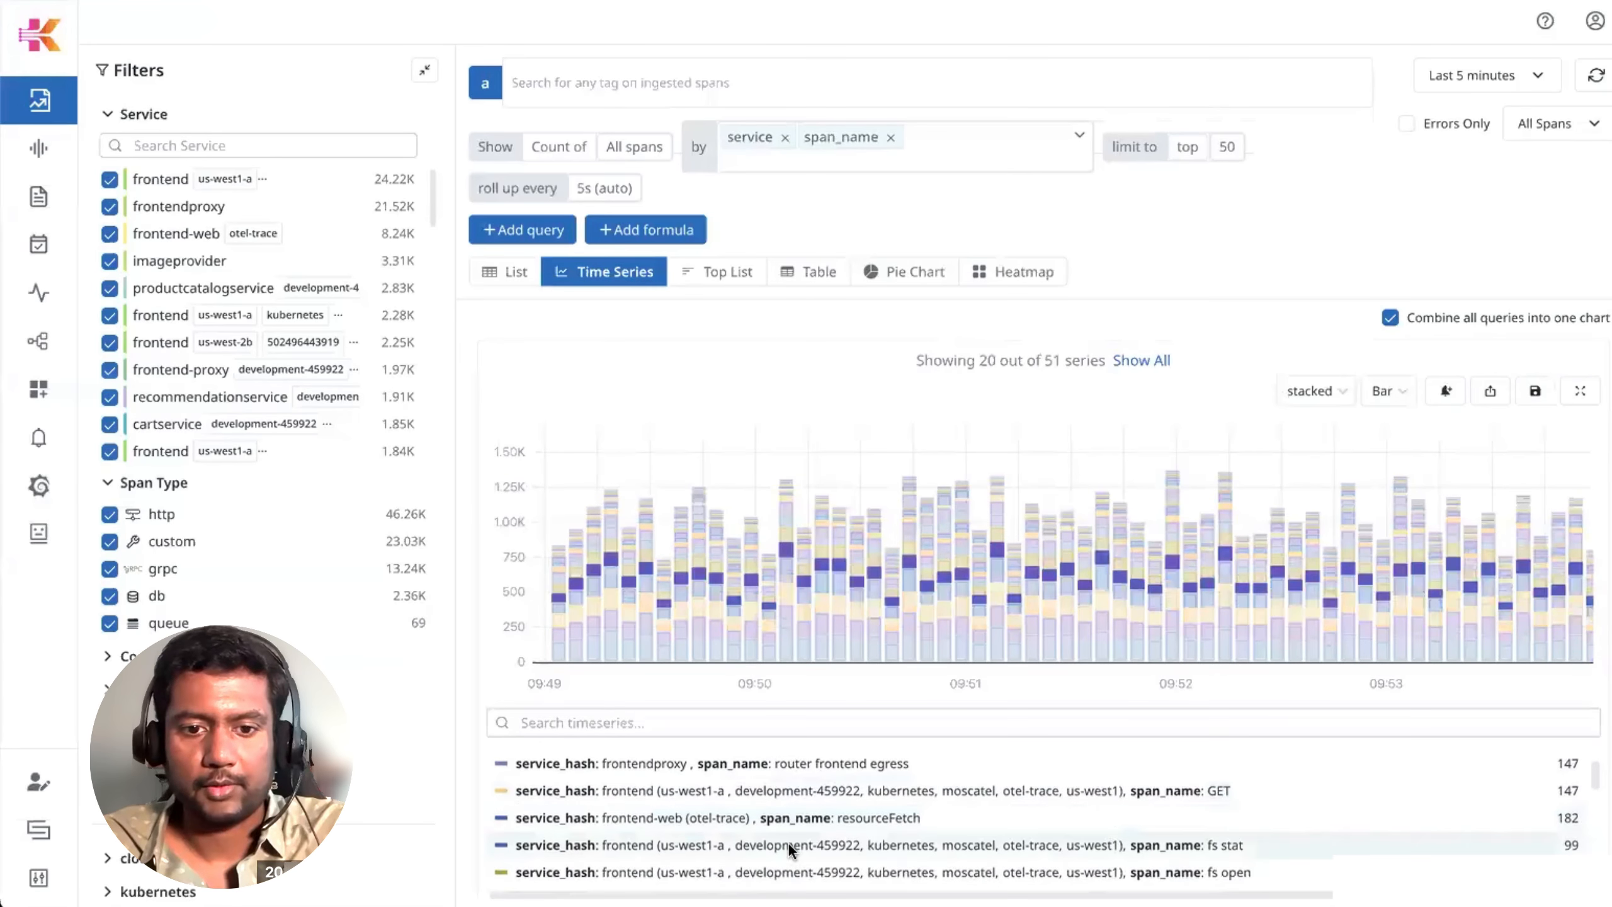
scroll(786, 839, down, 3)
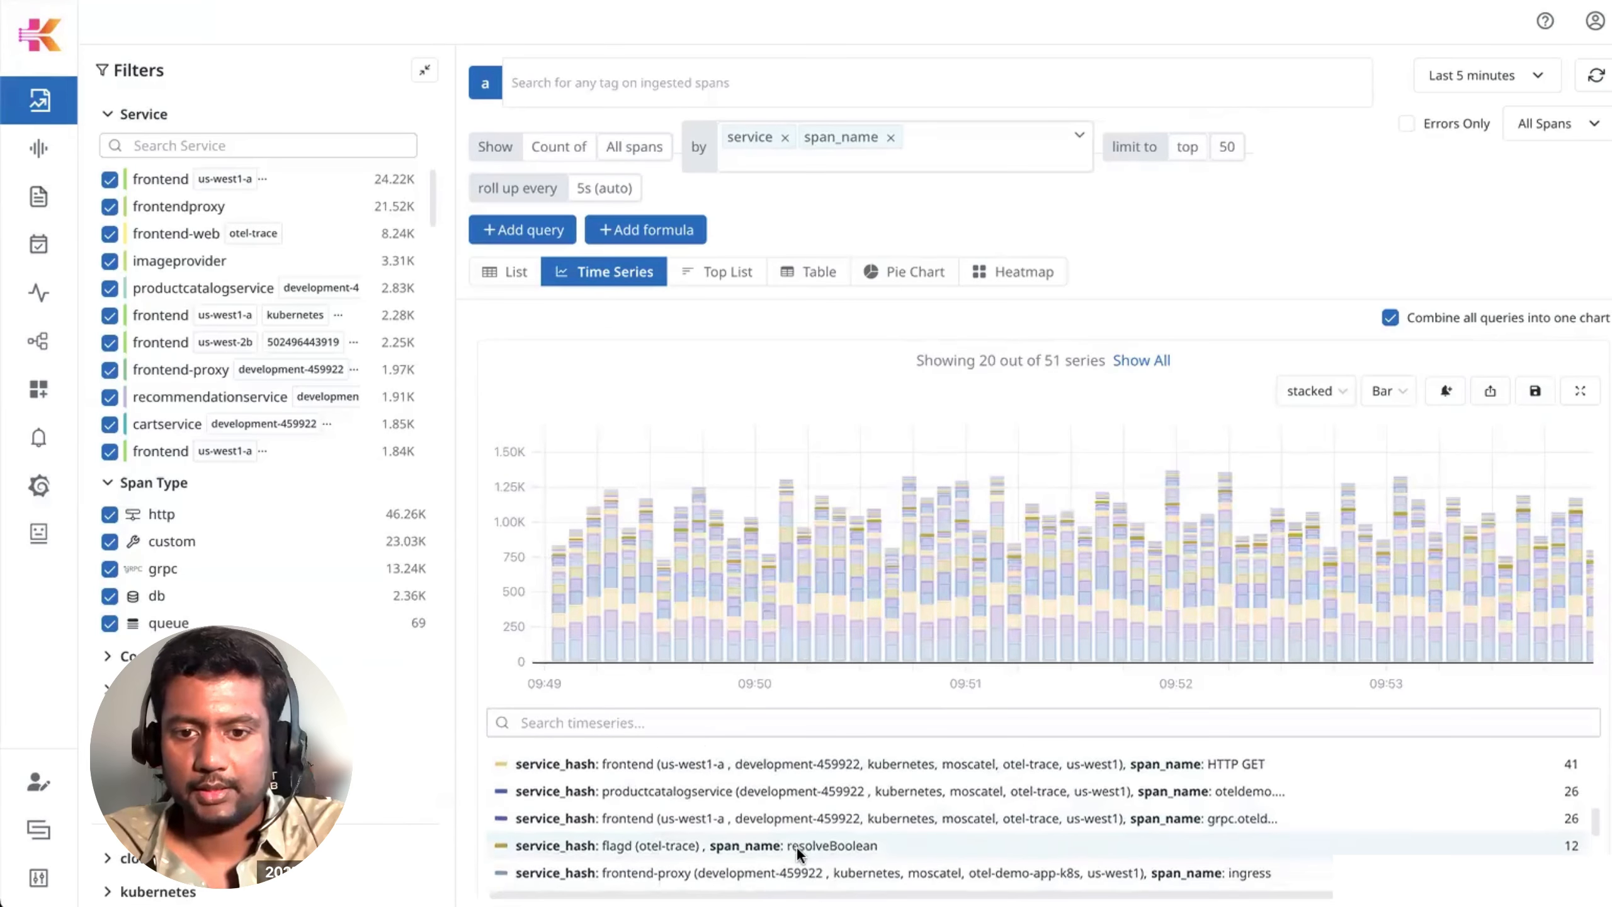
scroll(796, 848, down, 3)
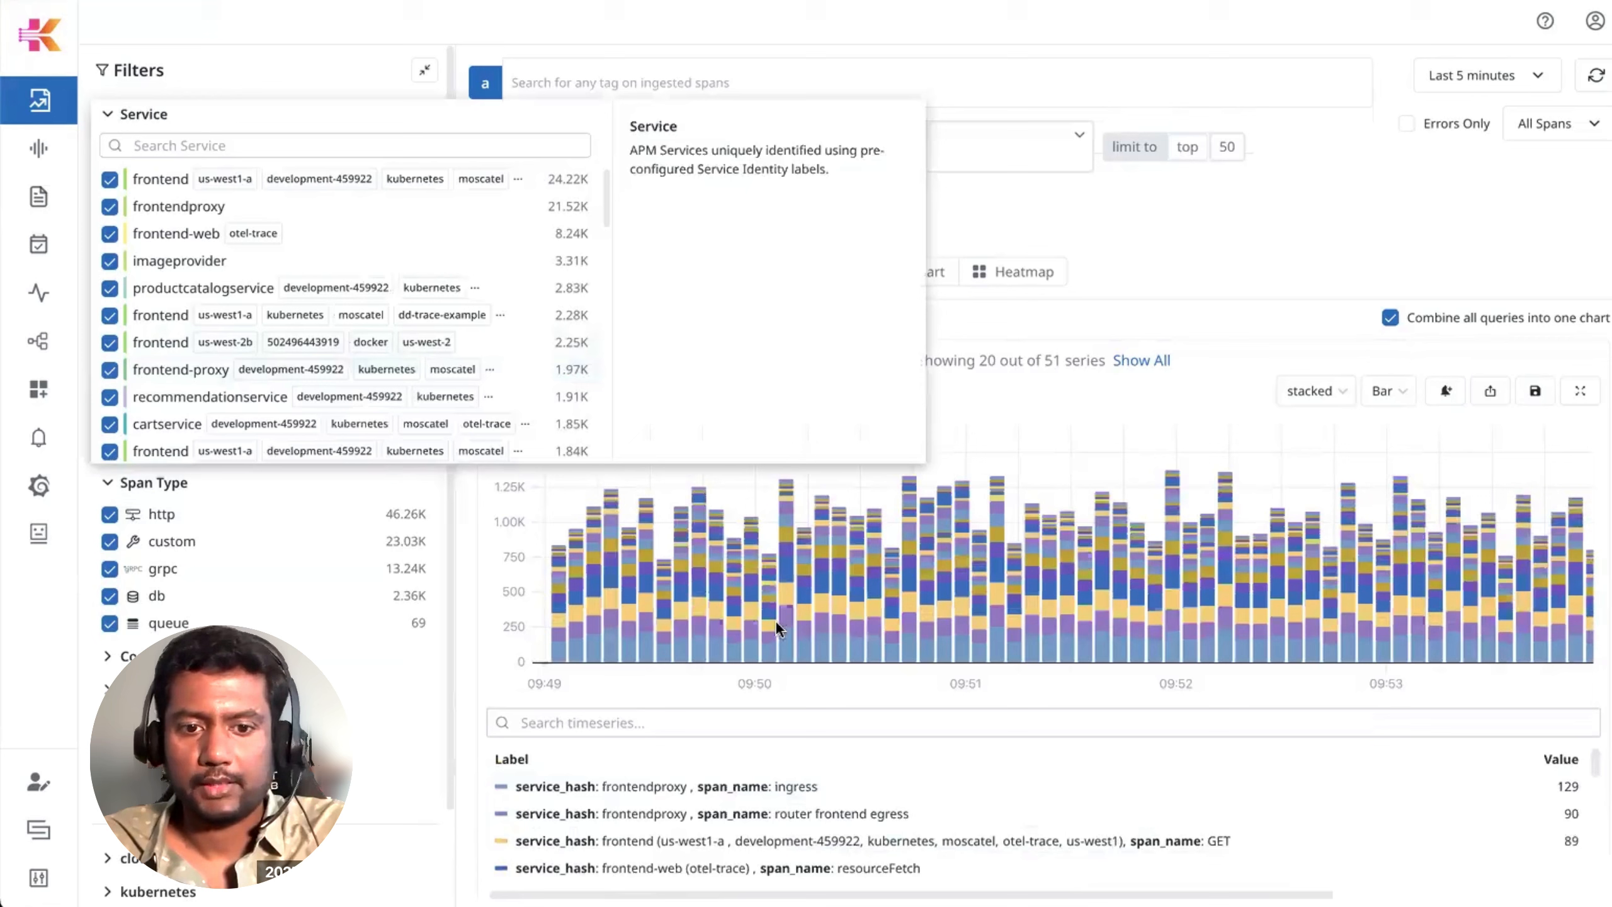
Step: Search the service filter for "produ" and restrict the query to the us-west1 productcatalogservice
mouse_move(342, 433)
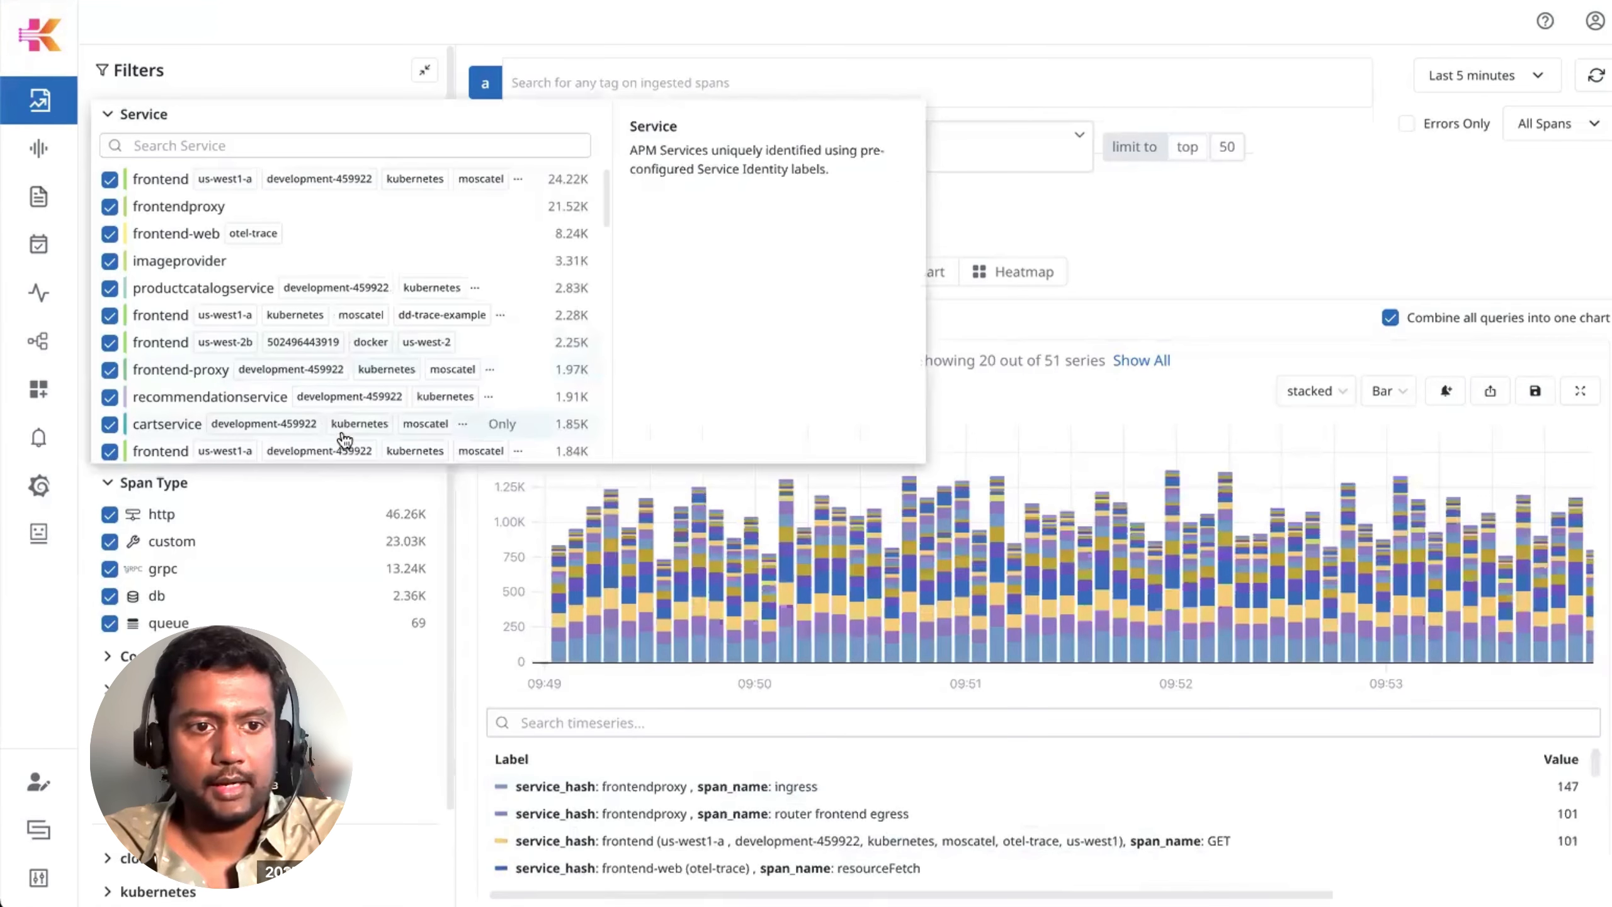
click(192, 142)
text(produ)
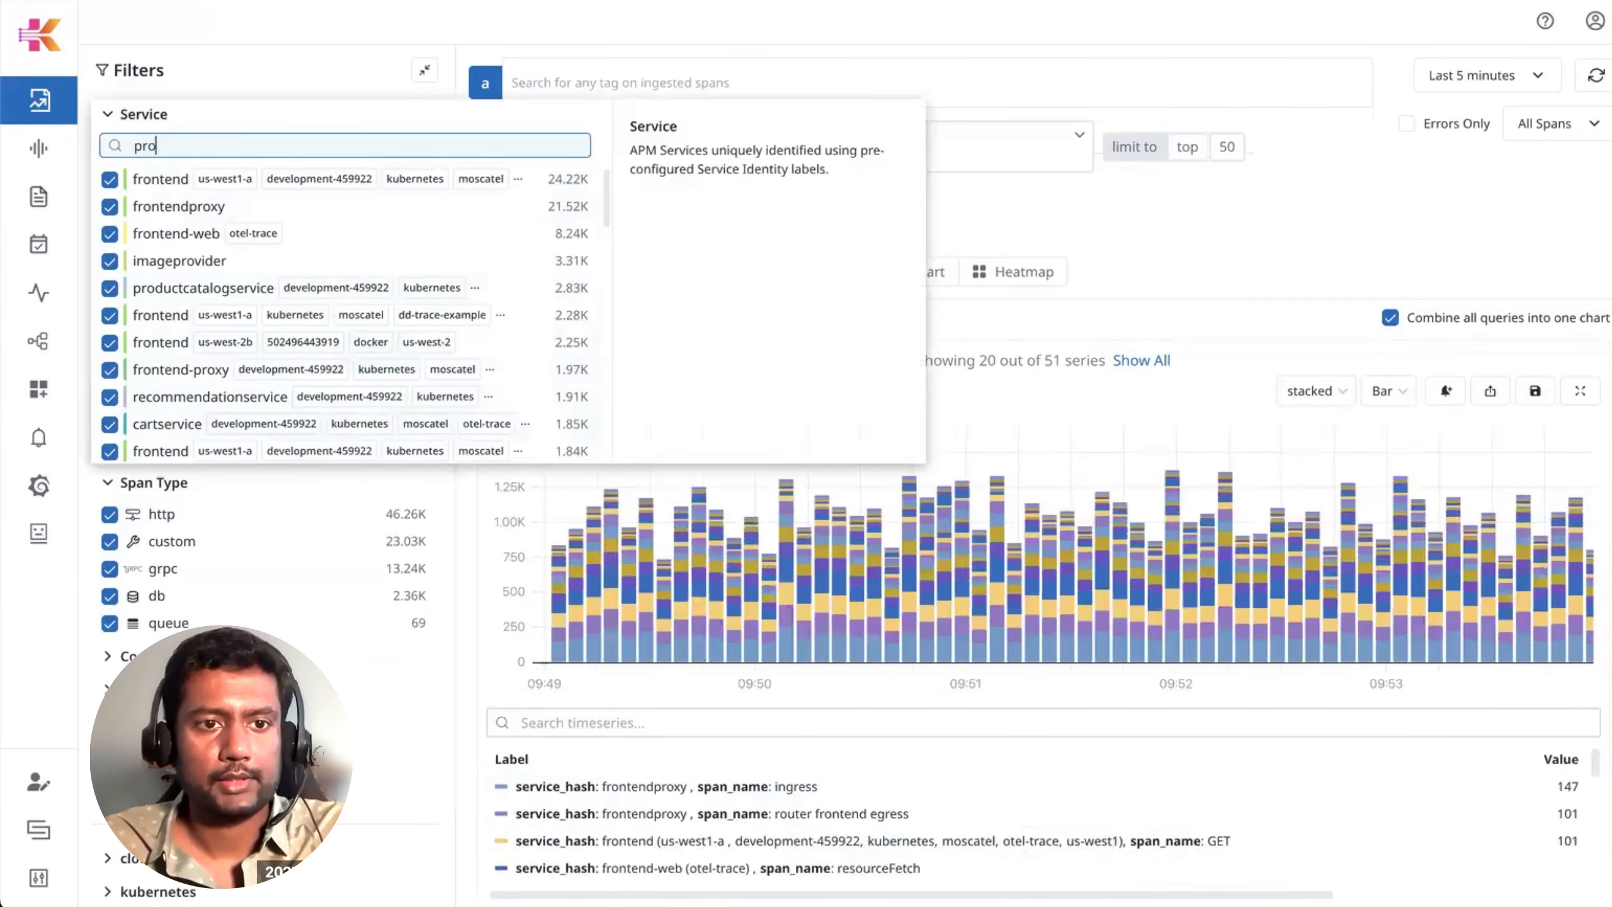
click(204, 179)
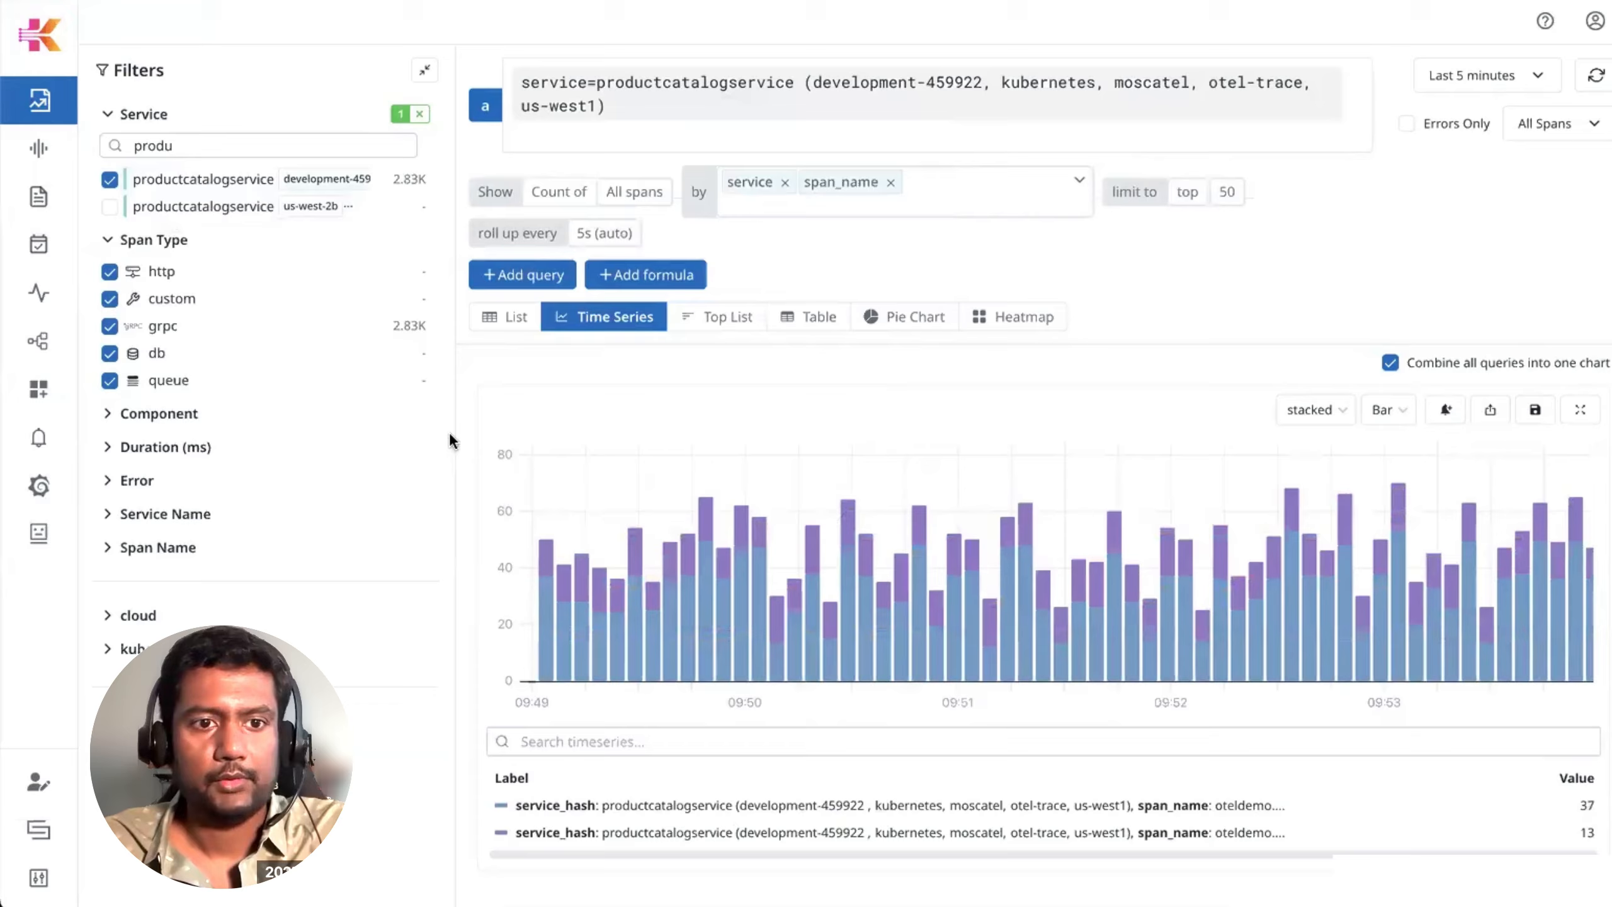
Step: Restrict the span type to grpc only and include the us-west-2b productcatalogservice in the service filter
mouse_move(211, 310)
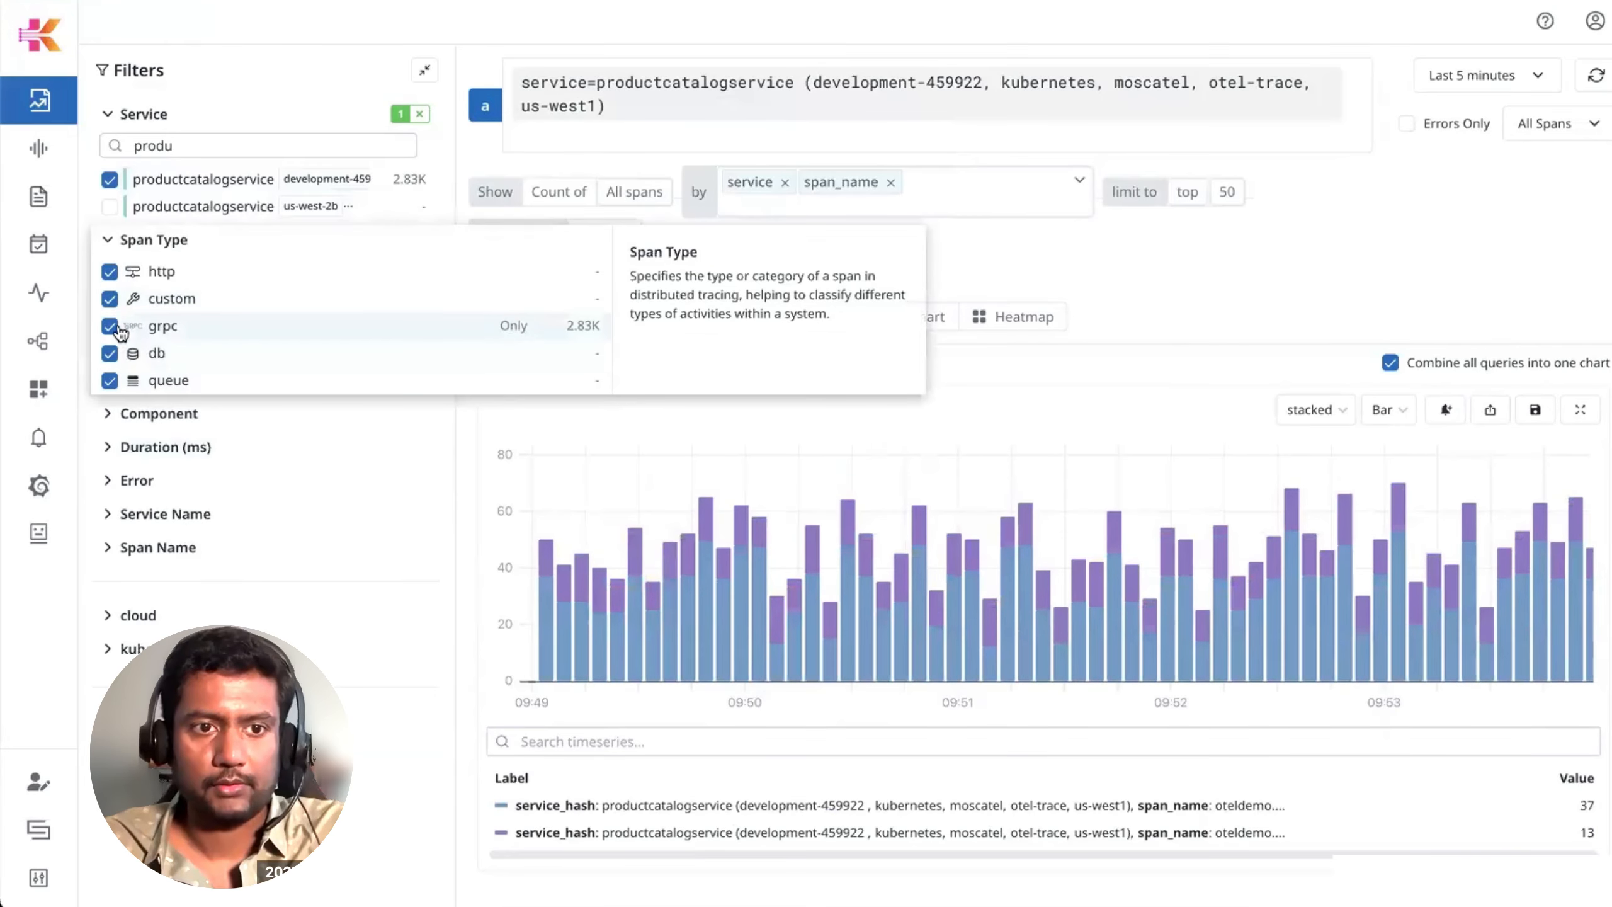
click(512, 330)
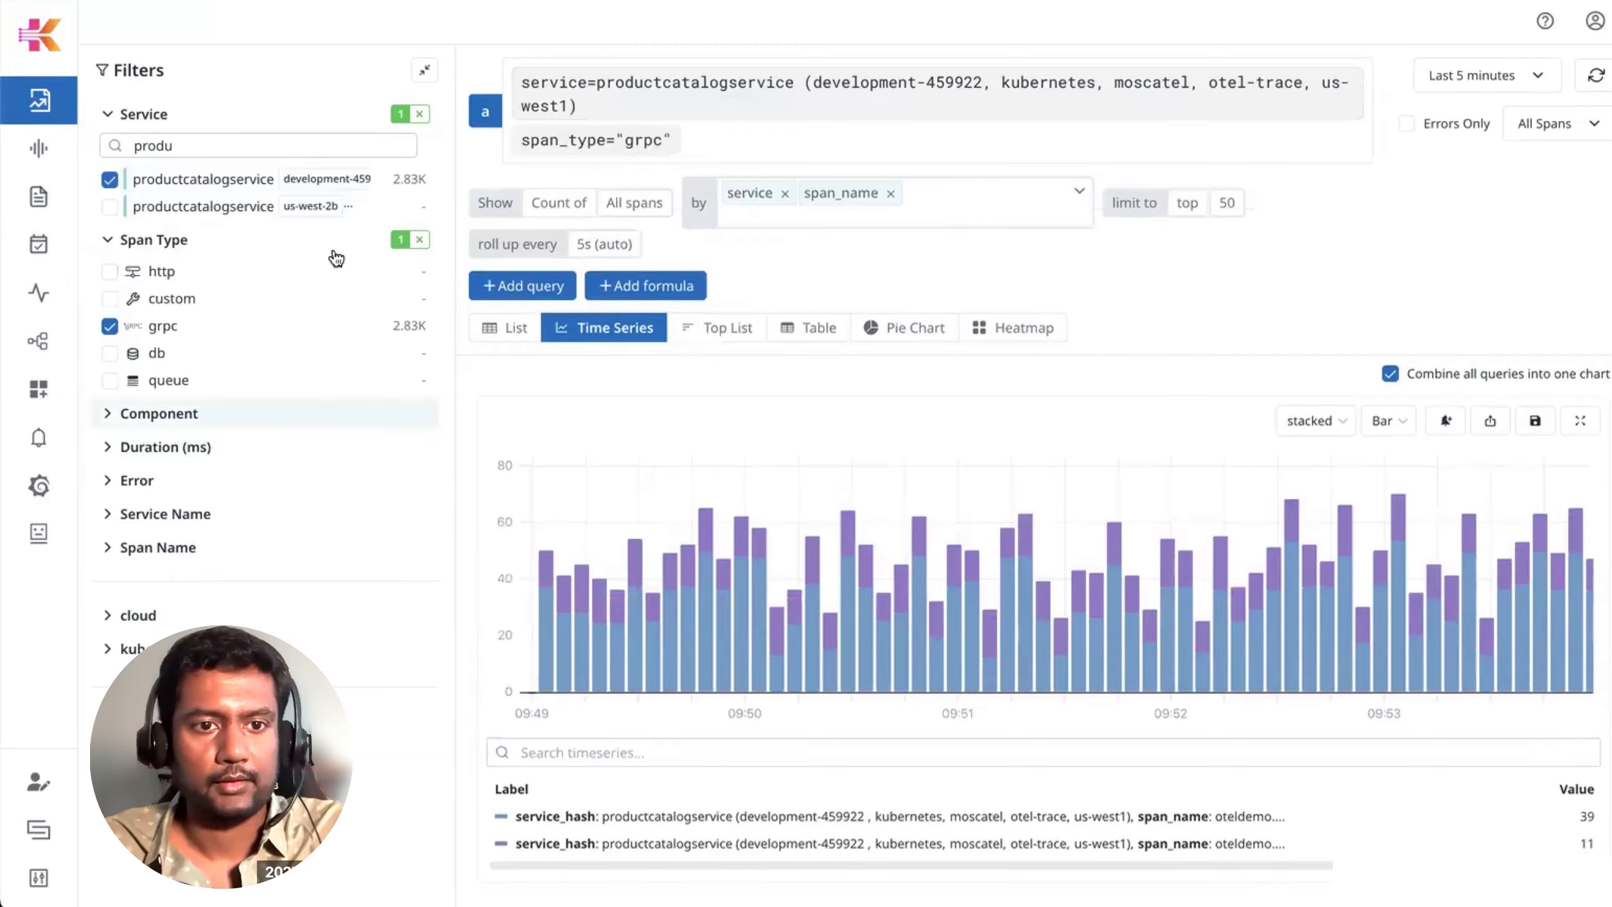
click(707, 140)
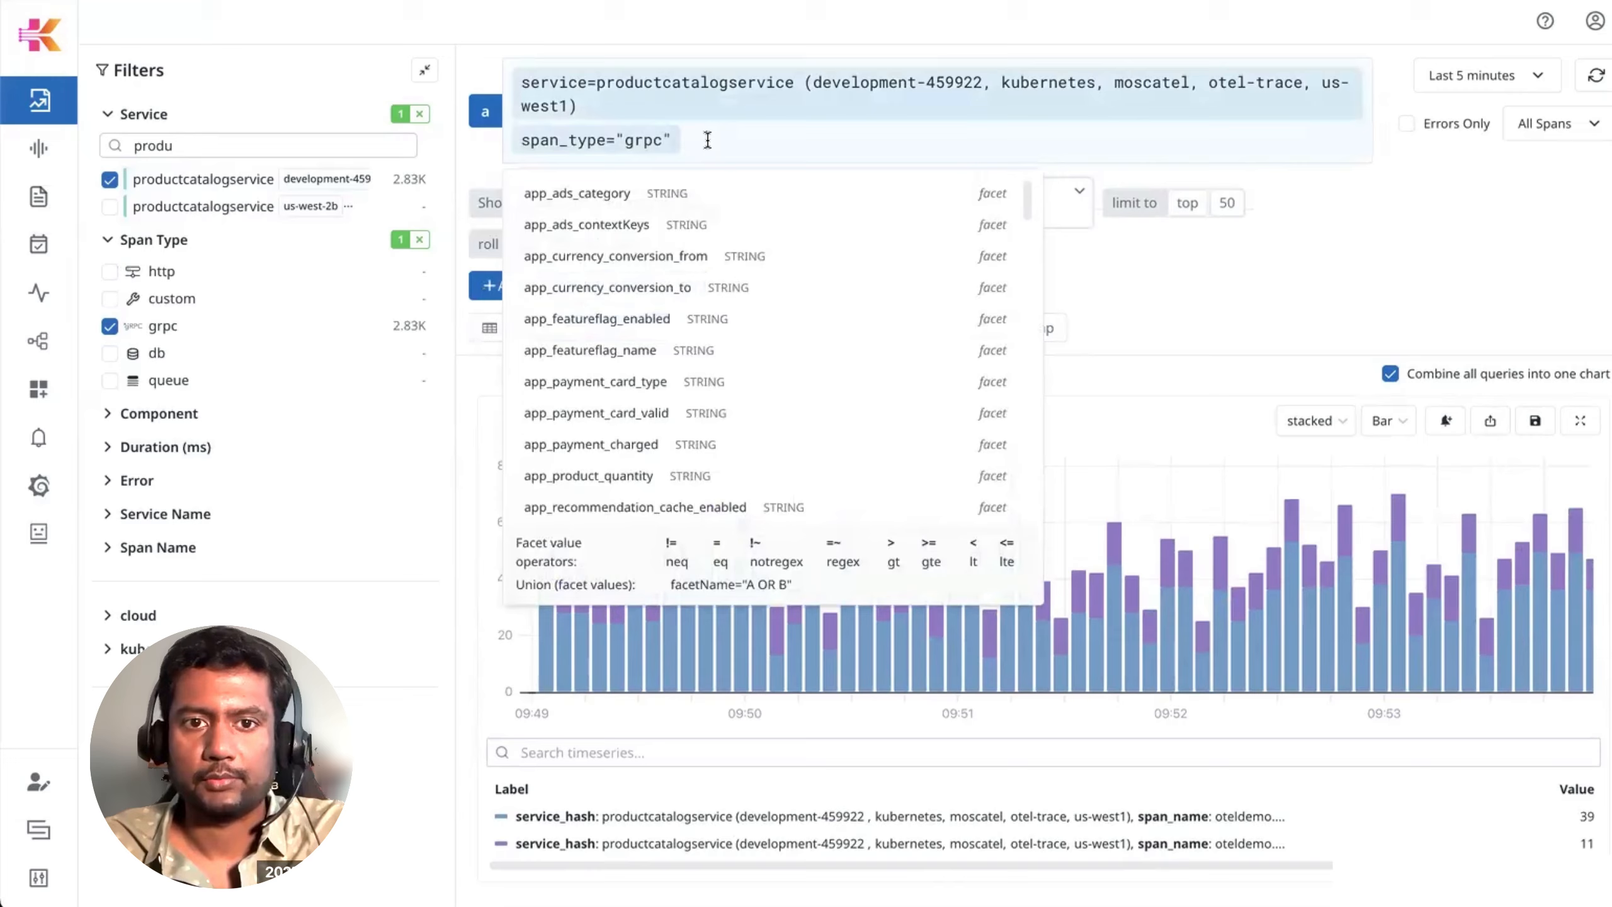
click(1218, 291)
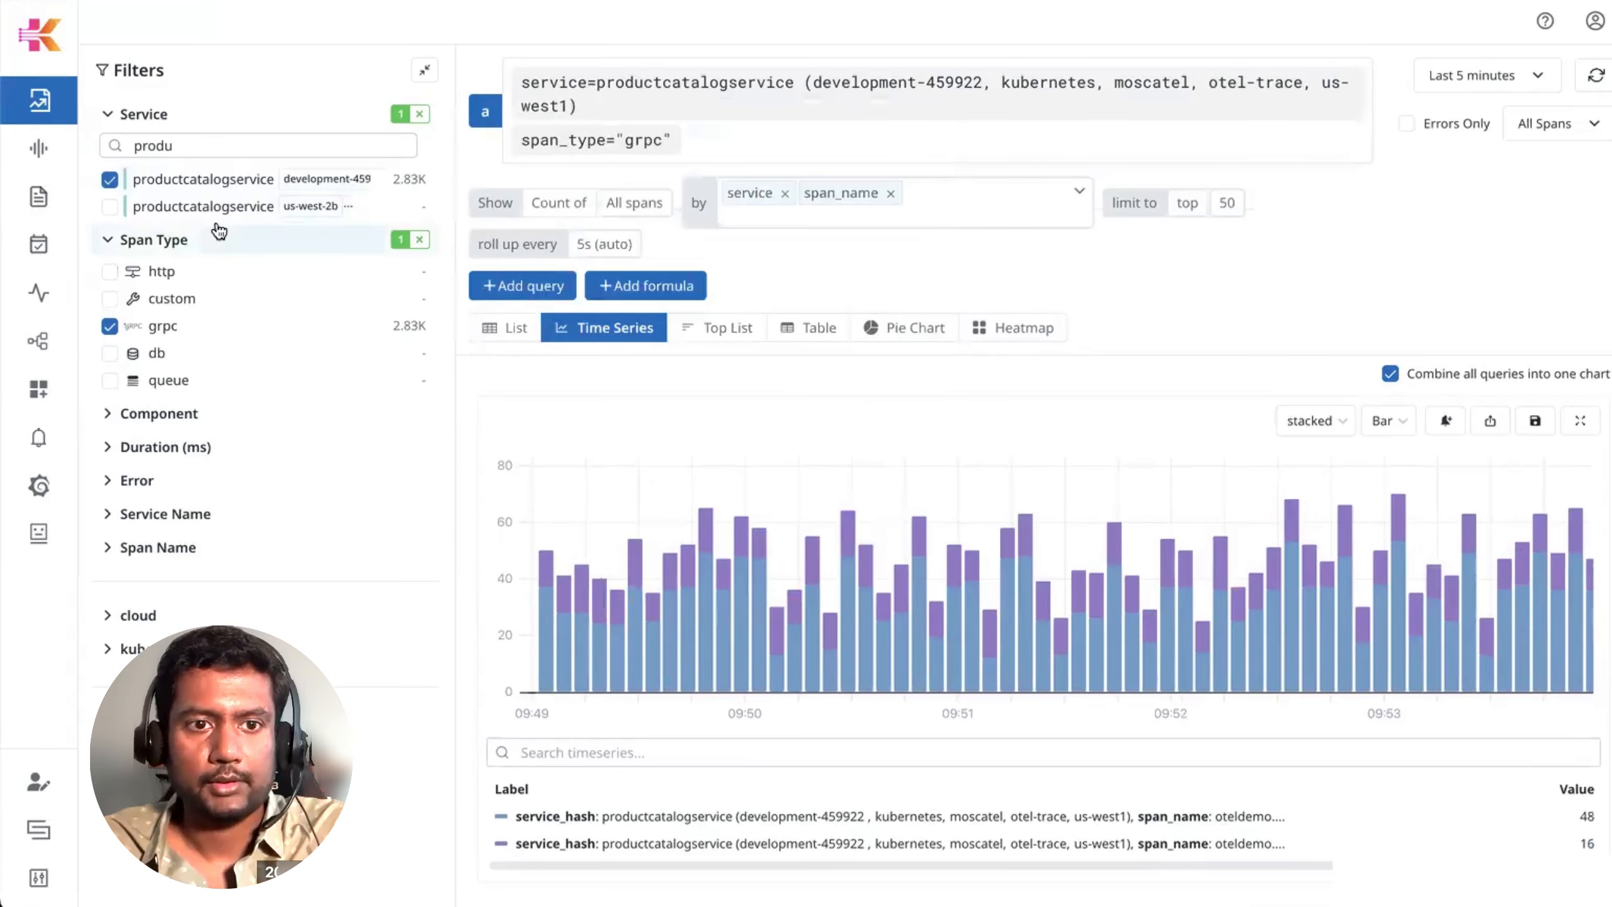
mouse_move(121, 212)
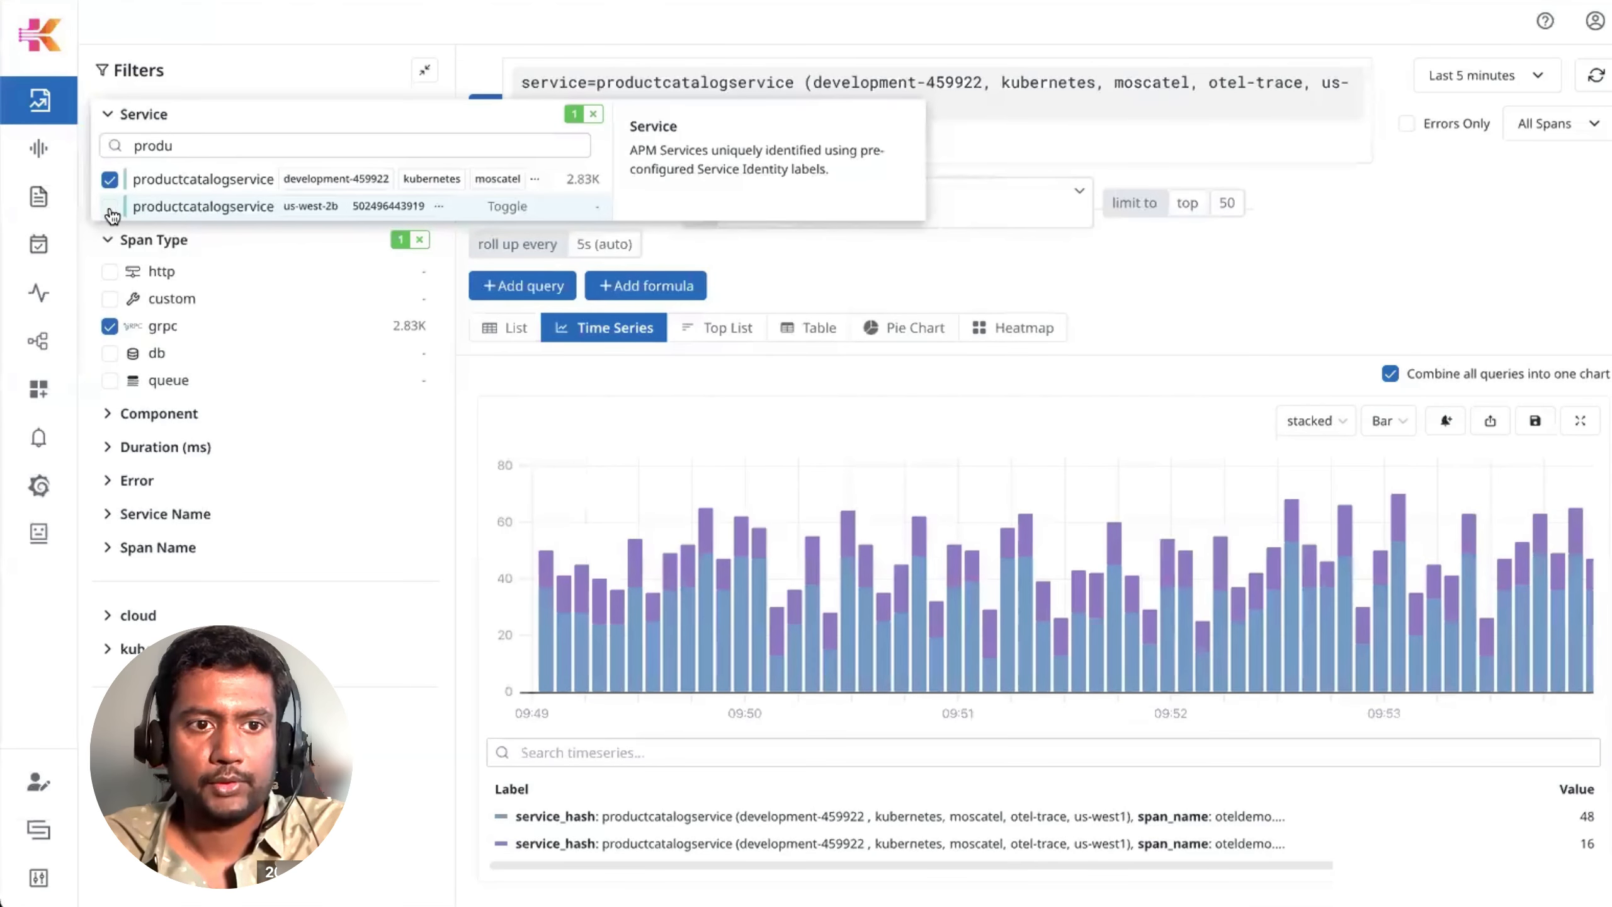
click(109, 209)
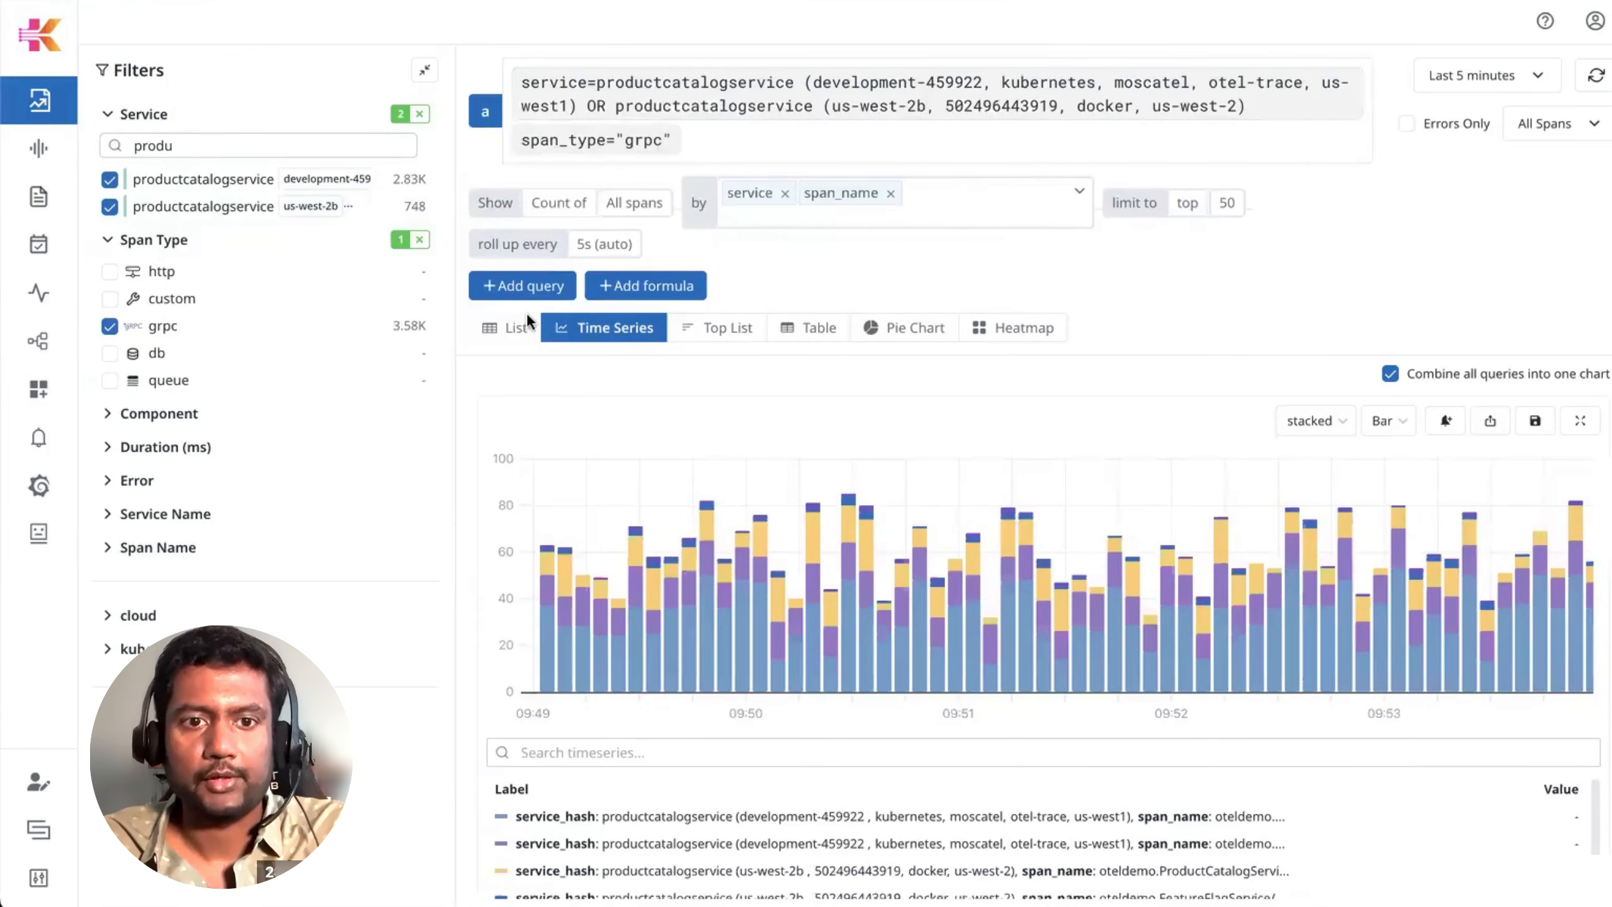
Step: Add query b and reduce its service filter to the us-west1 productcatalogservice
click(519, 288)
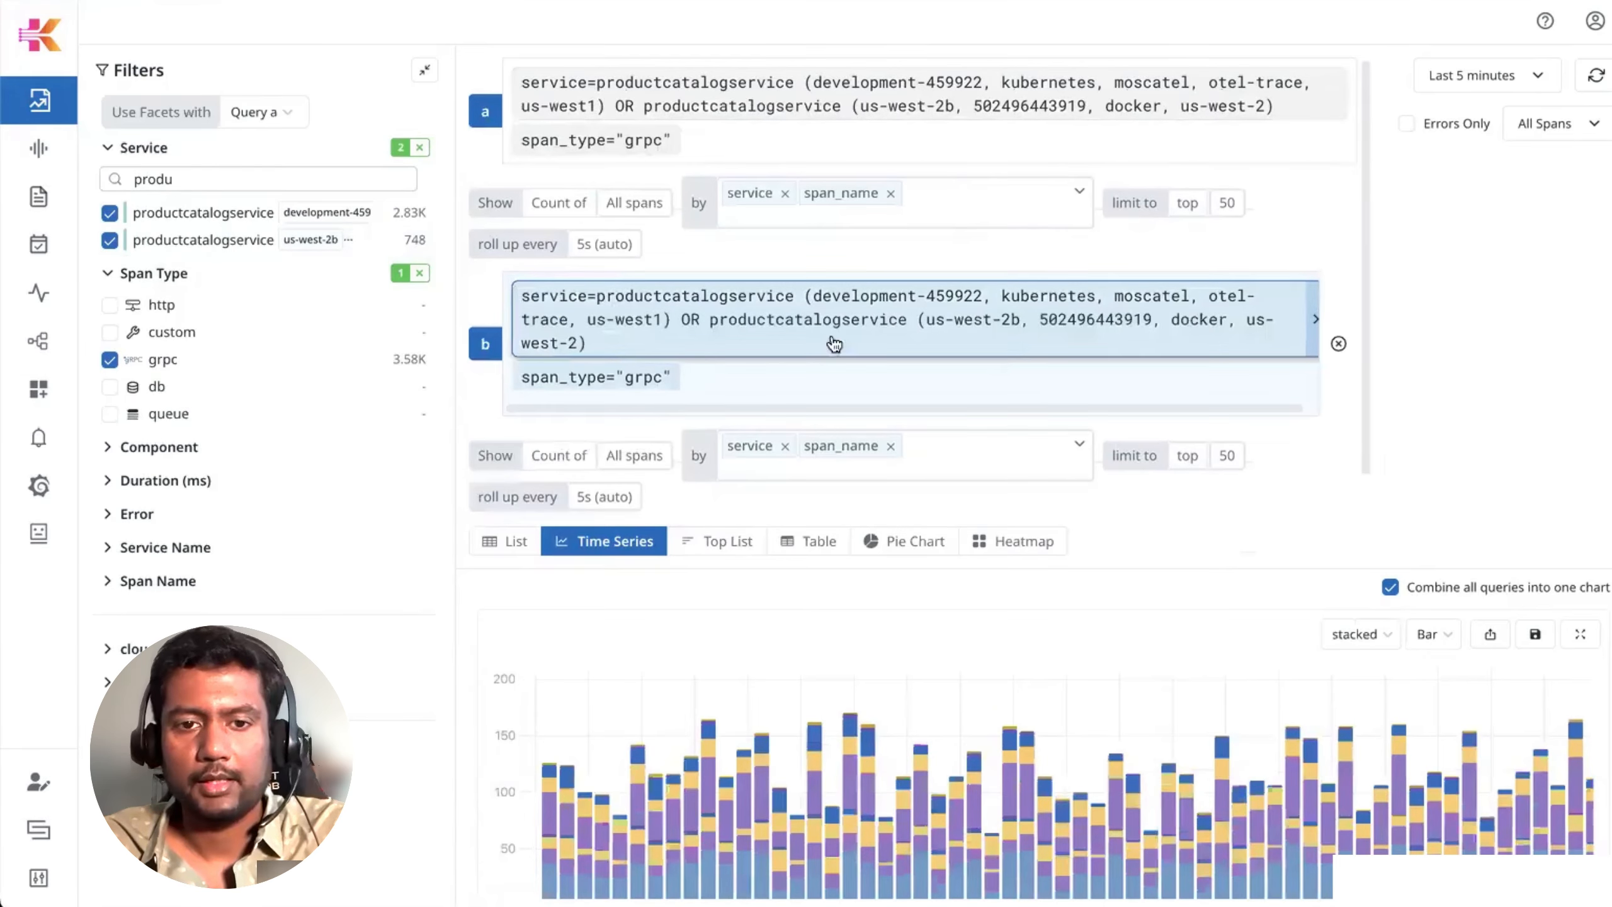
click(639, 348)
drag(944, 300, 758, 299)
key(BackSpace)
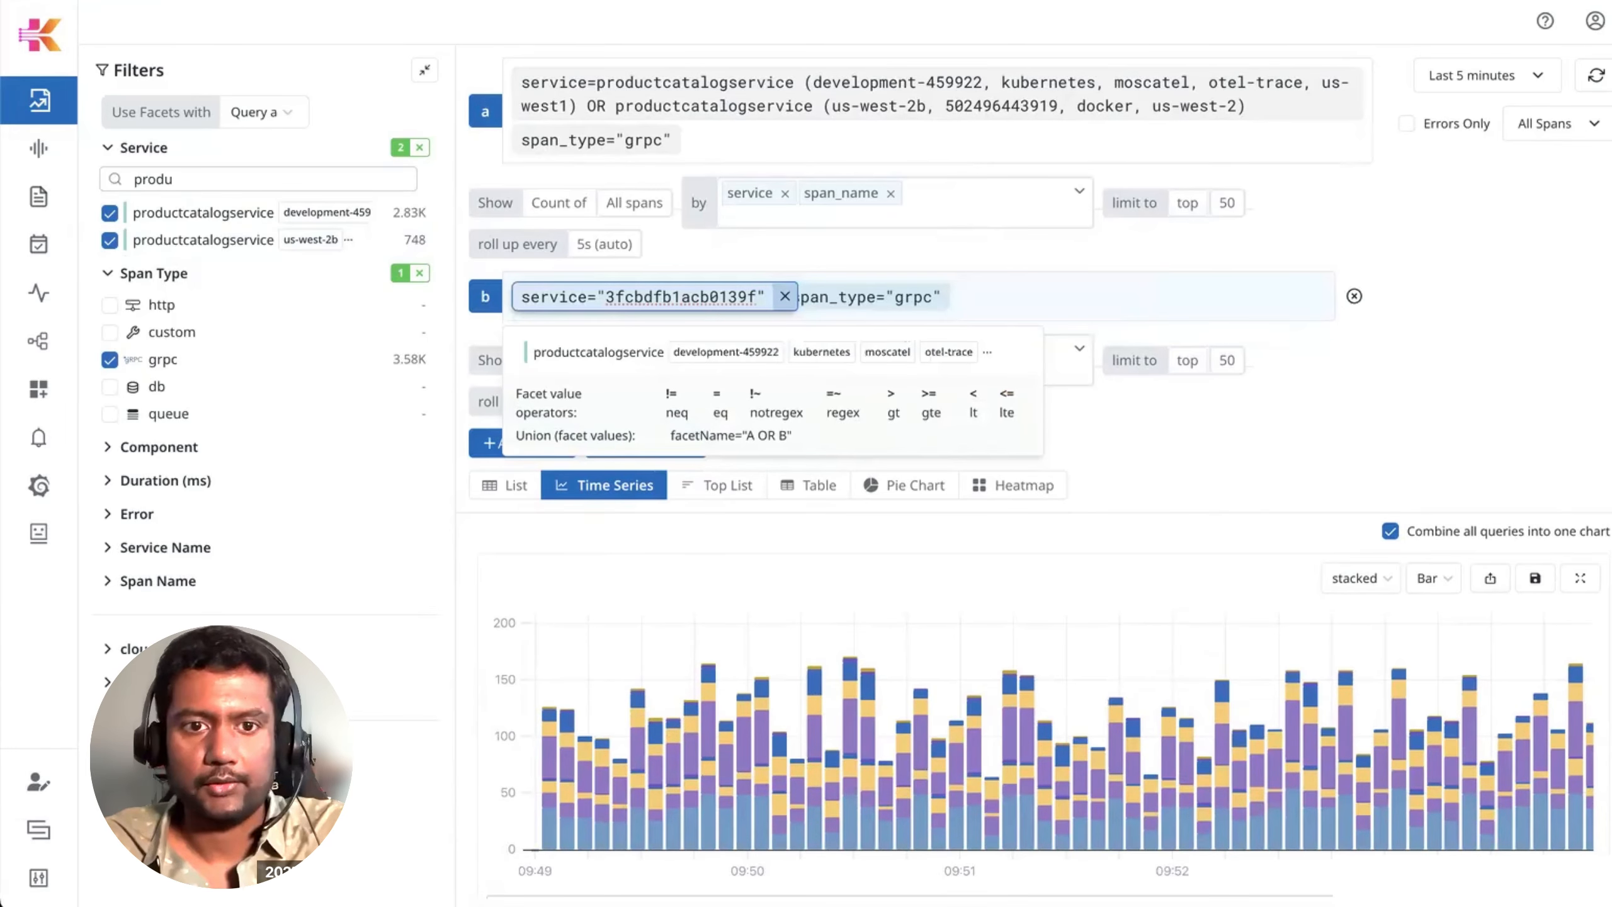
click(905, 262)
Step: Remove the service and span_name groupings from both query a and query b
click(786, 431)
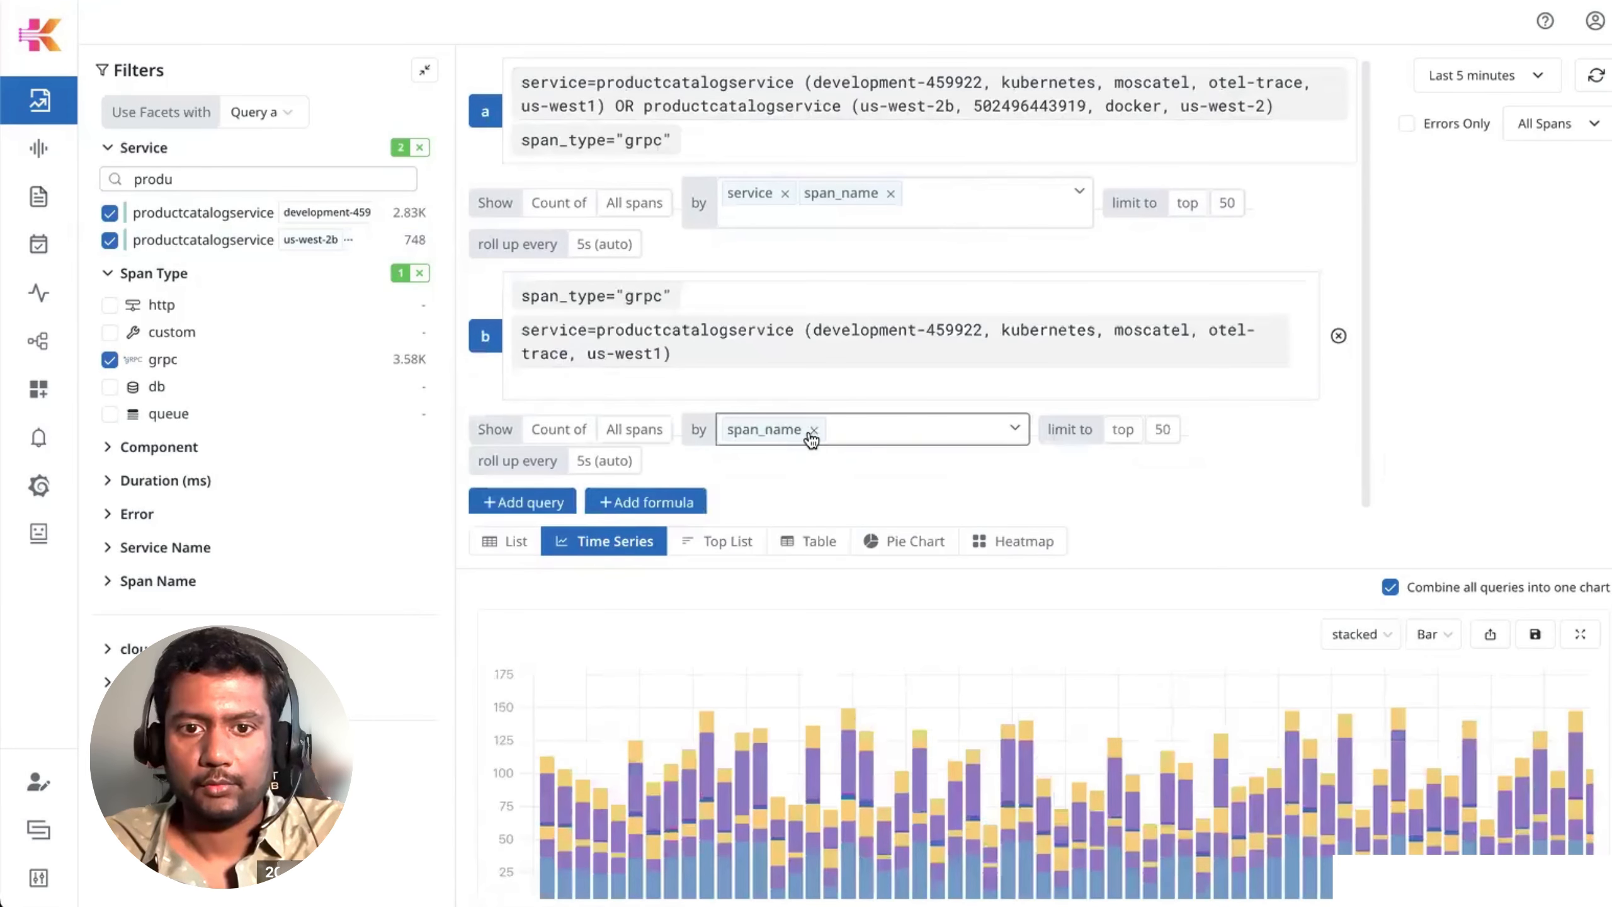
click(814, 431)
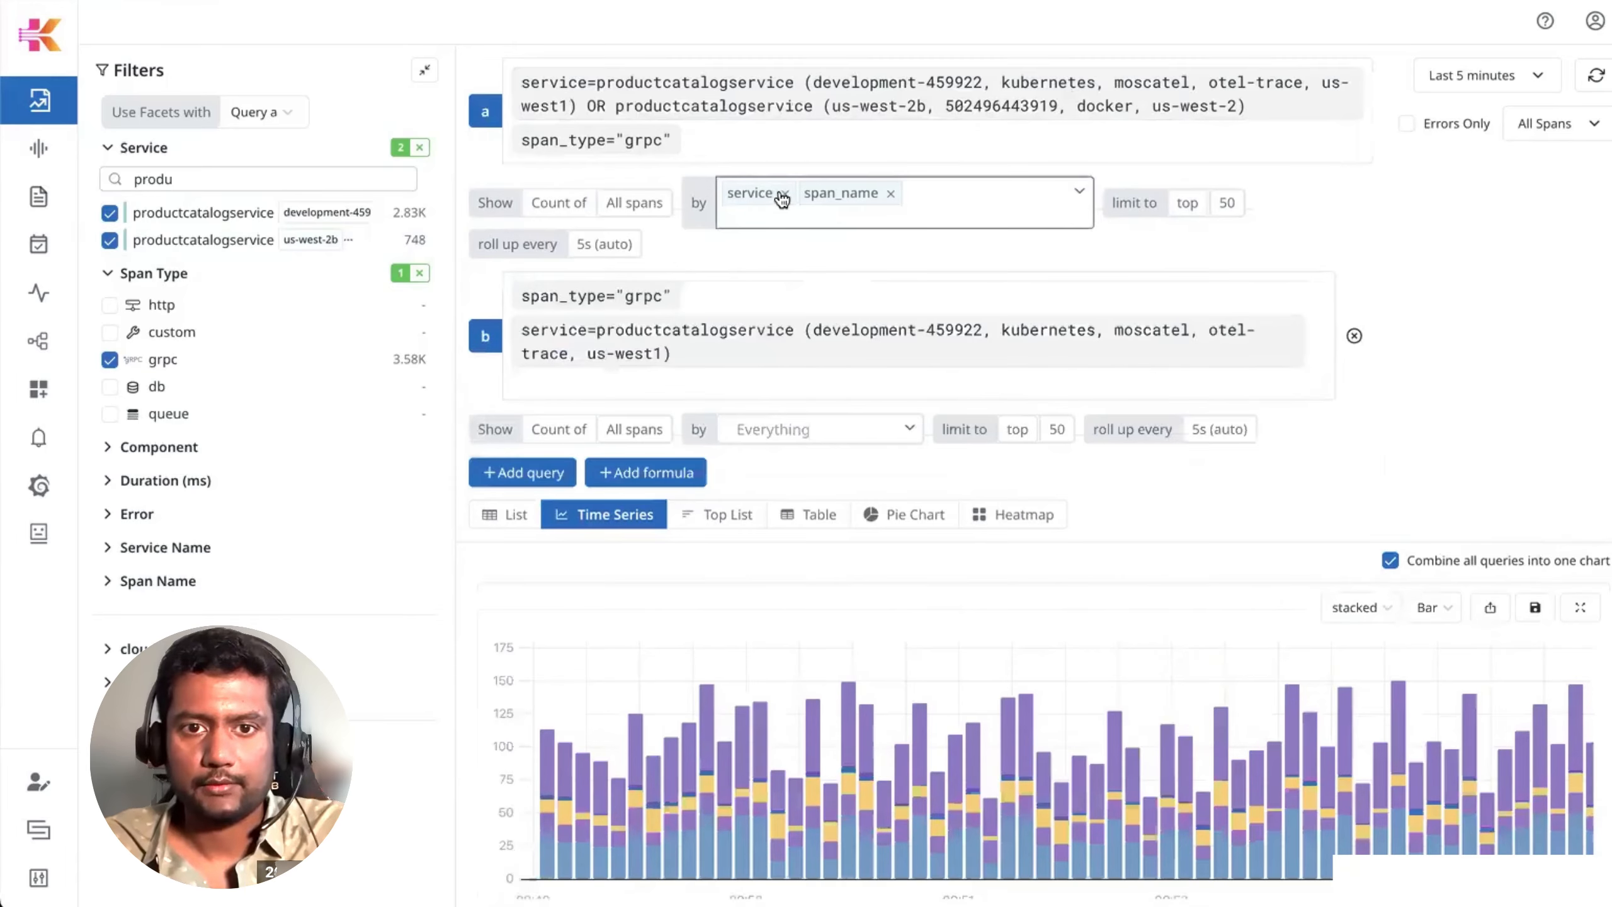
click(785, 194)
click(813, 194)
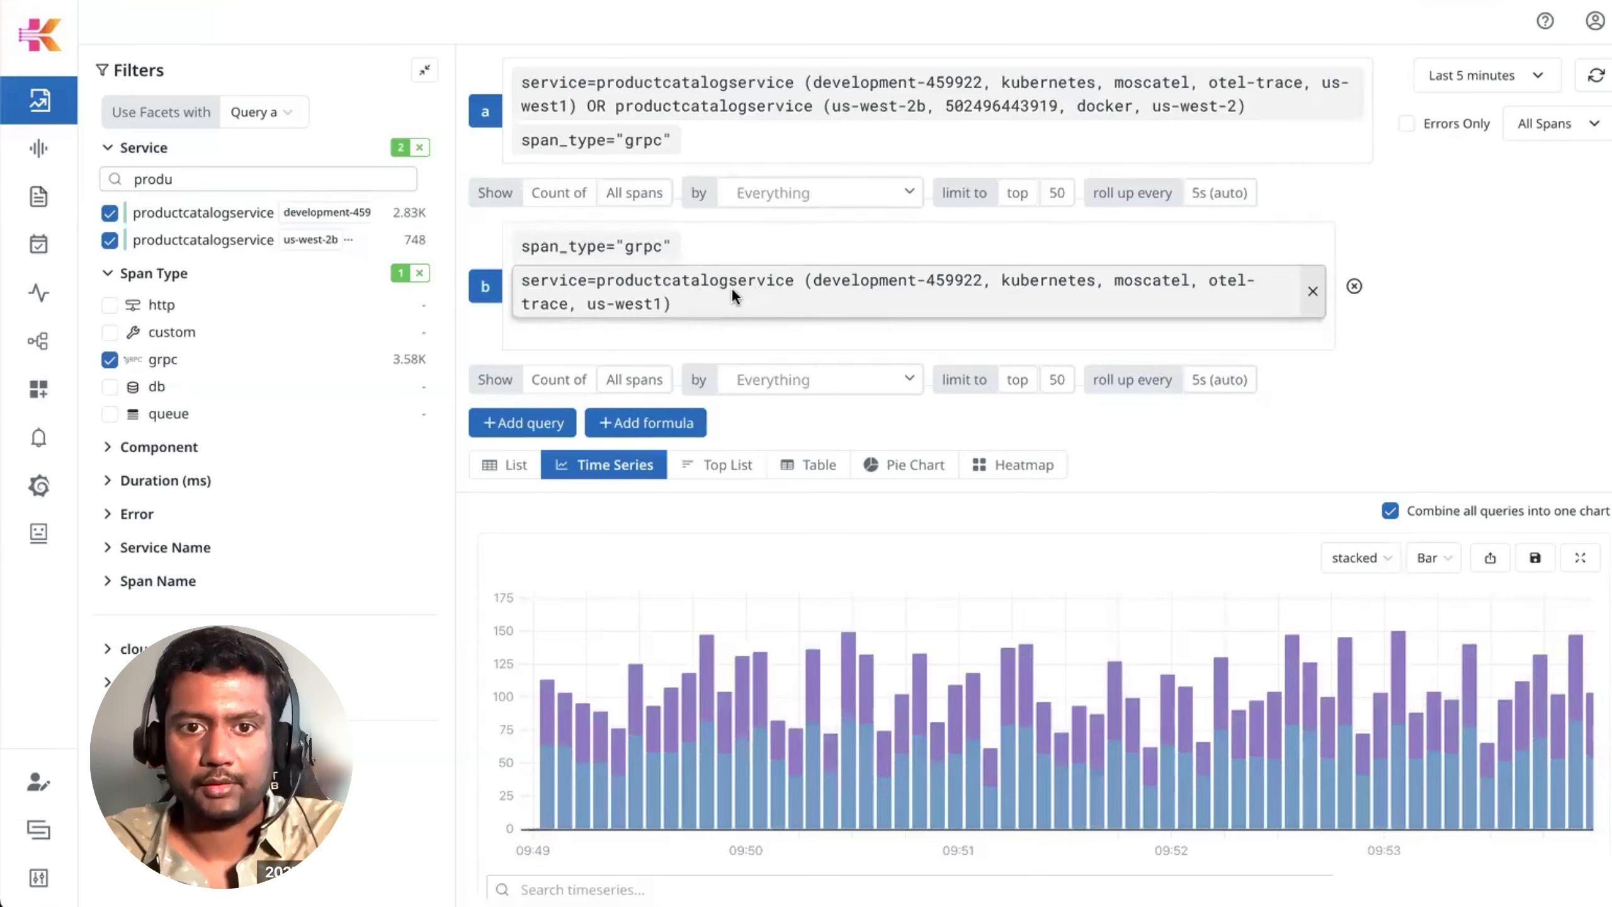
Step: Split queries a and b into separate charts for comparison and recombine them into one chart
click(1391, 512)
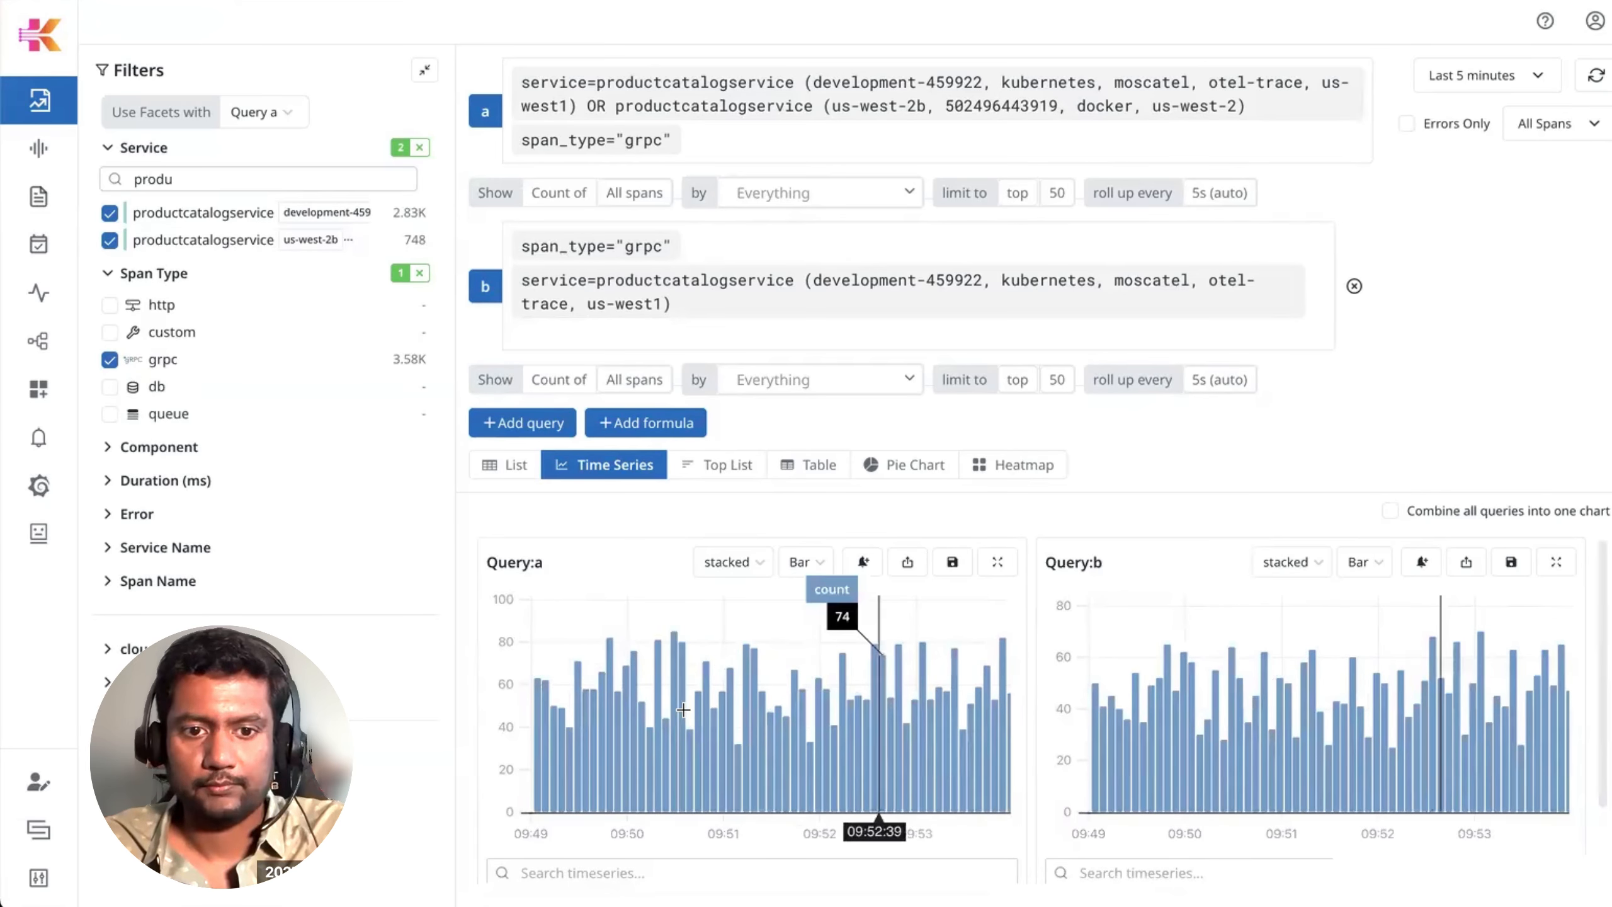
click(1390, 512)
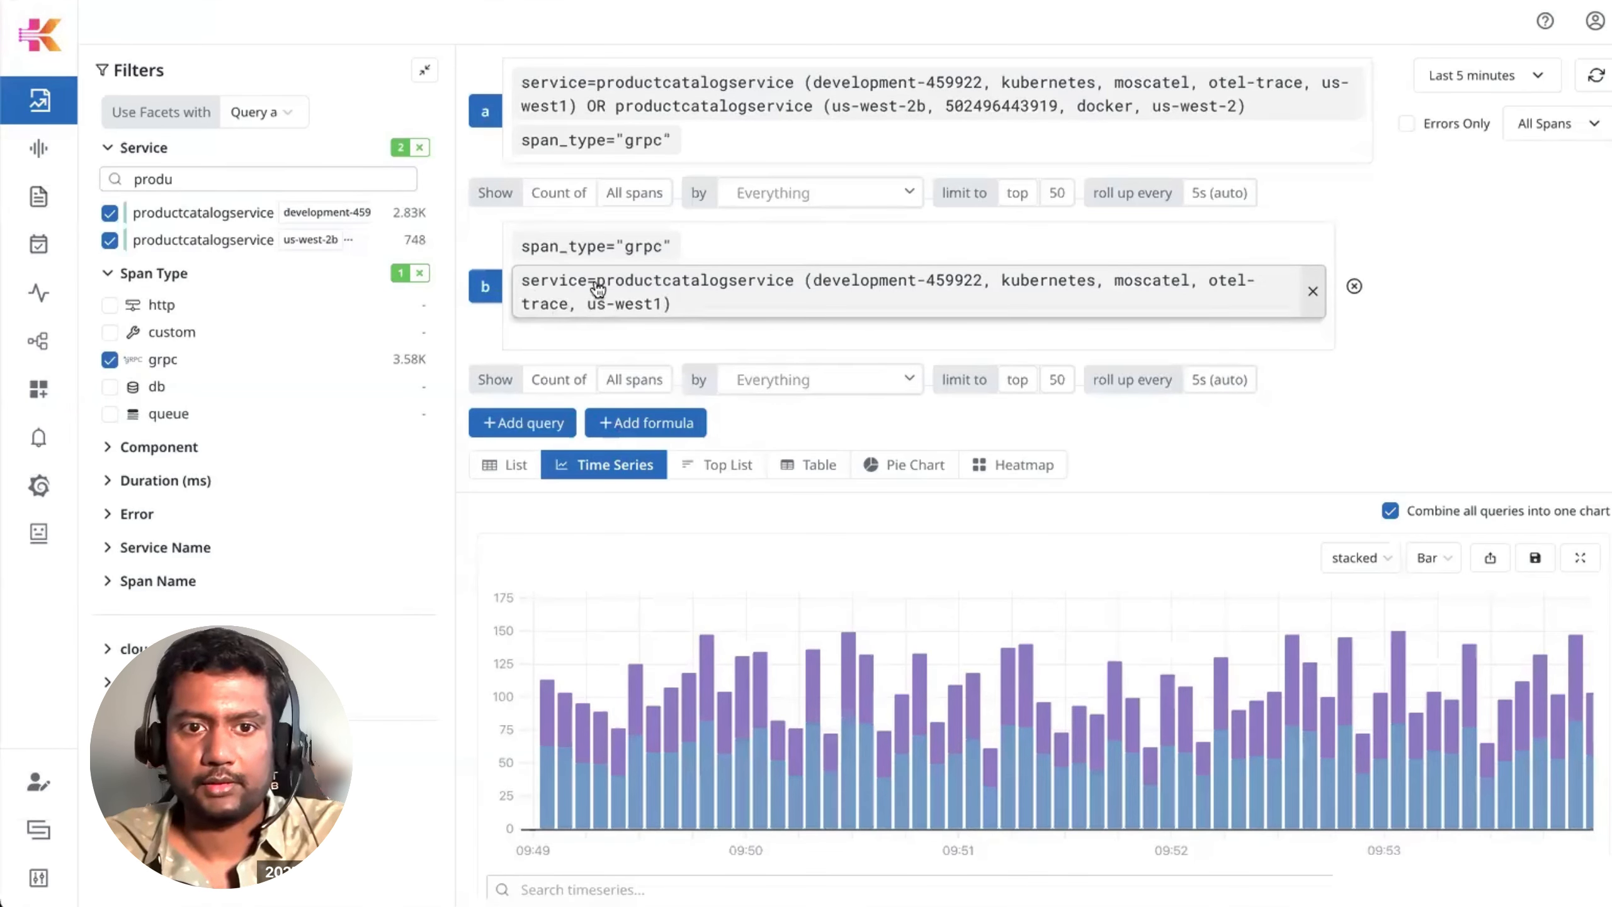
Step: Add the formula (b*100)/a and hide queries a and b so that only the formula is charted
click(660, 424)
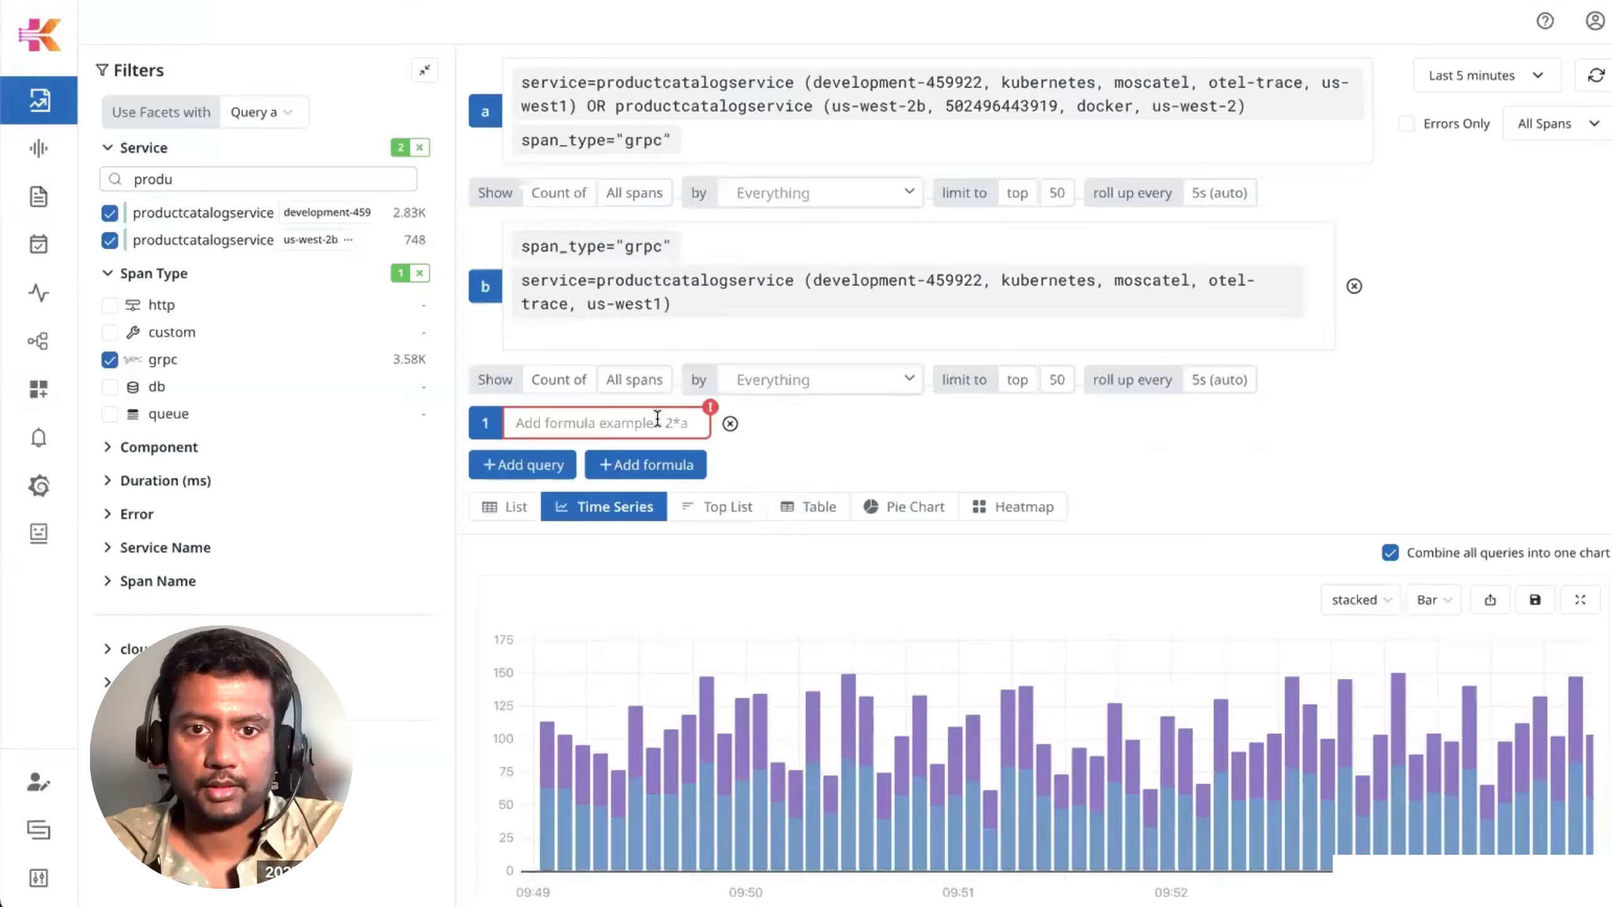
text((b)
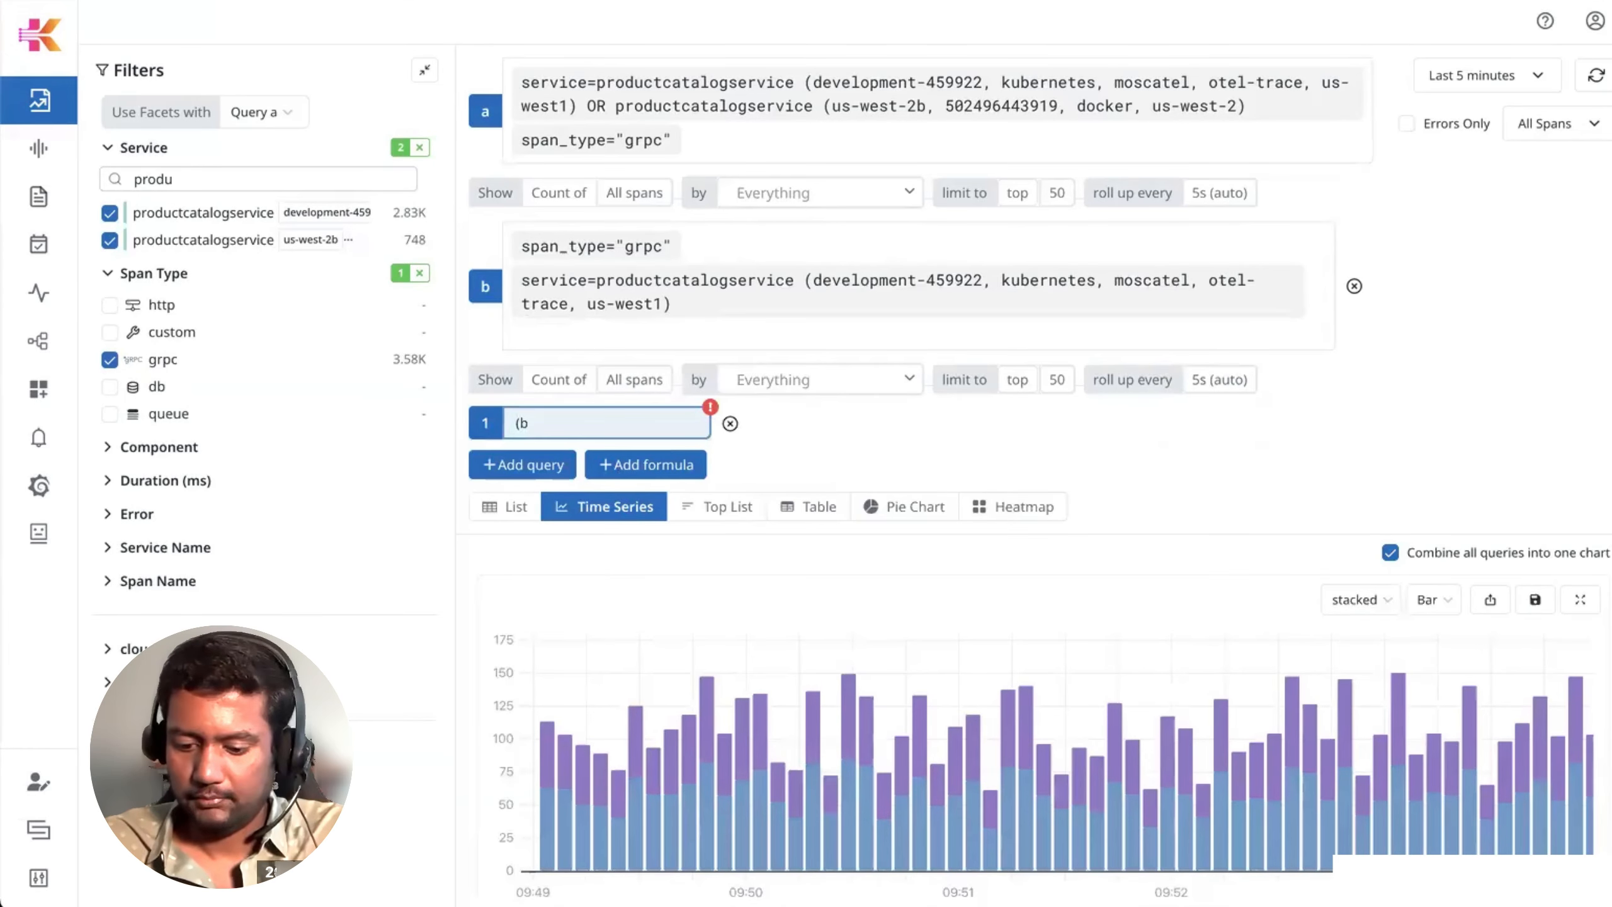
text(*100)/a)
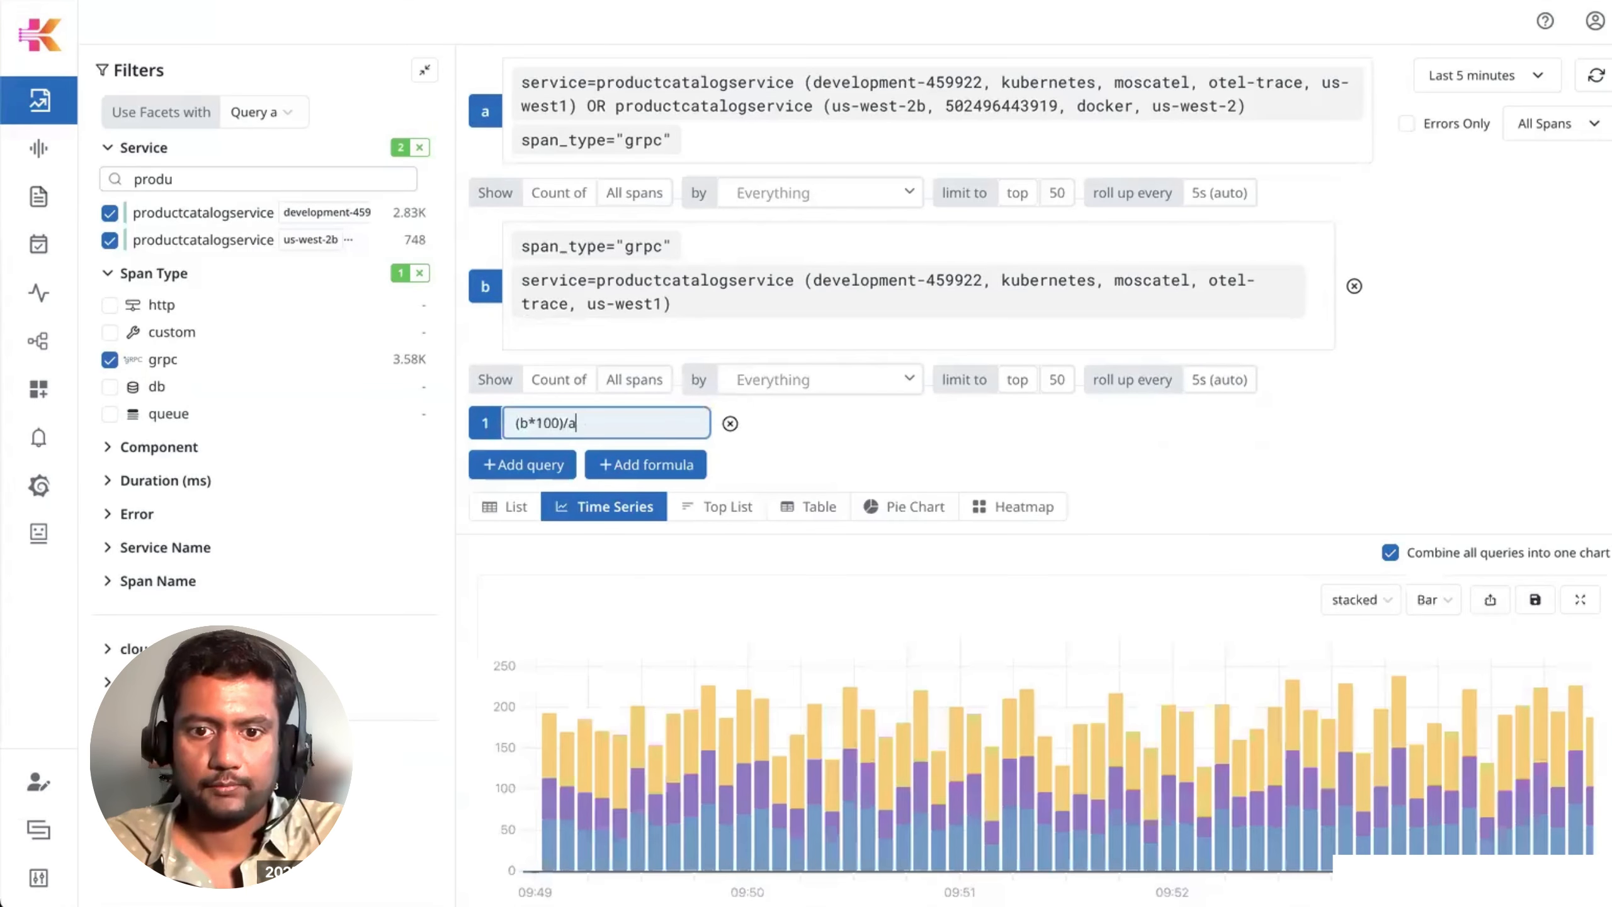
click(1018, 453)
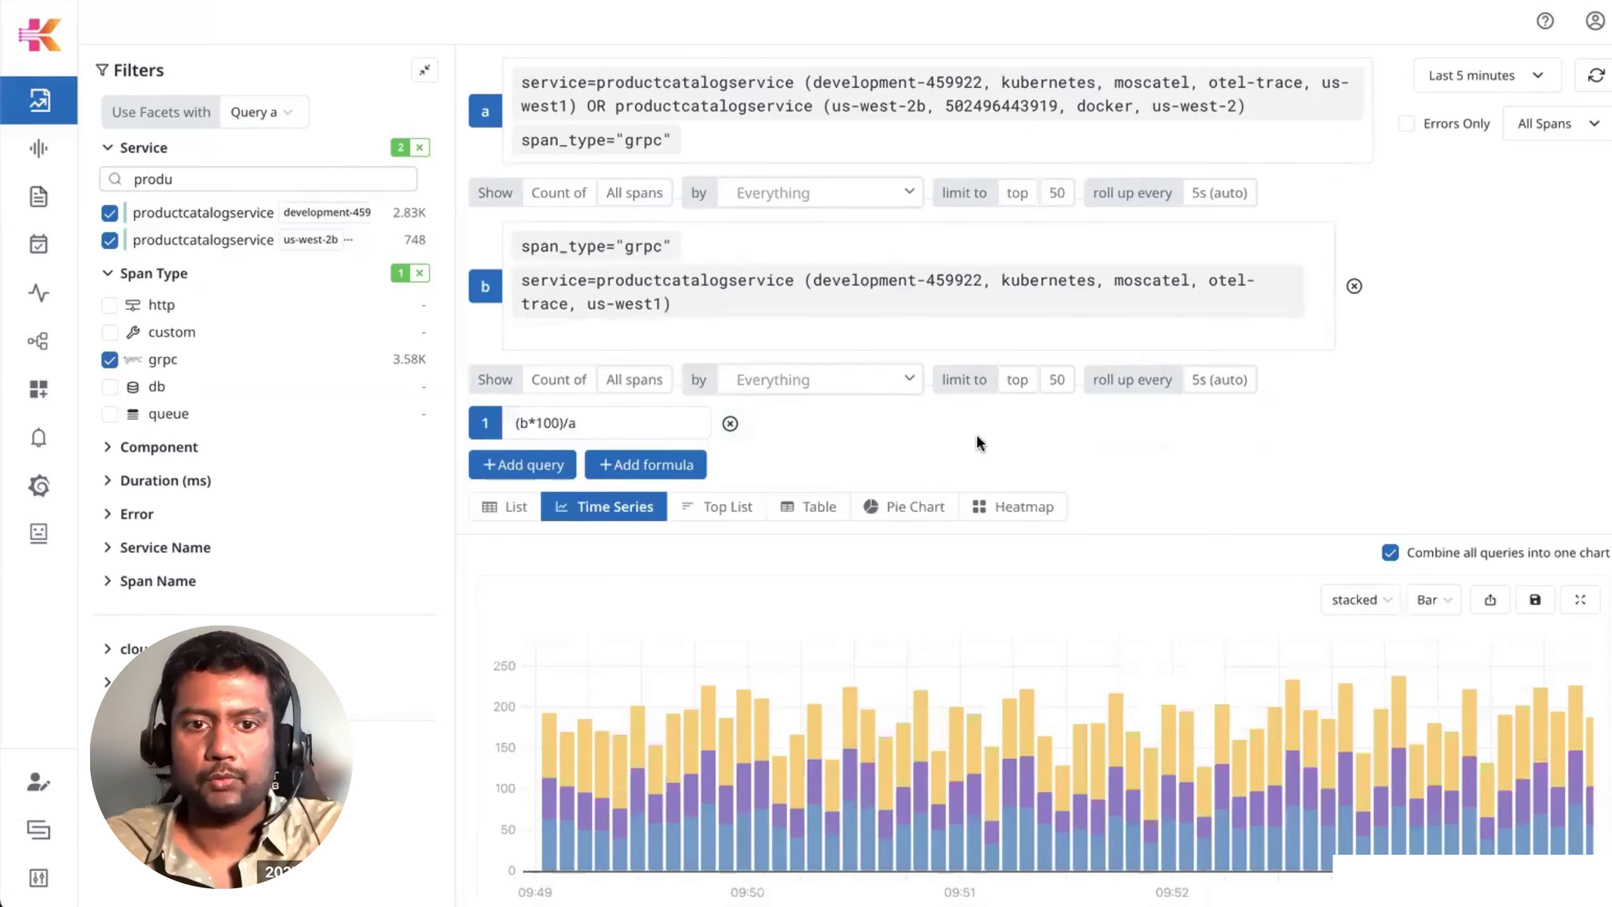
click(485, 115)
click(485, 286)
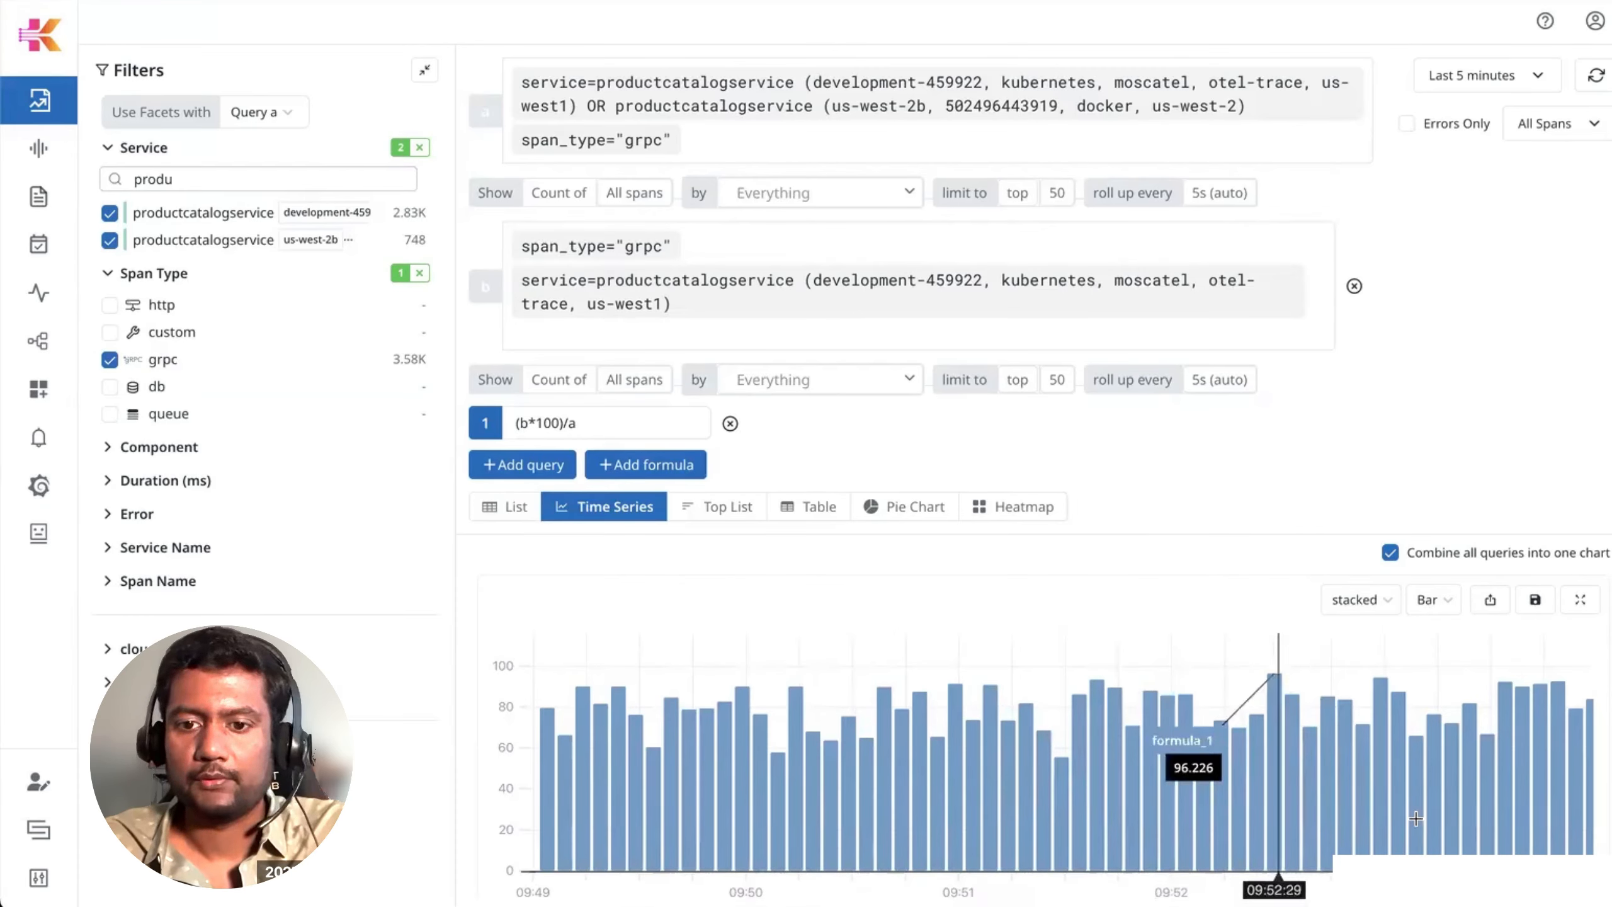
Step: Preview the formula chart in the Line, Area and Points styles and return it to Line
click(1362, 603)
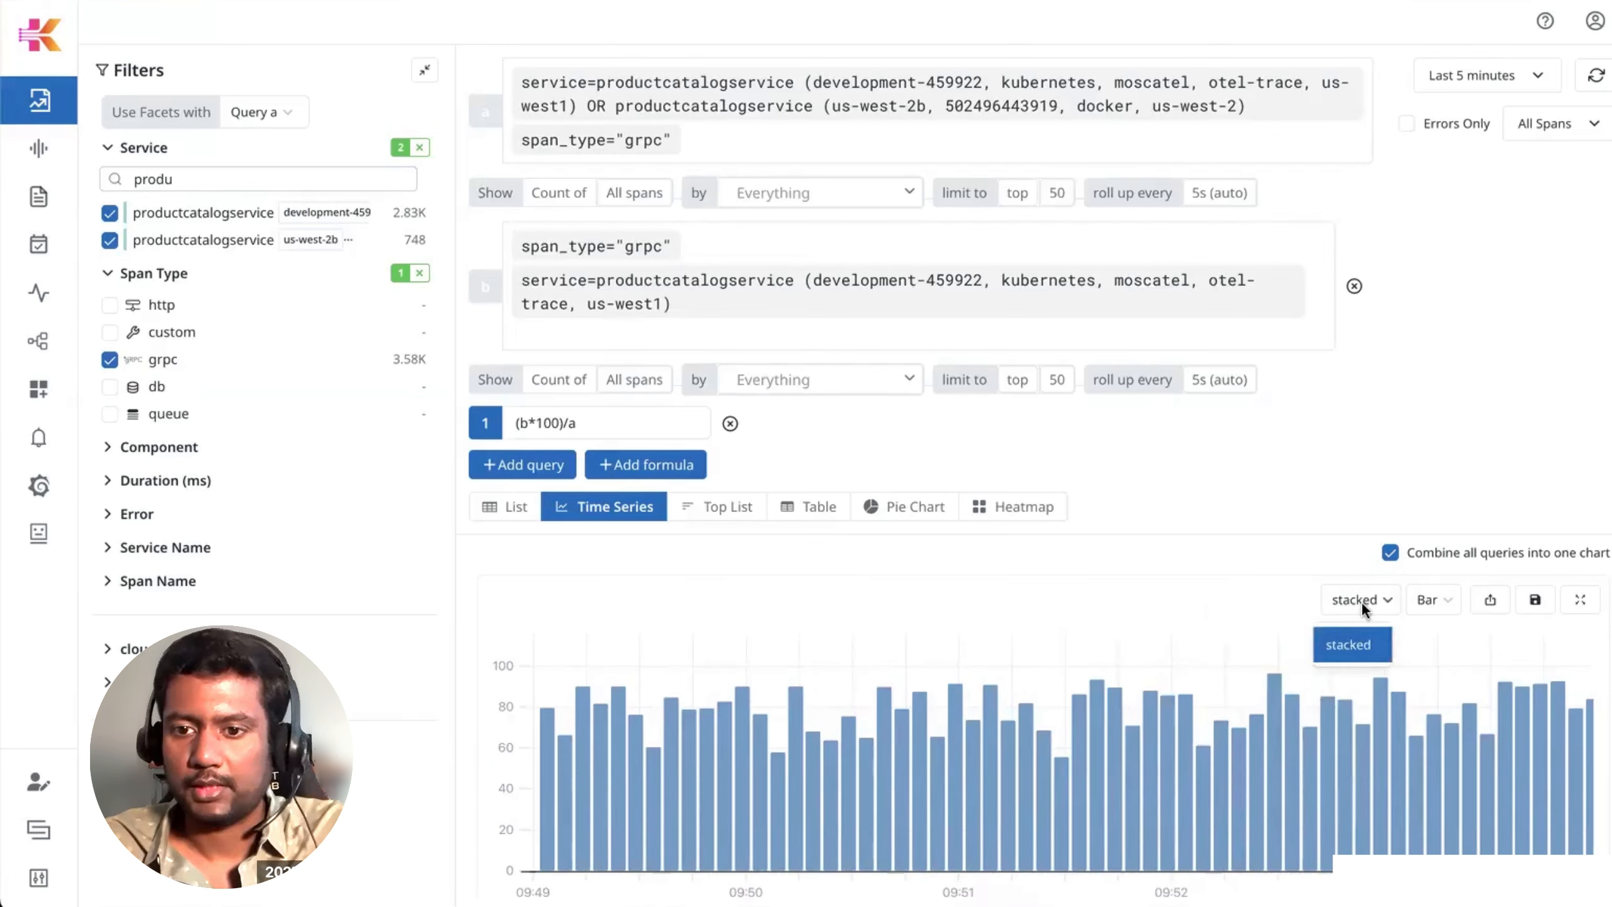
click(1423, 600)
click(1427, 643)
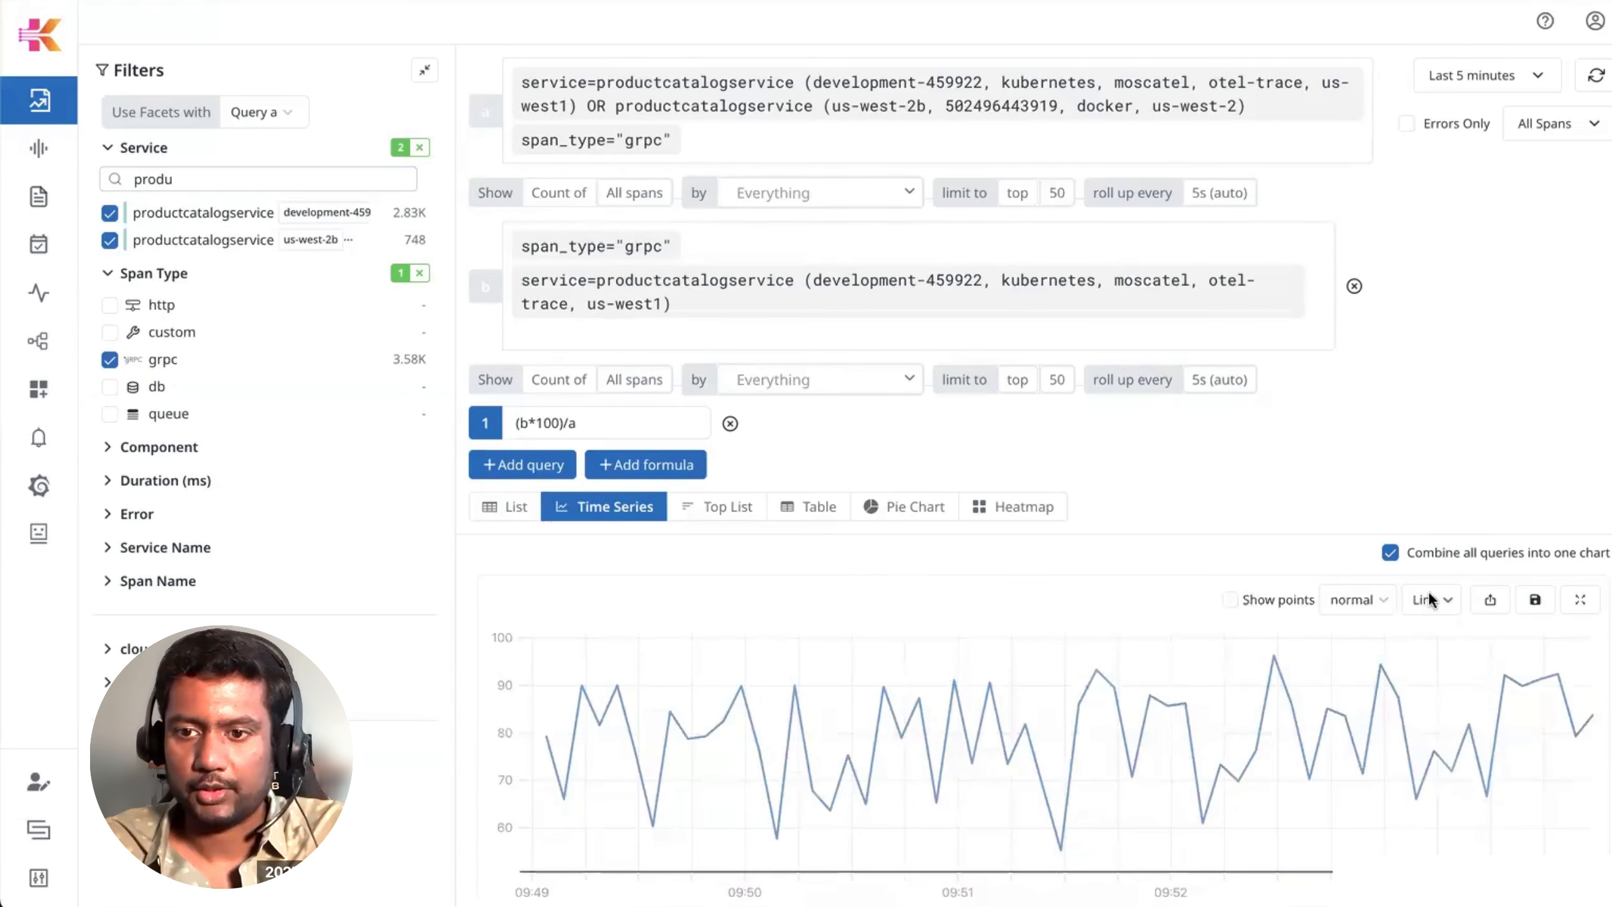
click(1430, 600)
click(1418, 714)
click(1429, 600)
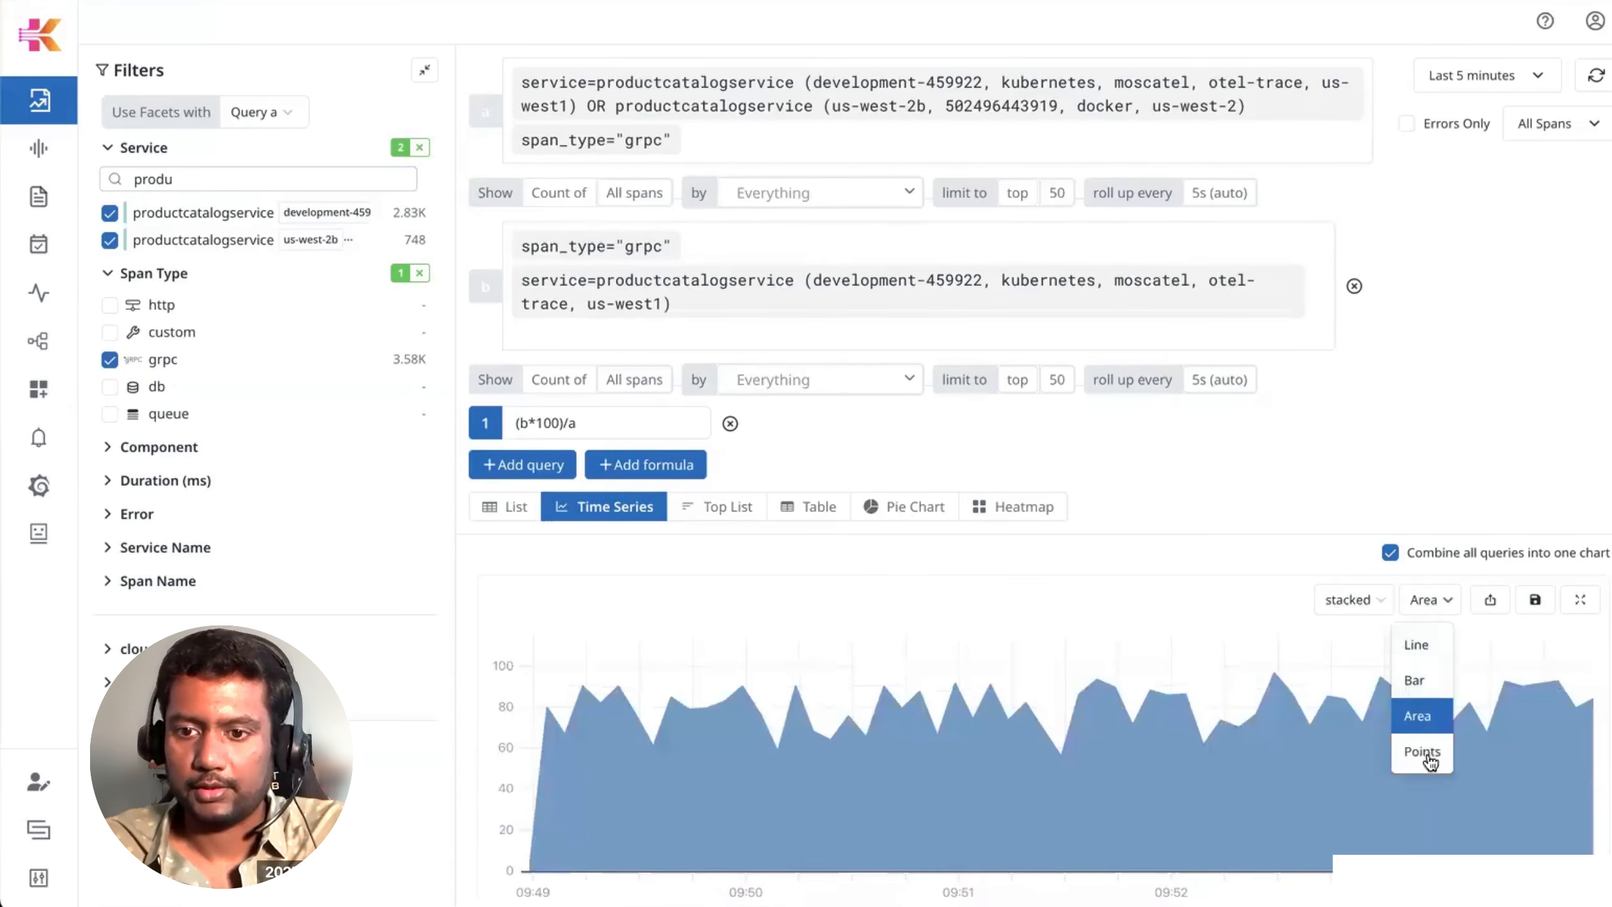
click(1429, 755)
click(1428, 600)
click(1417, 644)
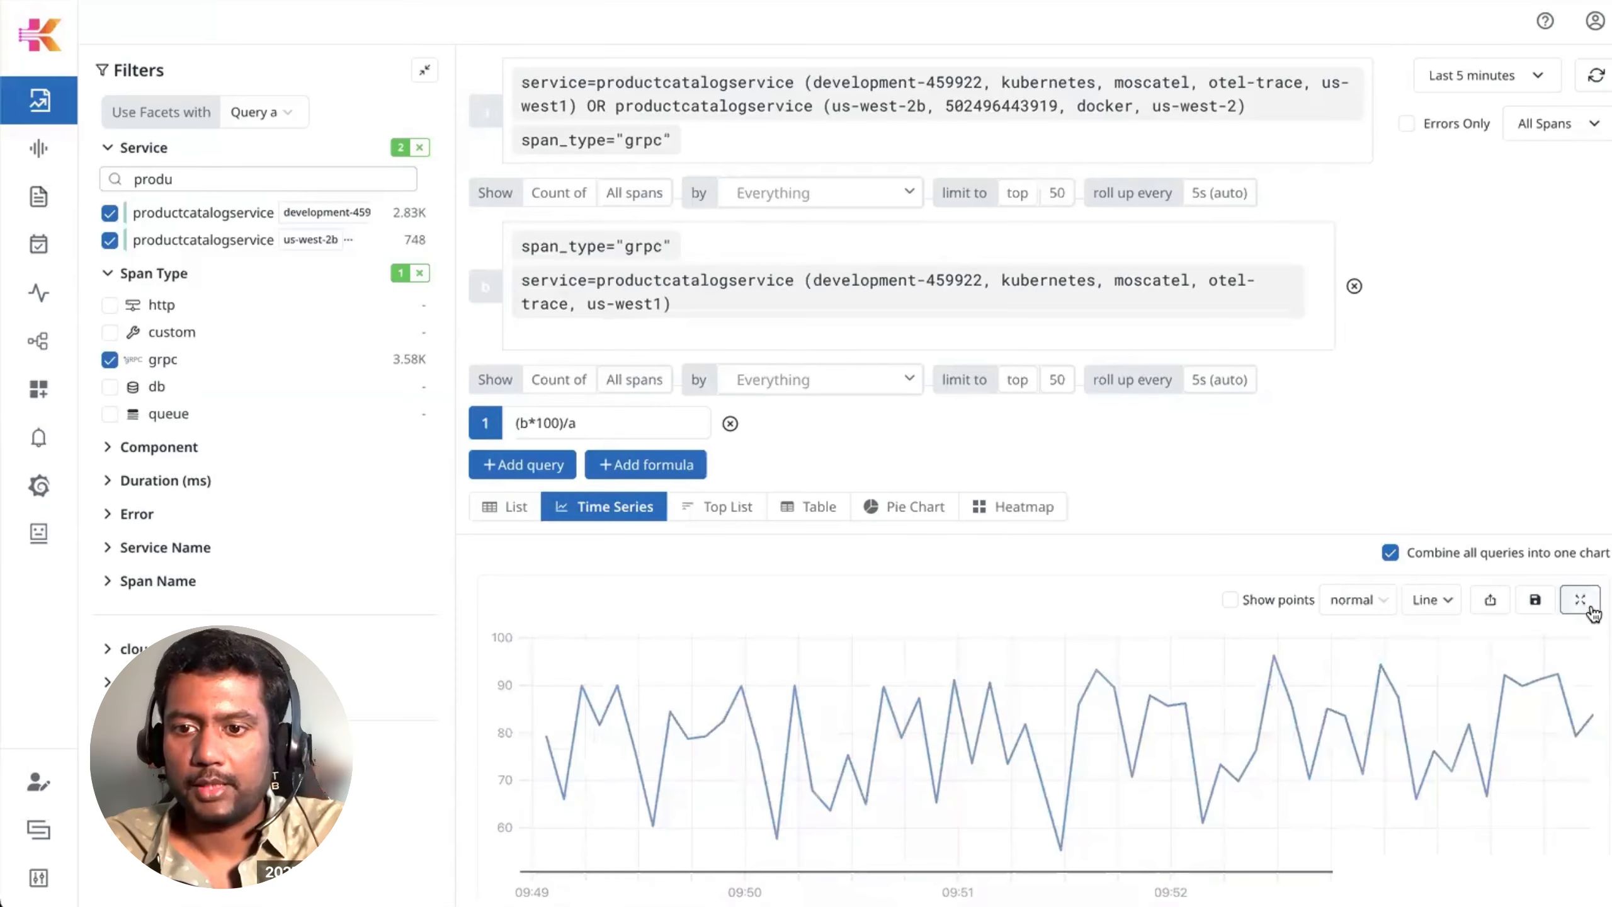
Step: Expand the formula chart to full view as a line chart and compare its Log and Linear Y scales
click(1581, 601)
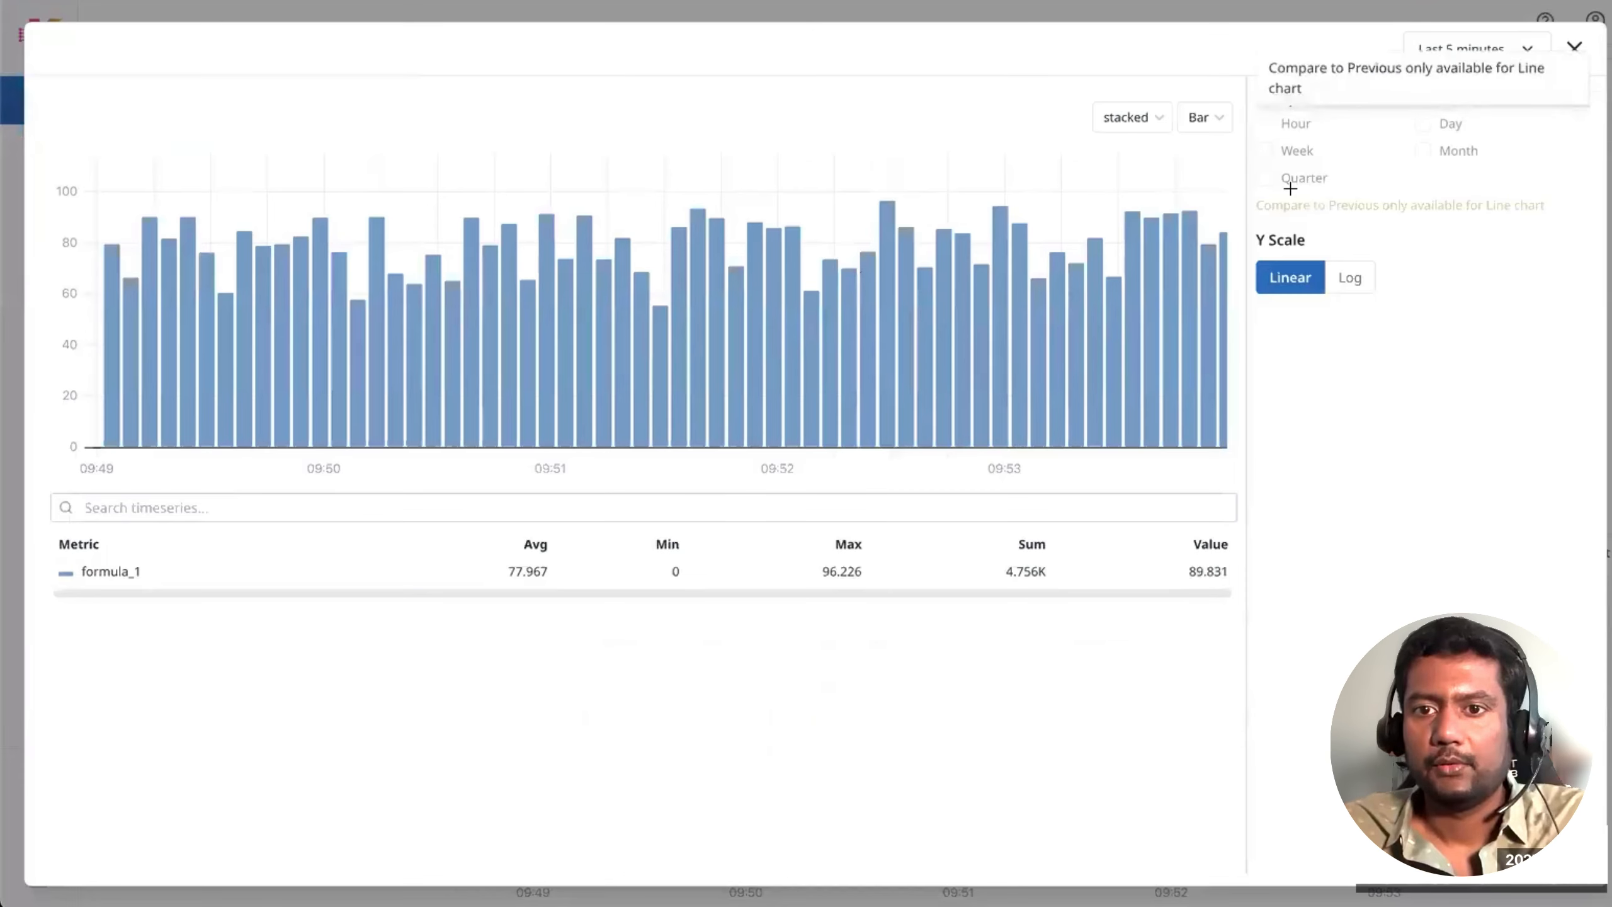
click(1221, 125)
click(1203, 155)
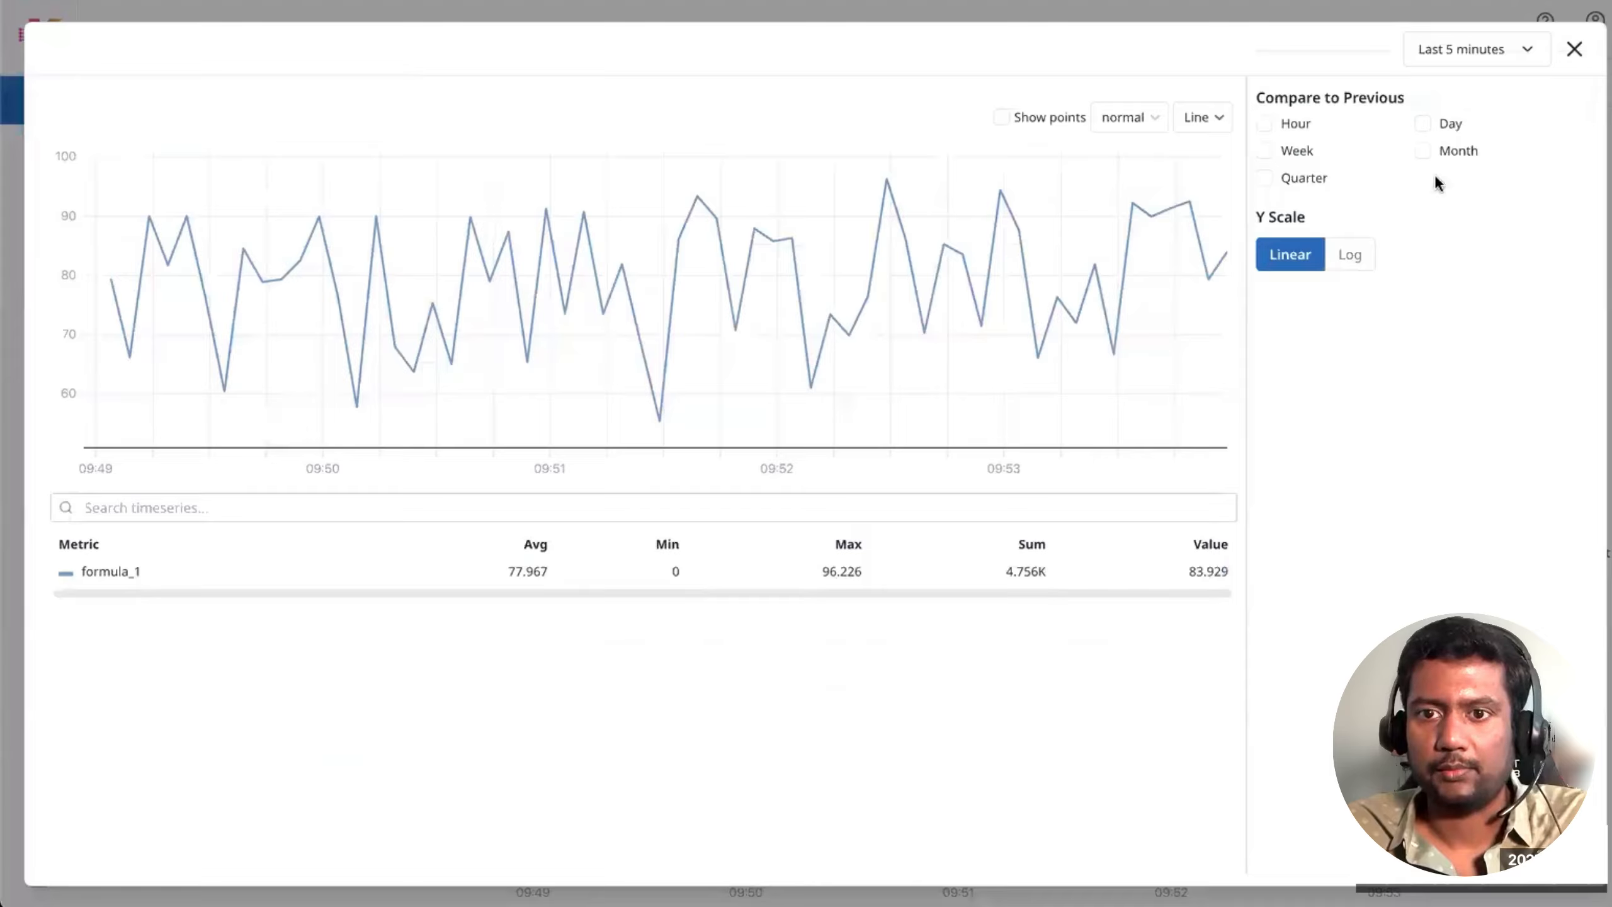
click(1357, 270)
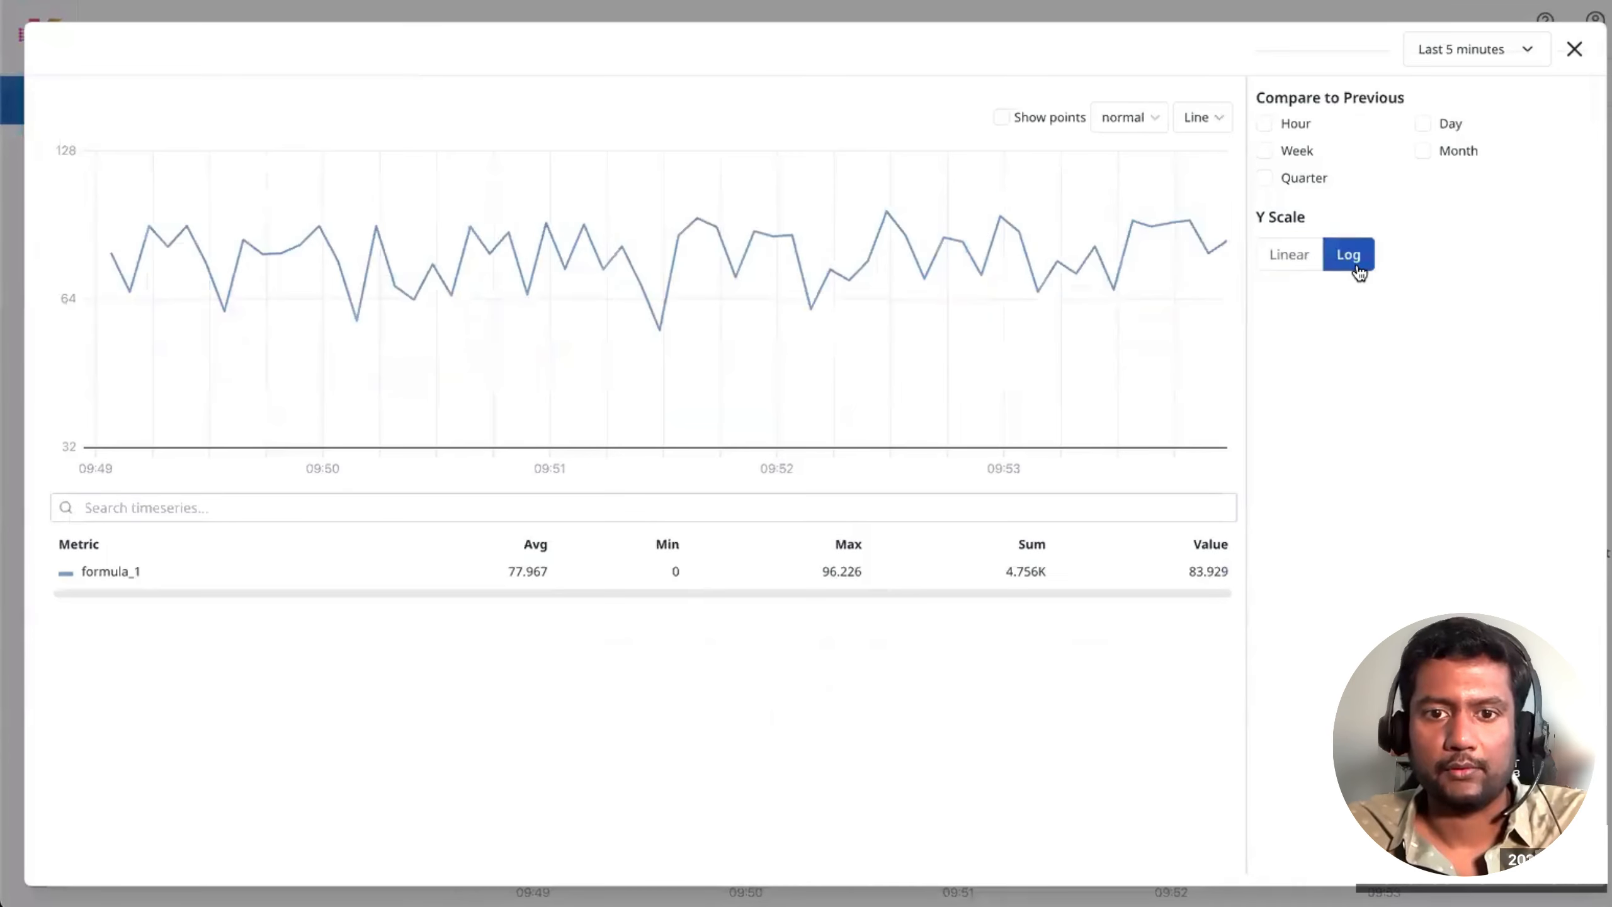
click(1306, 269)
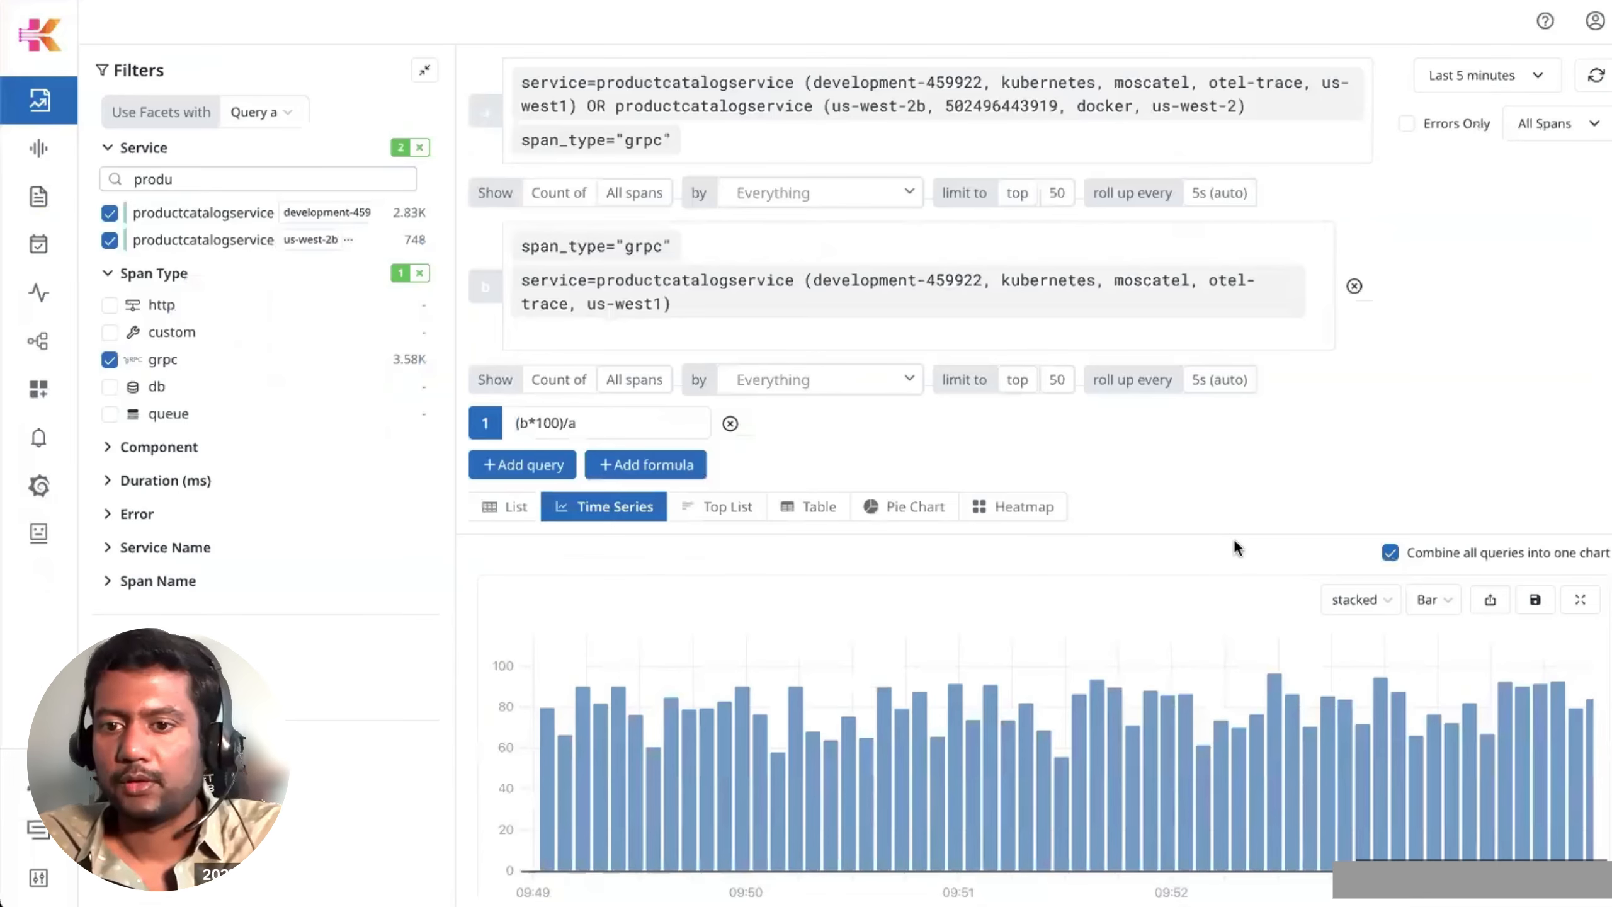
Step: Export the formula chart to a new dashboard named test-dashboard with the panel name test-panel
click(1491, 600)
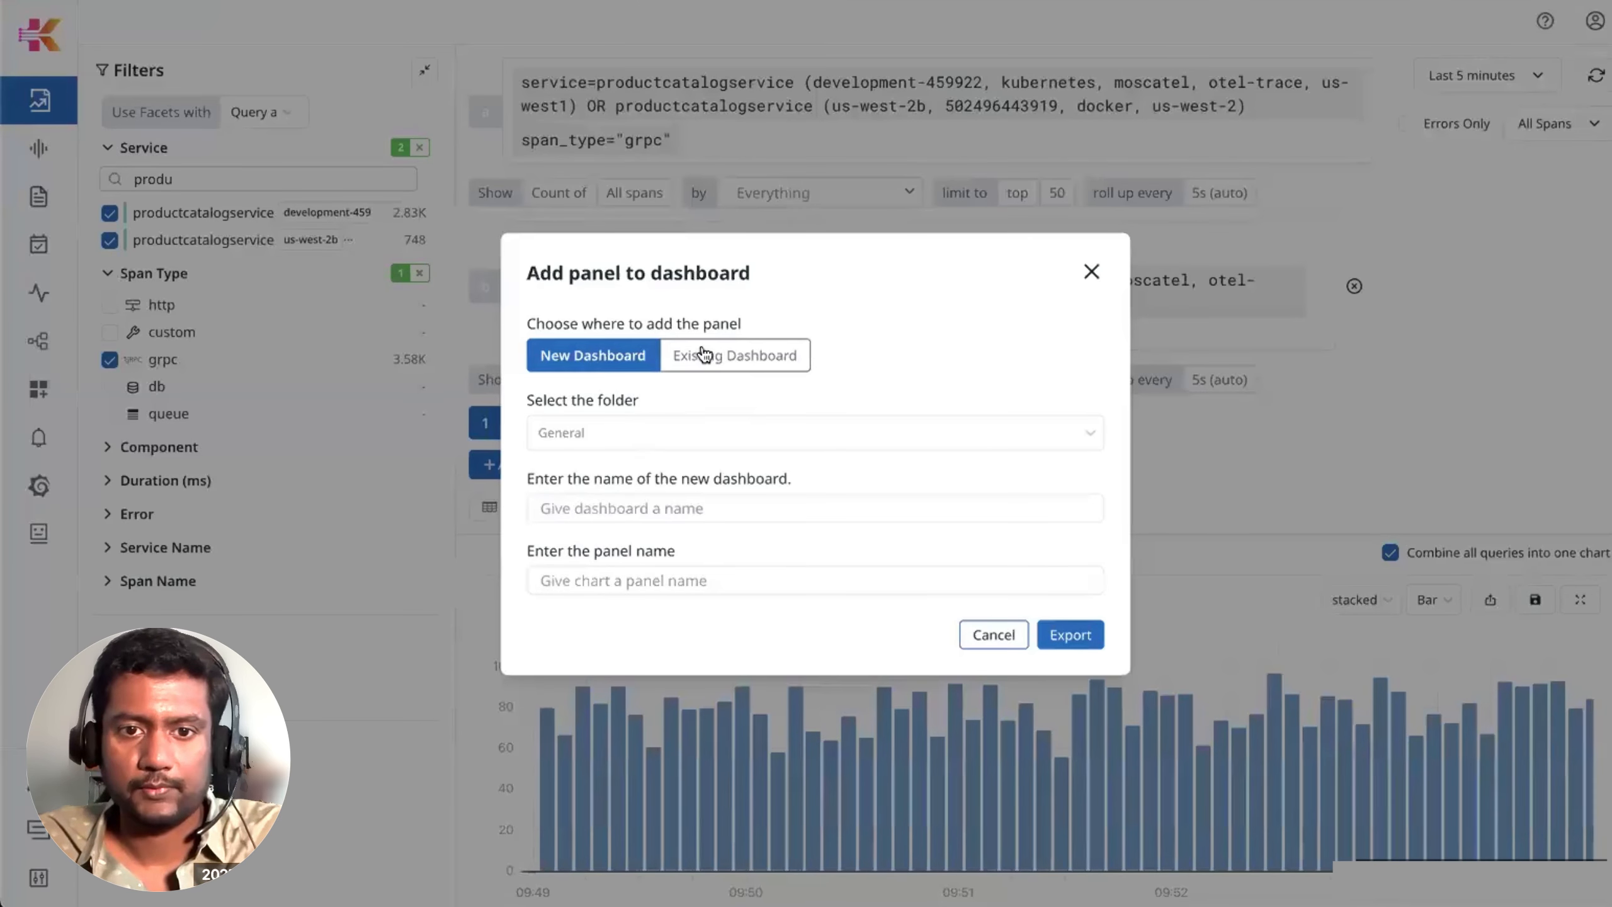
click(673, 509)
text(te)
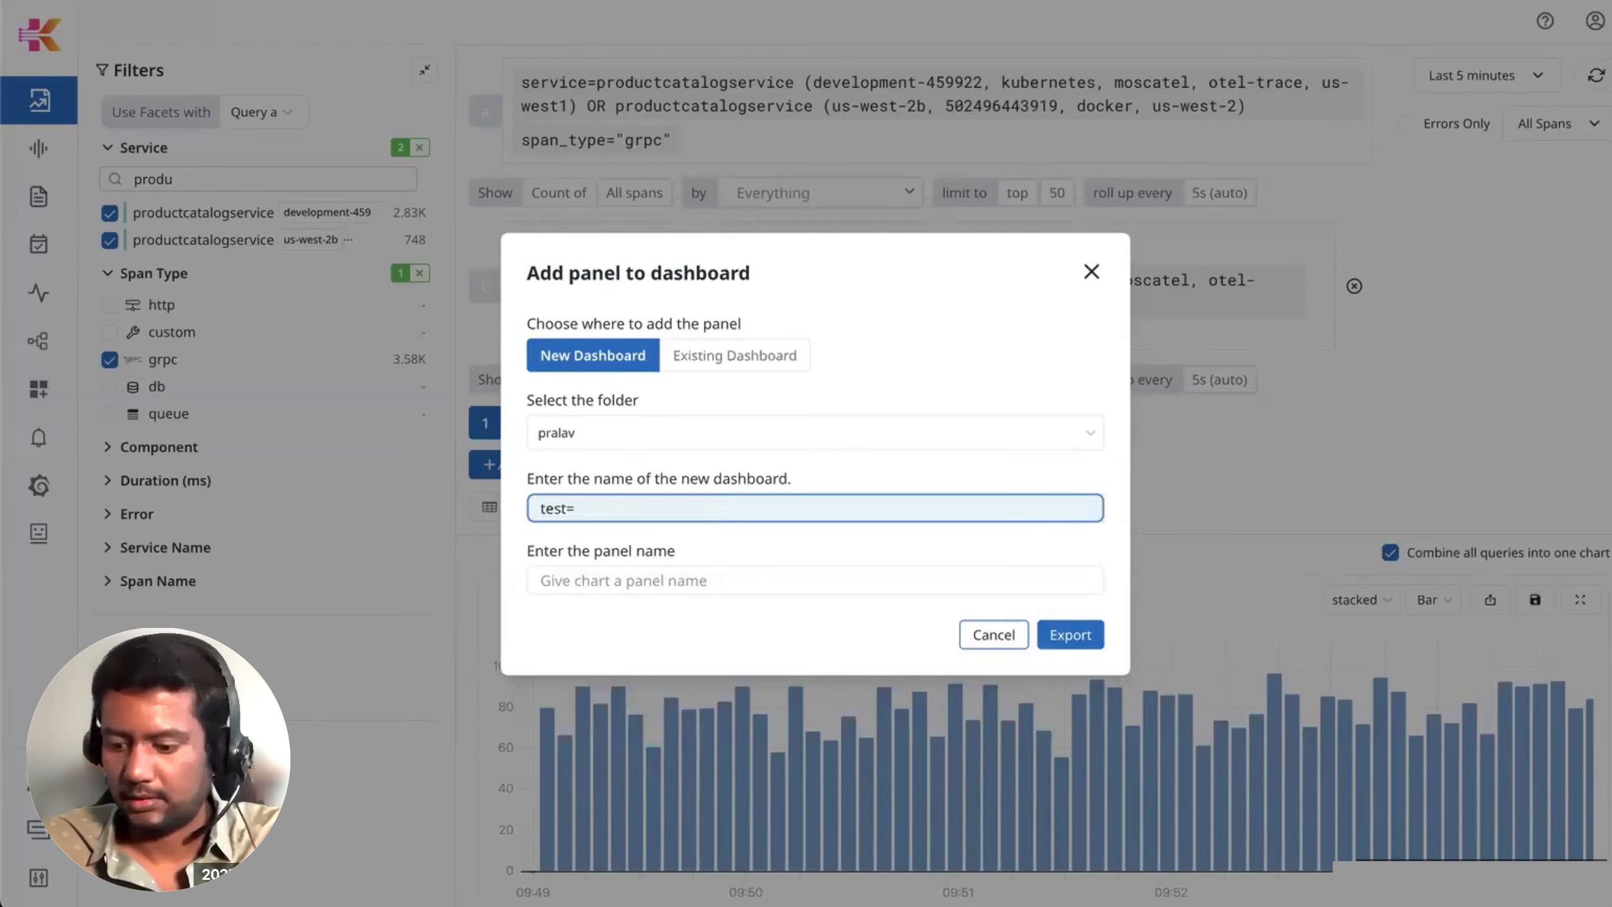
text(st-d)
text(ashboard)
key(Tab)
text(test-panel)
click(1071, 635)
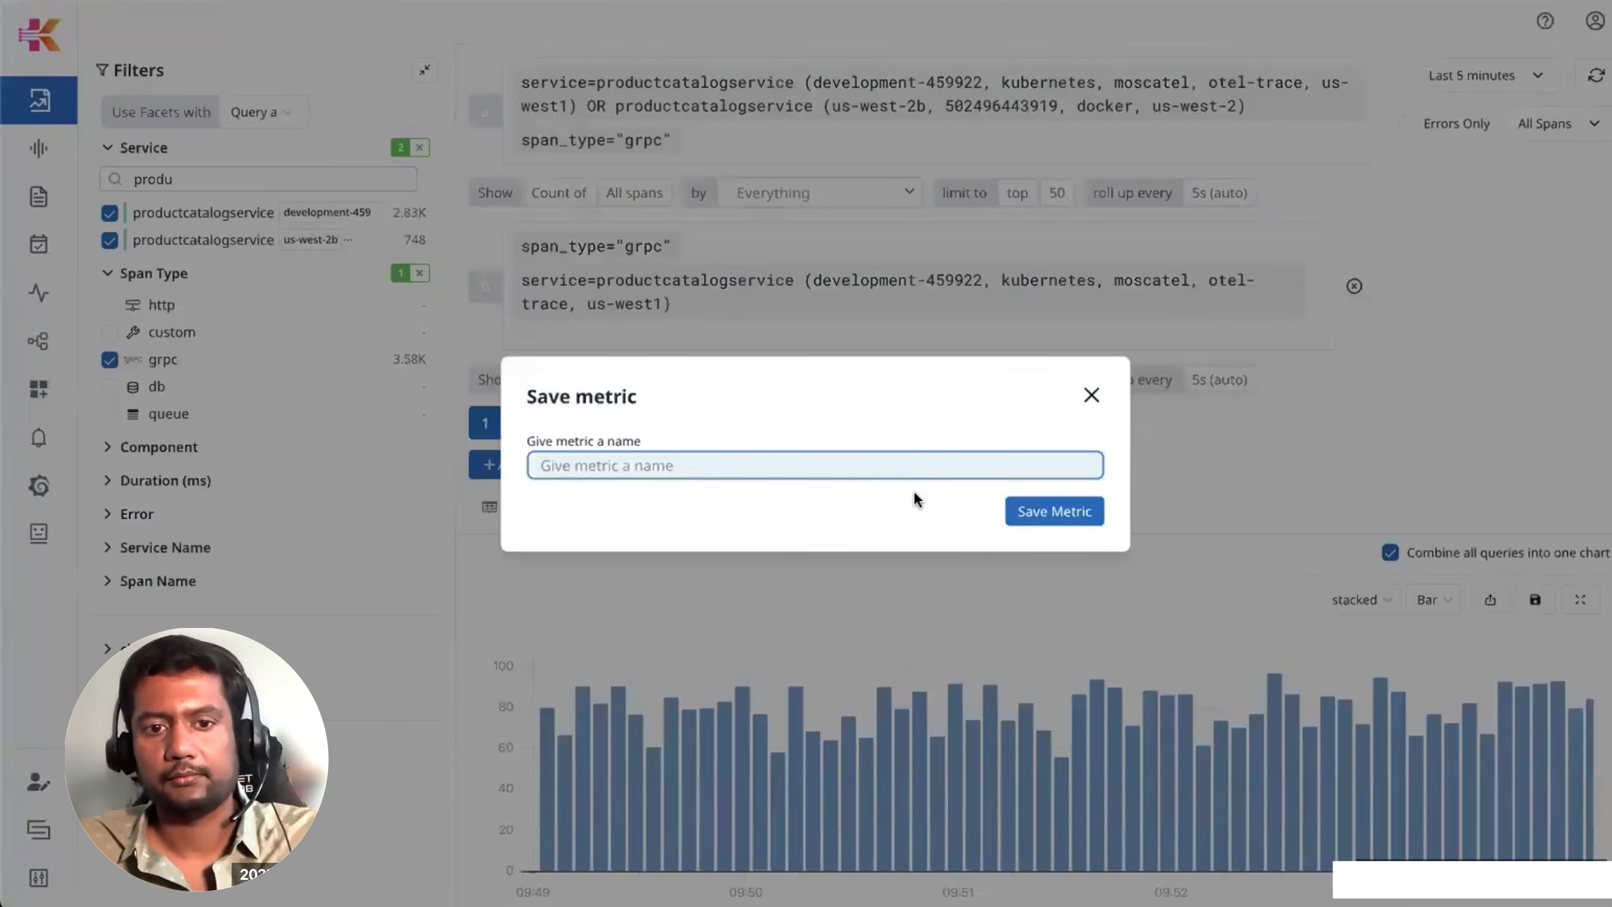
Step: Save the charted formula as a metric named testmetric
text(testme)
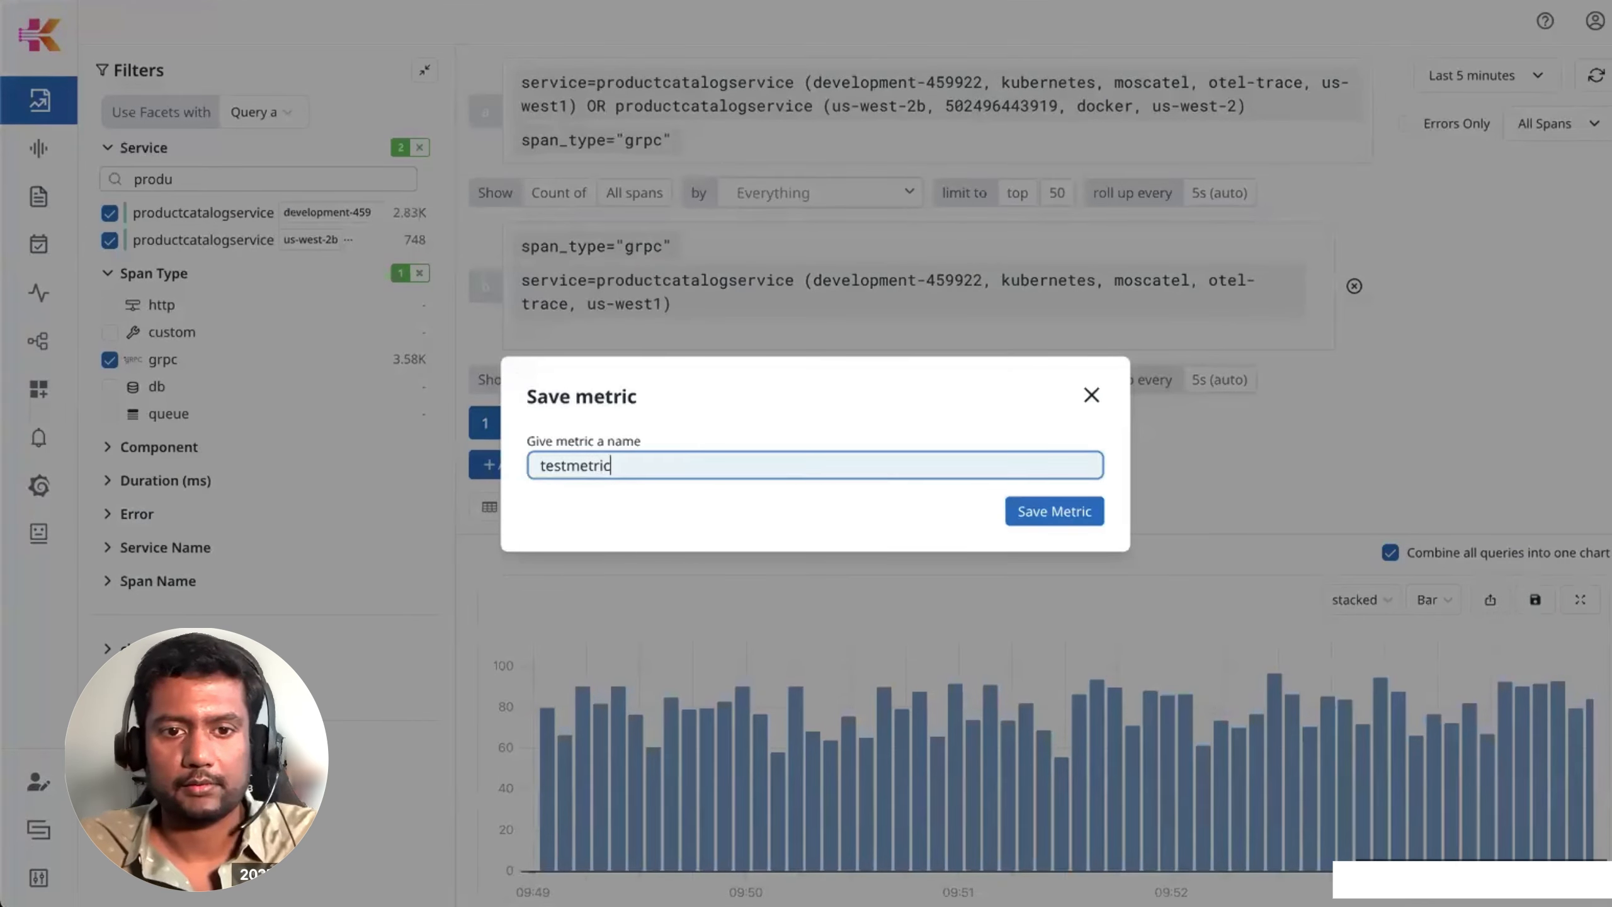
text(tric)
click(1035, 522)
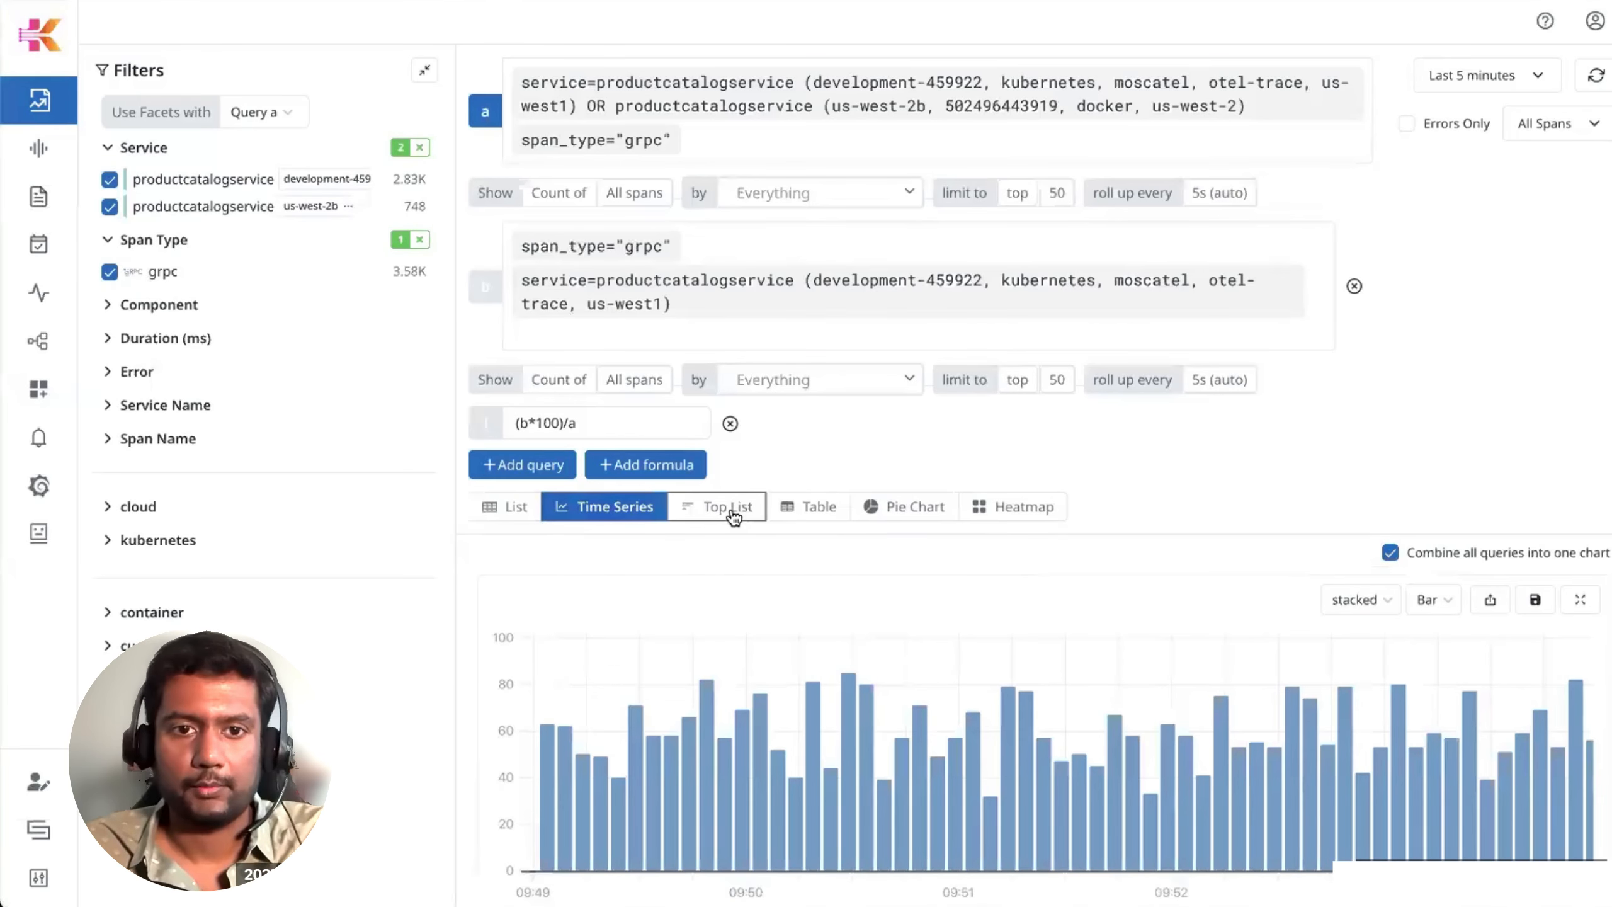
Step: Show query a as a top list grouped by span_name
click(733, 518)
click(819, 192)
text(span)
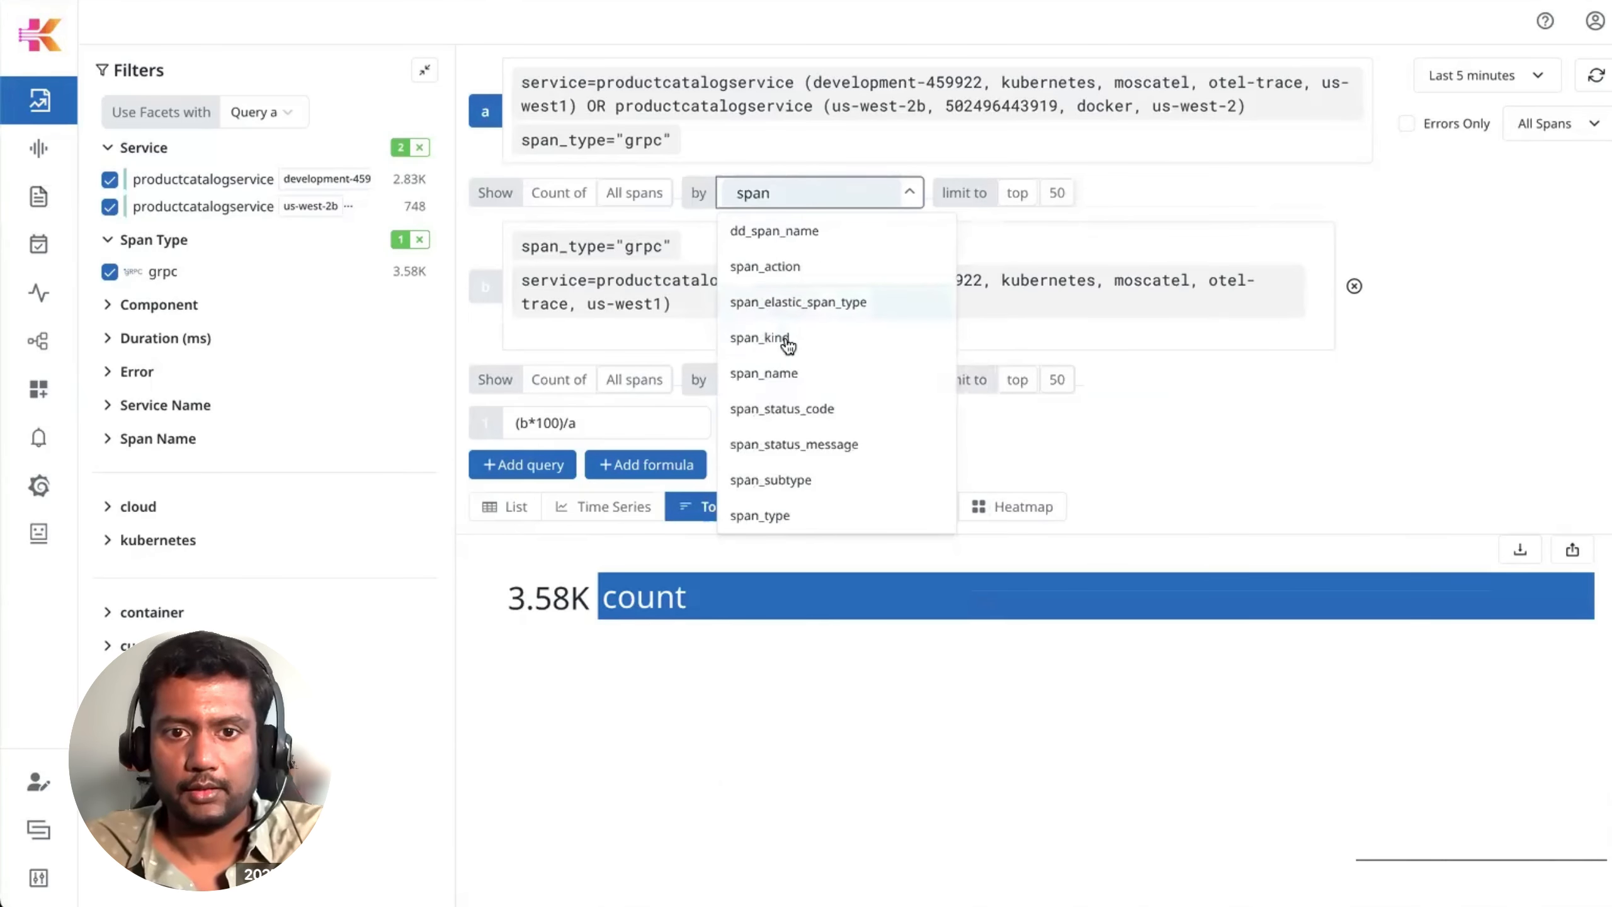
click(788, 372)
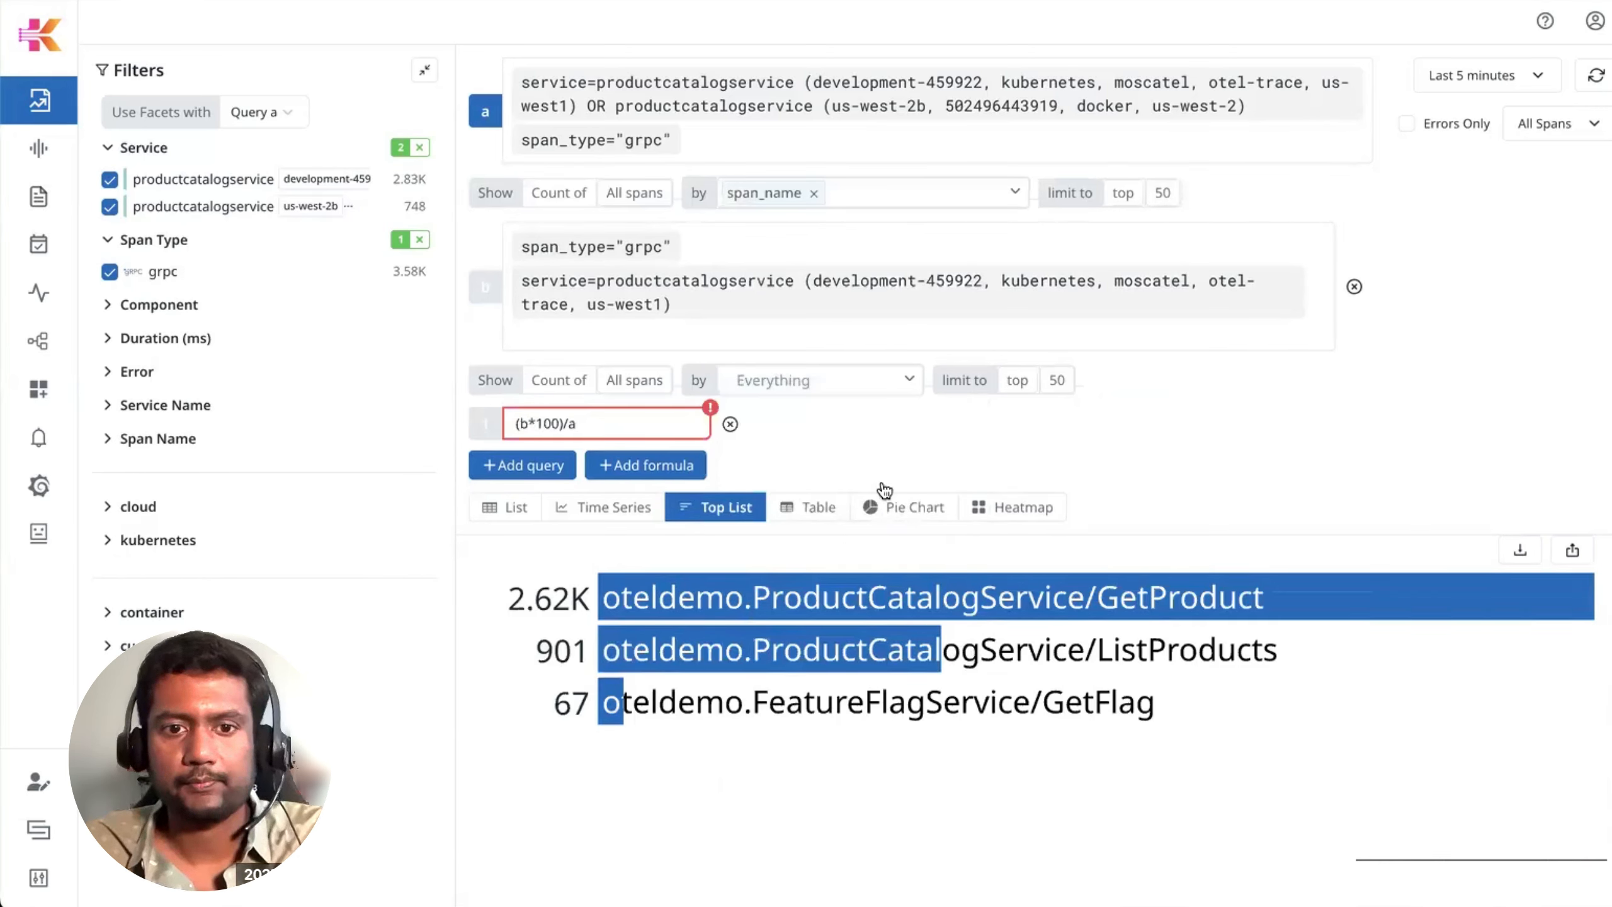
Step: View the span_name counts as a table and a pie chart, and download the data from the table view
click(816, 516)
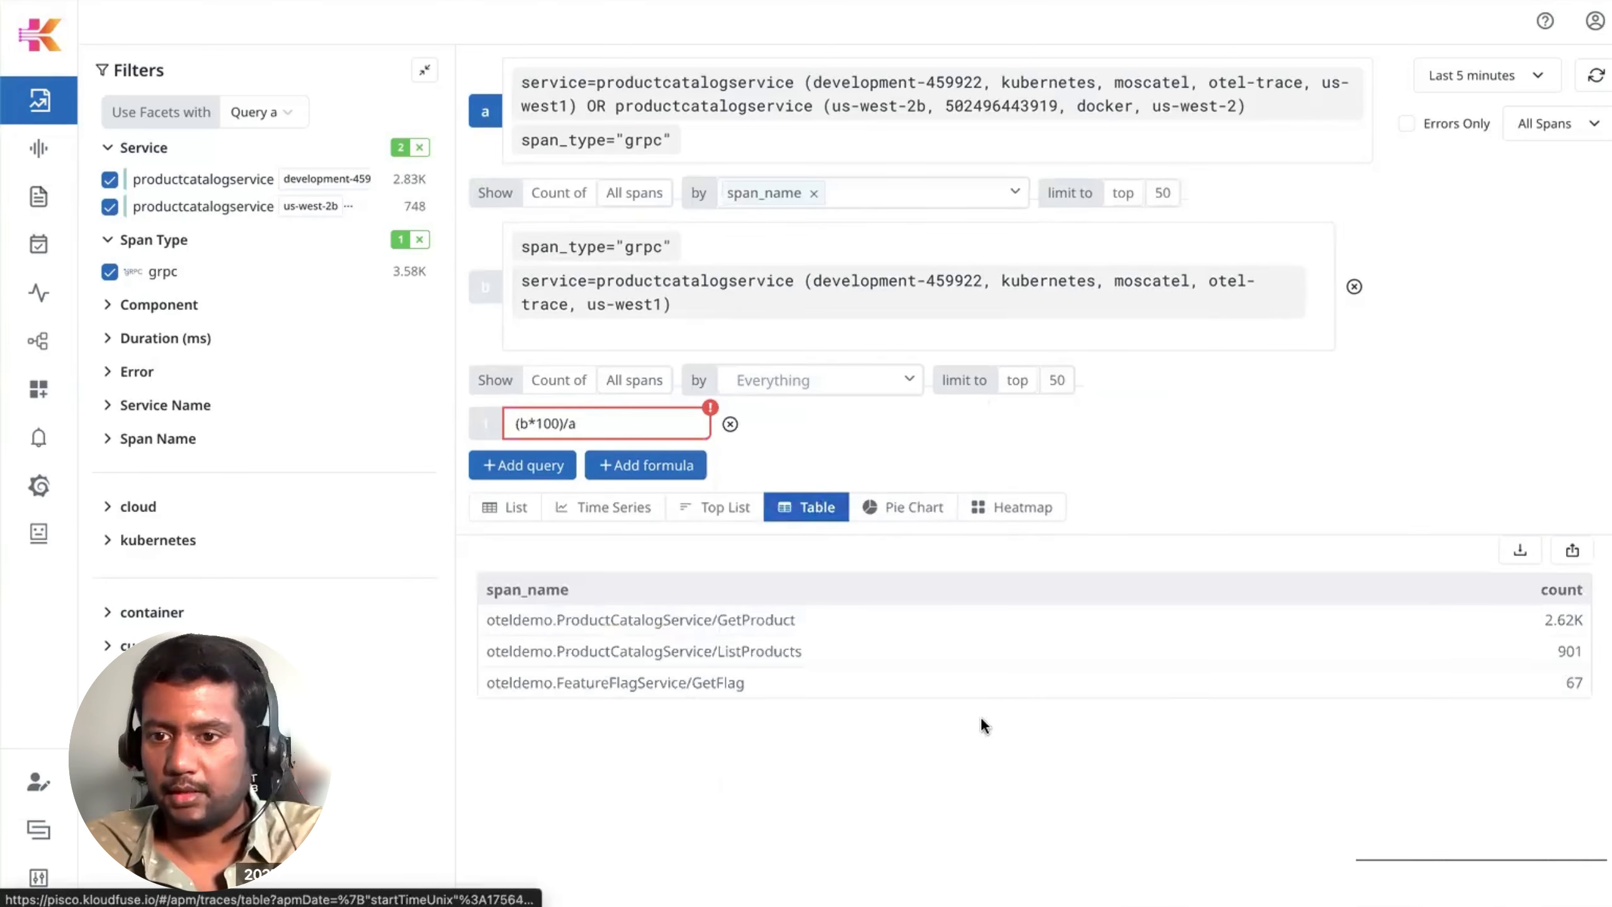
click(905, 509)
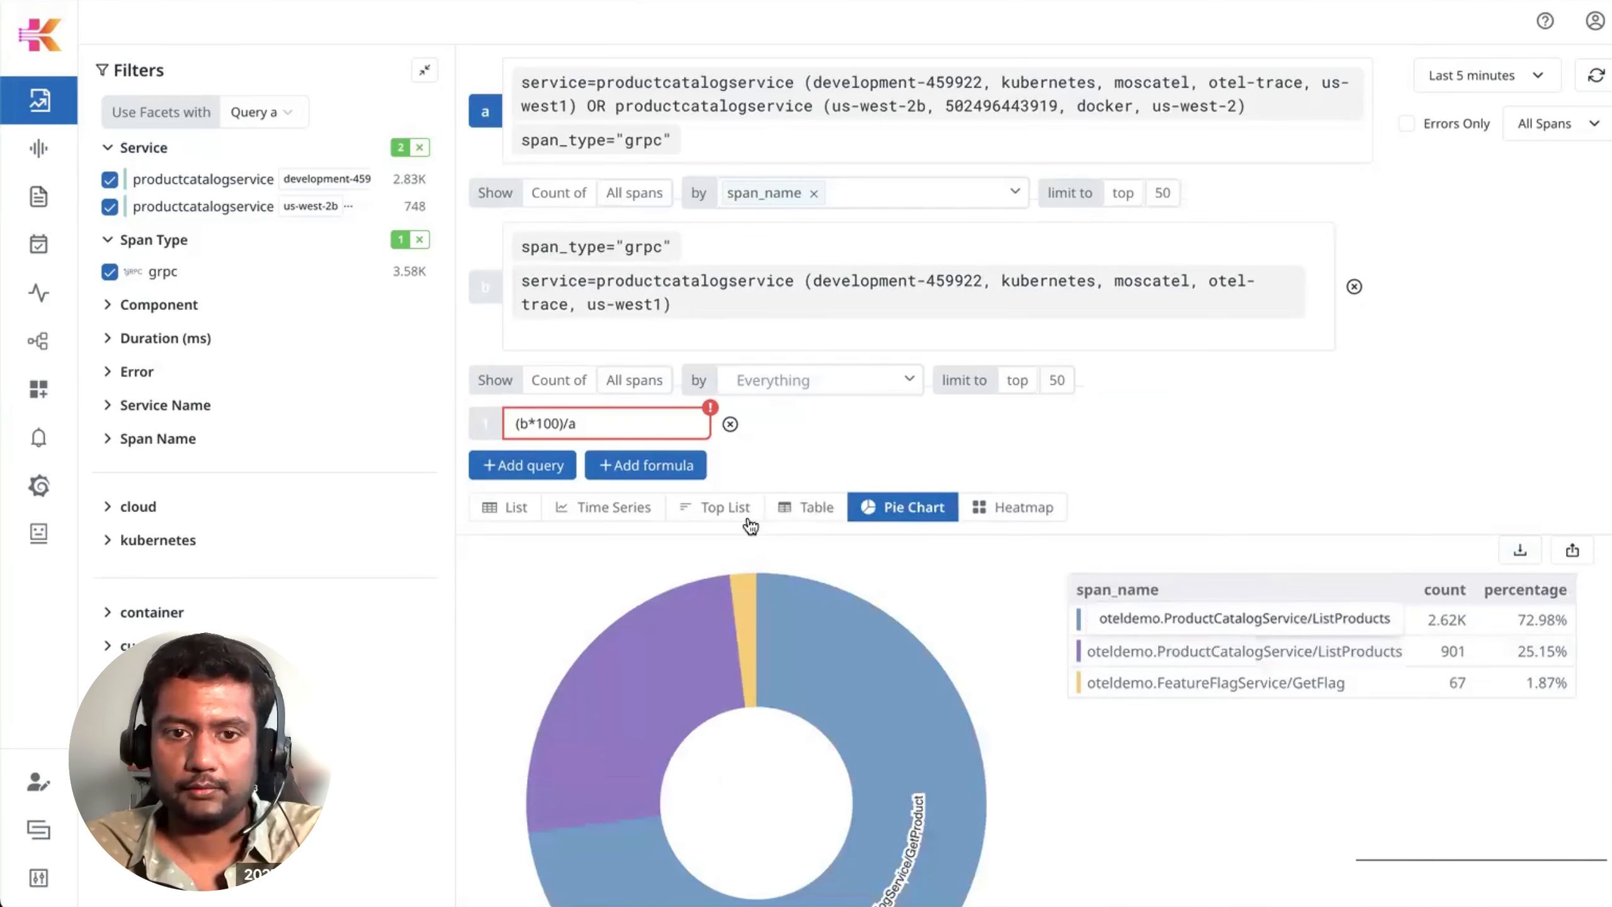
click(816, 508)
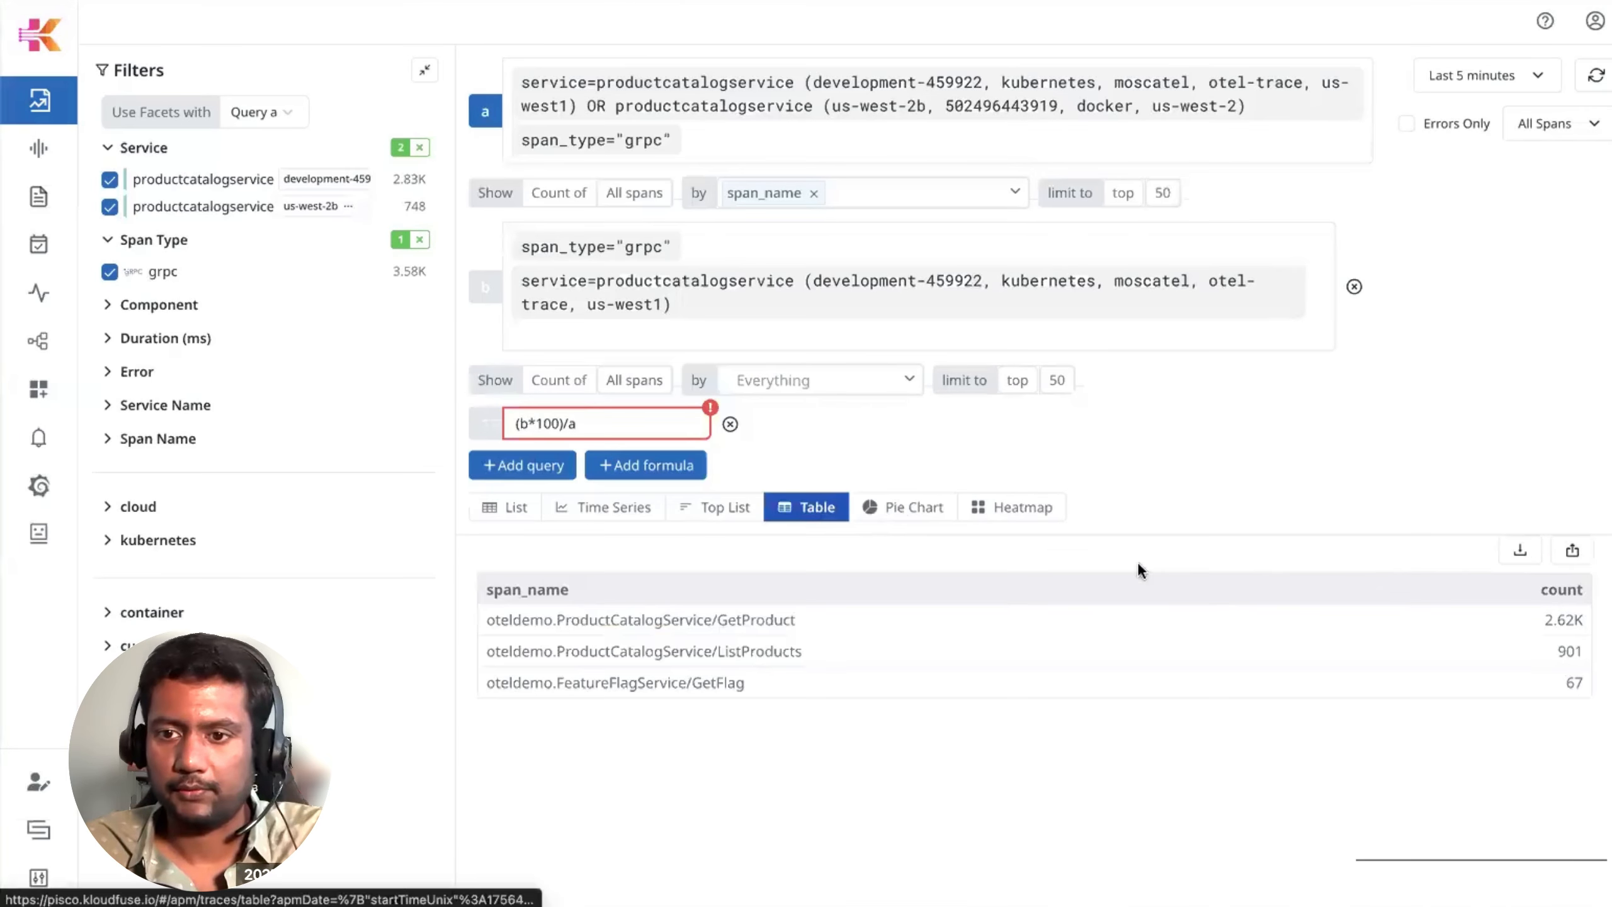
click(1520, 551)
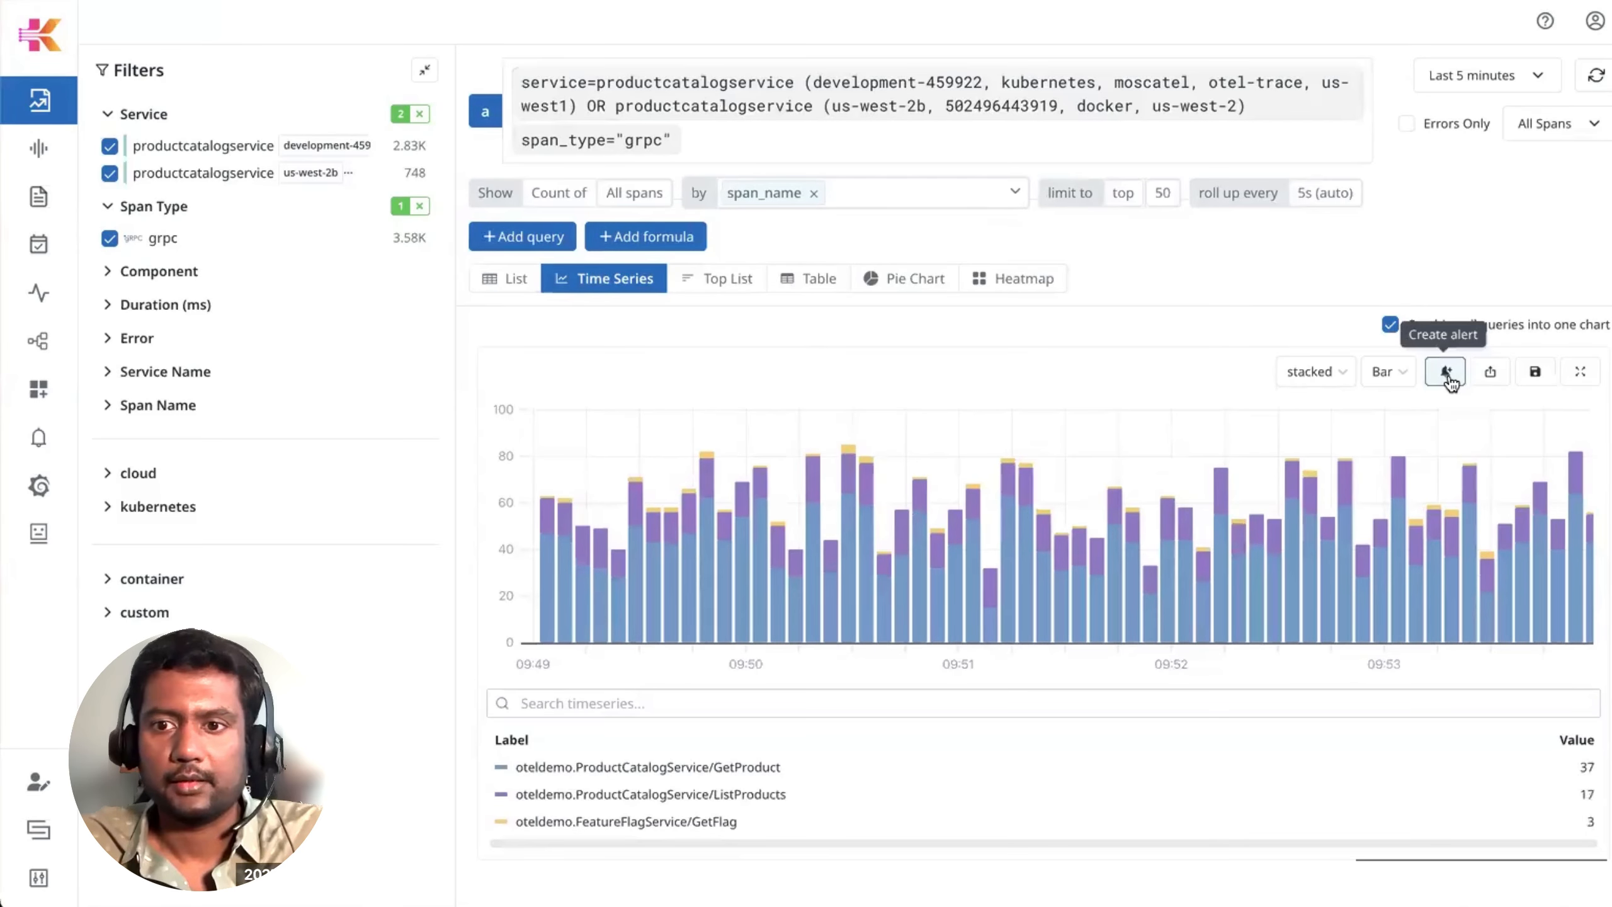
Step: Open a new trace alert from the span_name time series and review its metrics, span filter, condition and details sections
click(1447, 372)
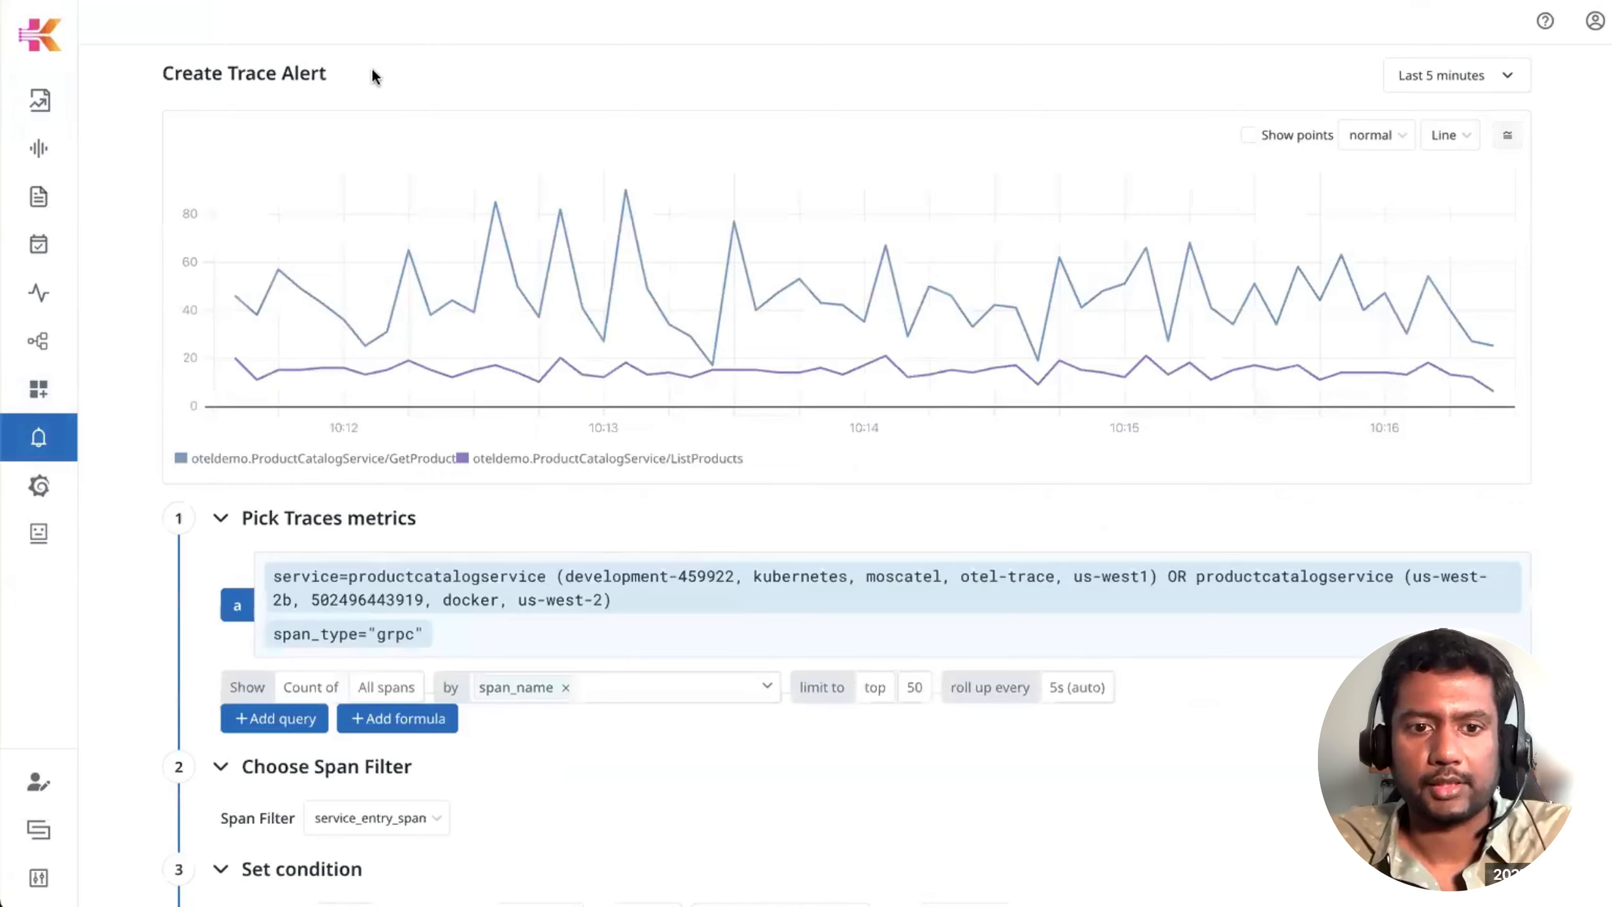
scroll(597, 472, down, 5)
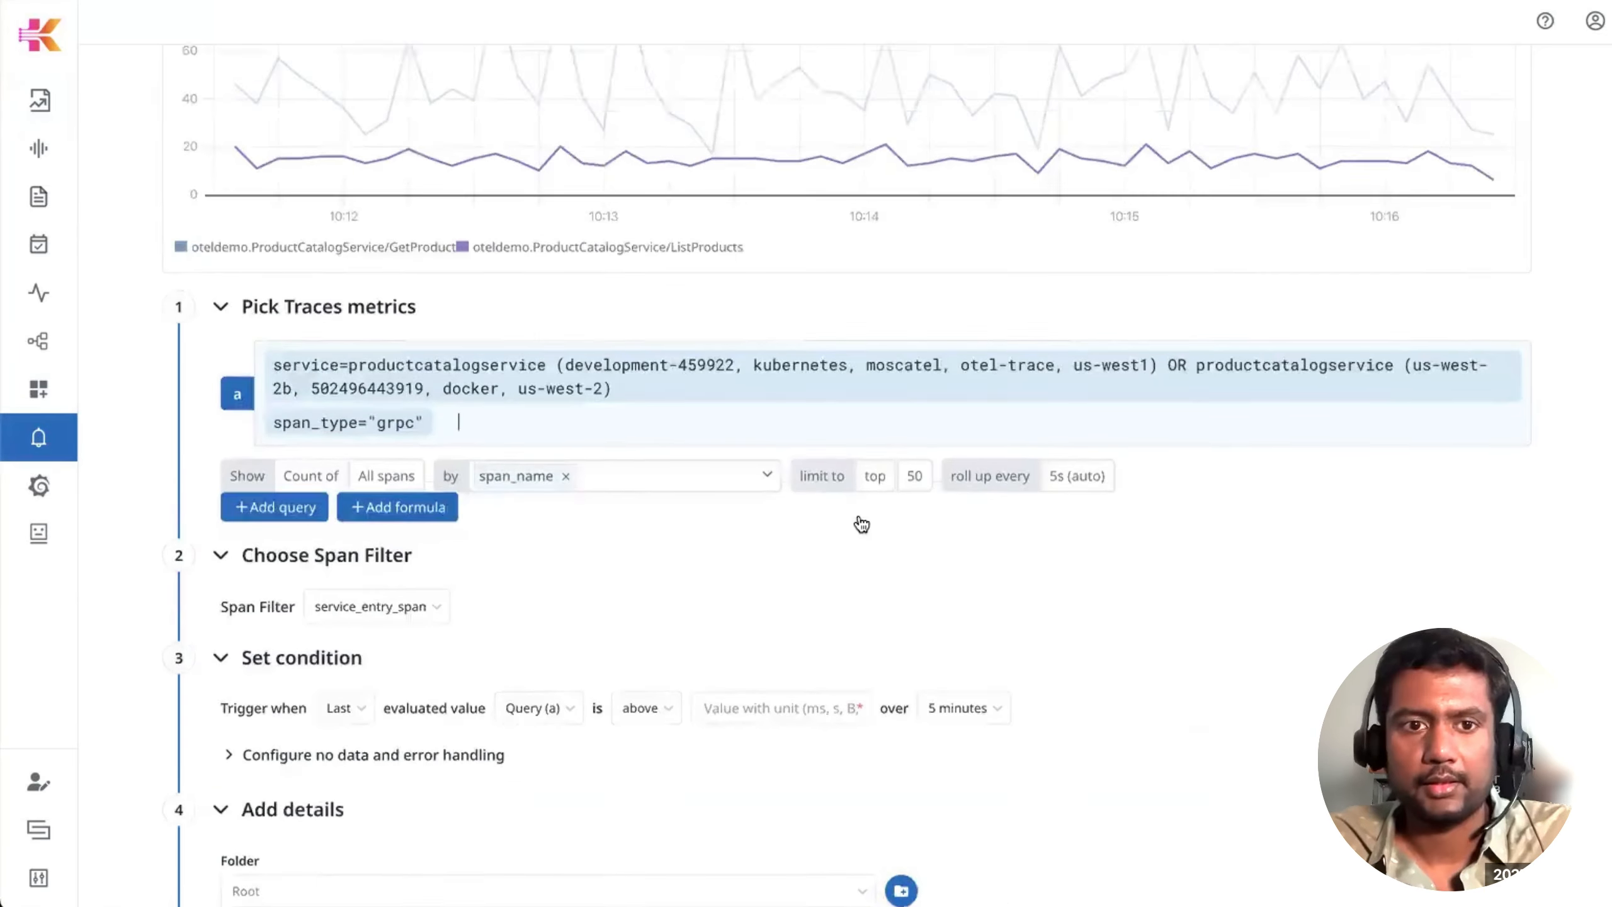
scroll(655, 562, down, 12)
scroll(655, 562, up, 15)
scroll(708, 623, down, 8)
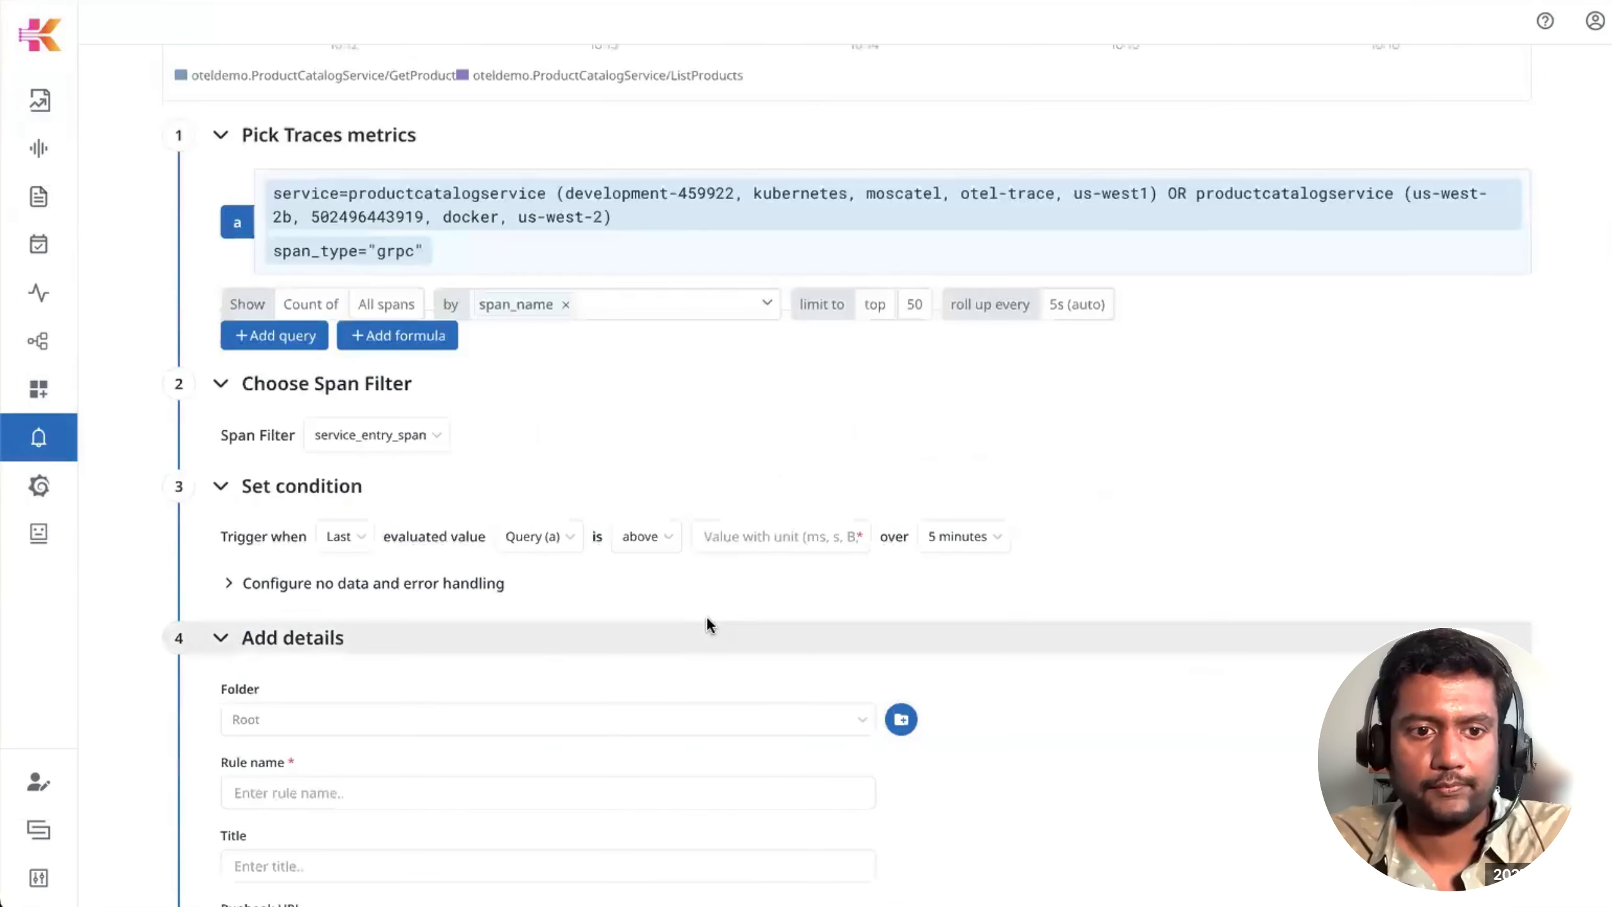
scroll(810, 724, down, 10)
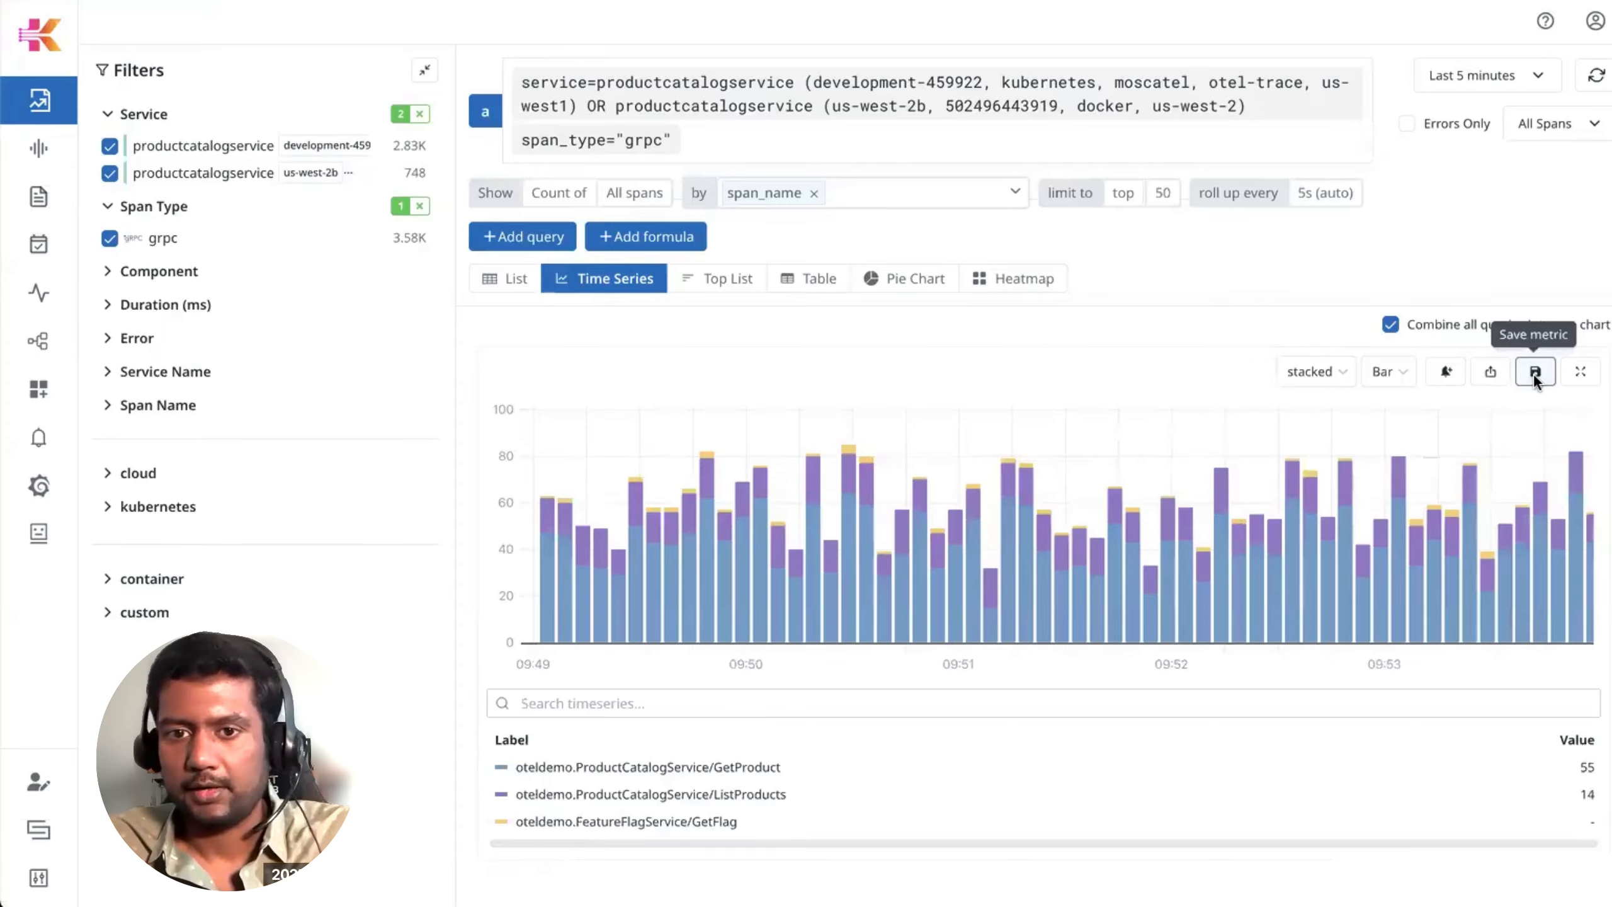
Step: Save the span_name time series as a metric named productcatalogservicemetric
click(1534, 372)
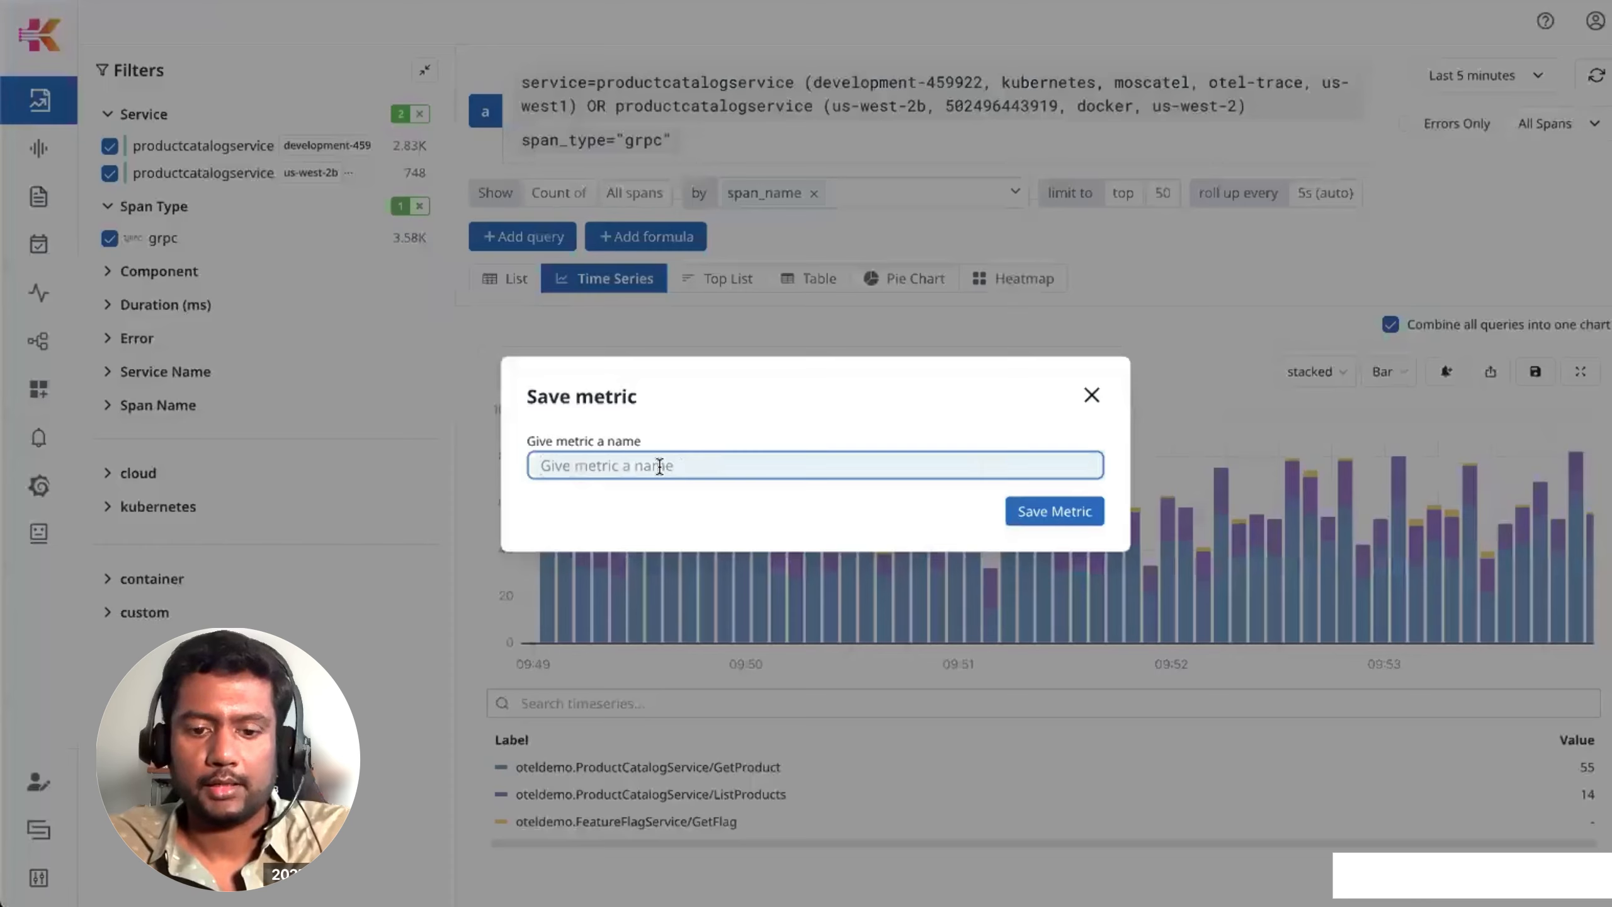
text(productcatalogservicemetric)
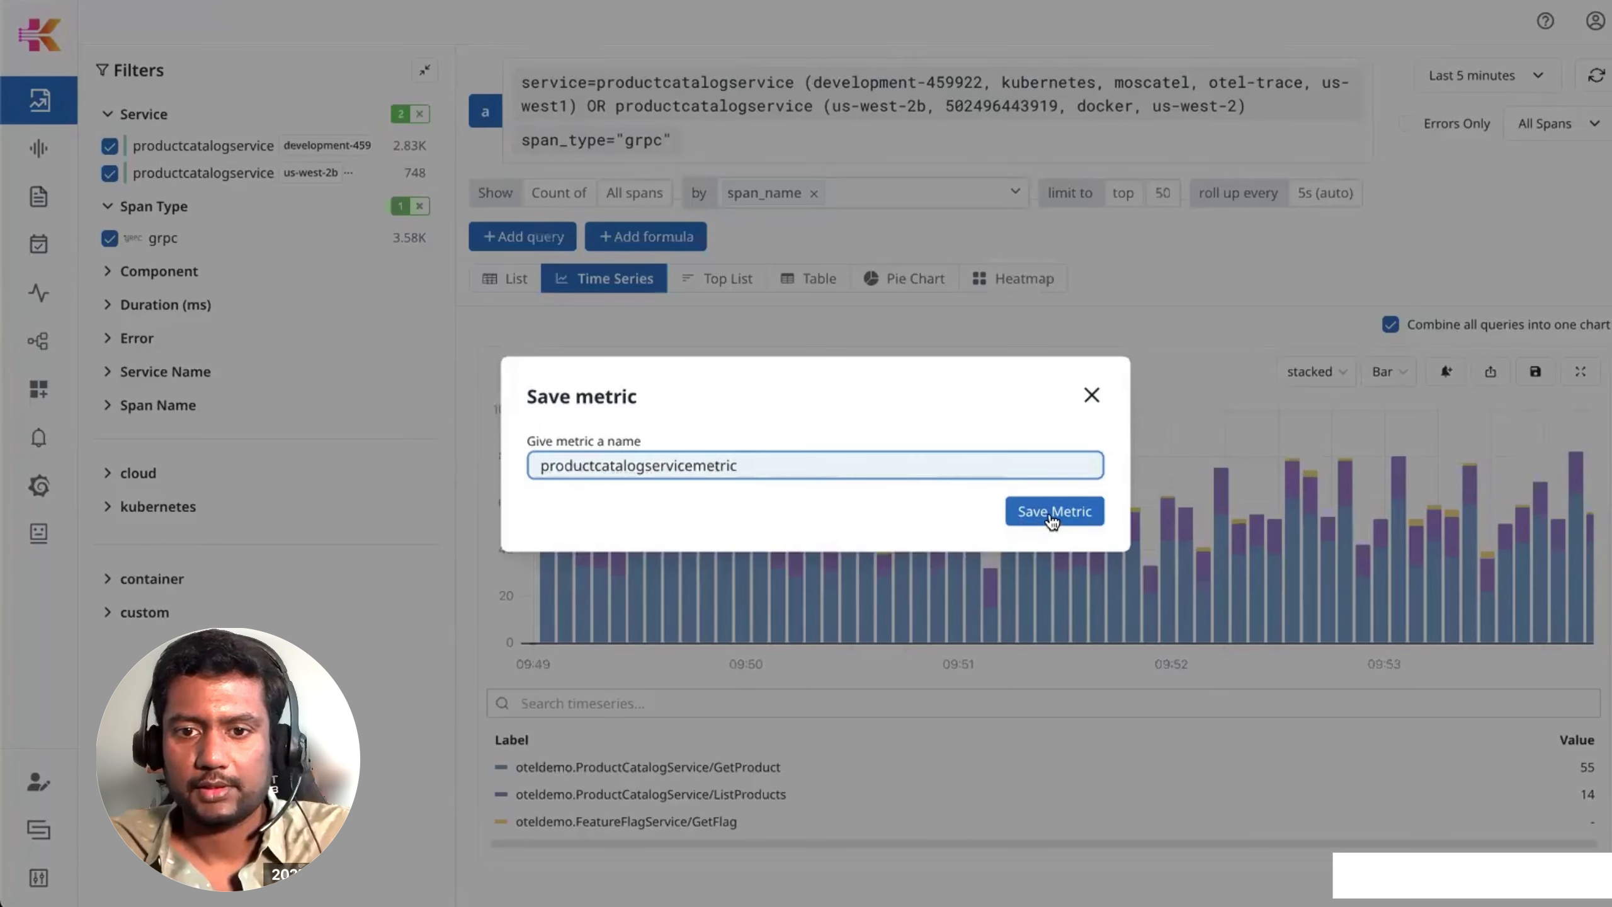
click(1053, 521)
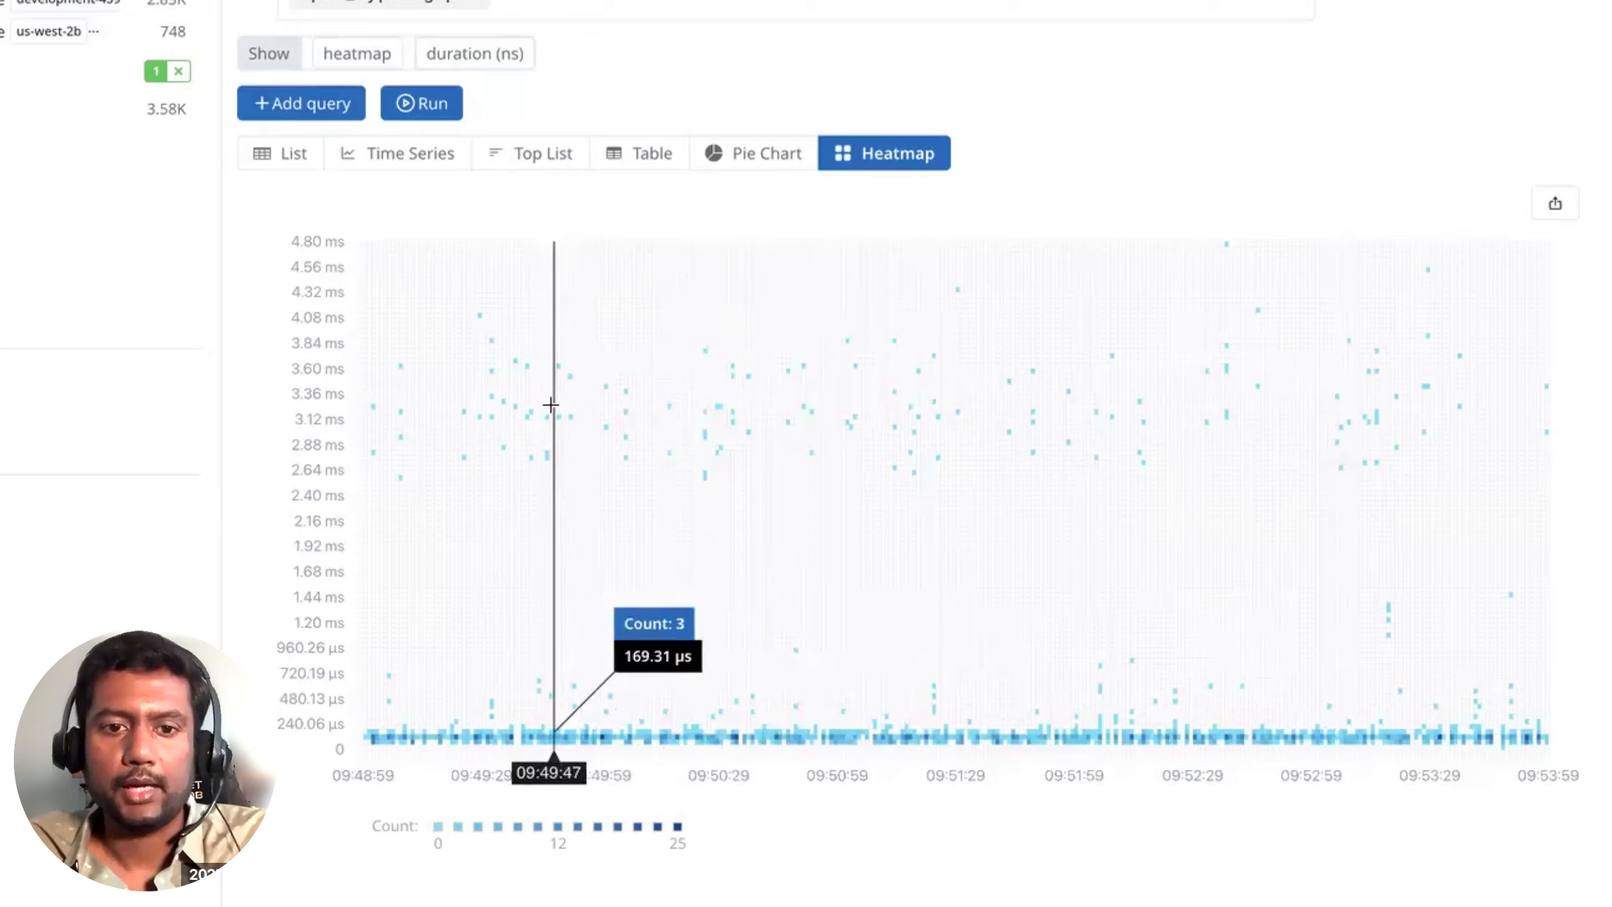
Step: Select the heatmap spans of about 2–4 ms between 09:49:23 and 09:53:43, analyze them with K-Lens and examine the attribute comparison charts
drag(590, 332, 1484, 512)
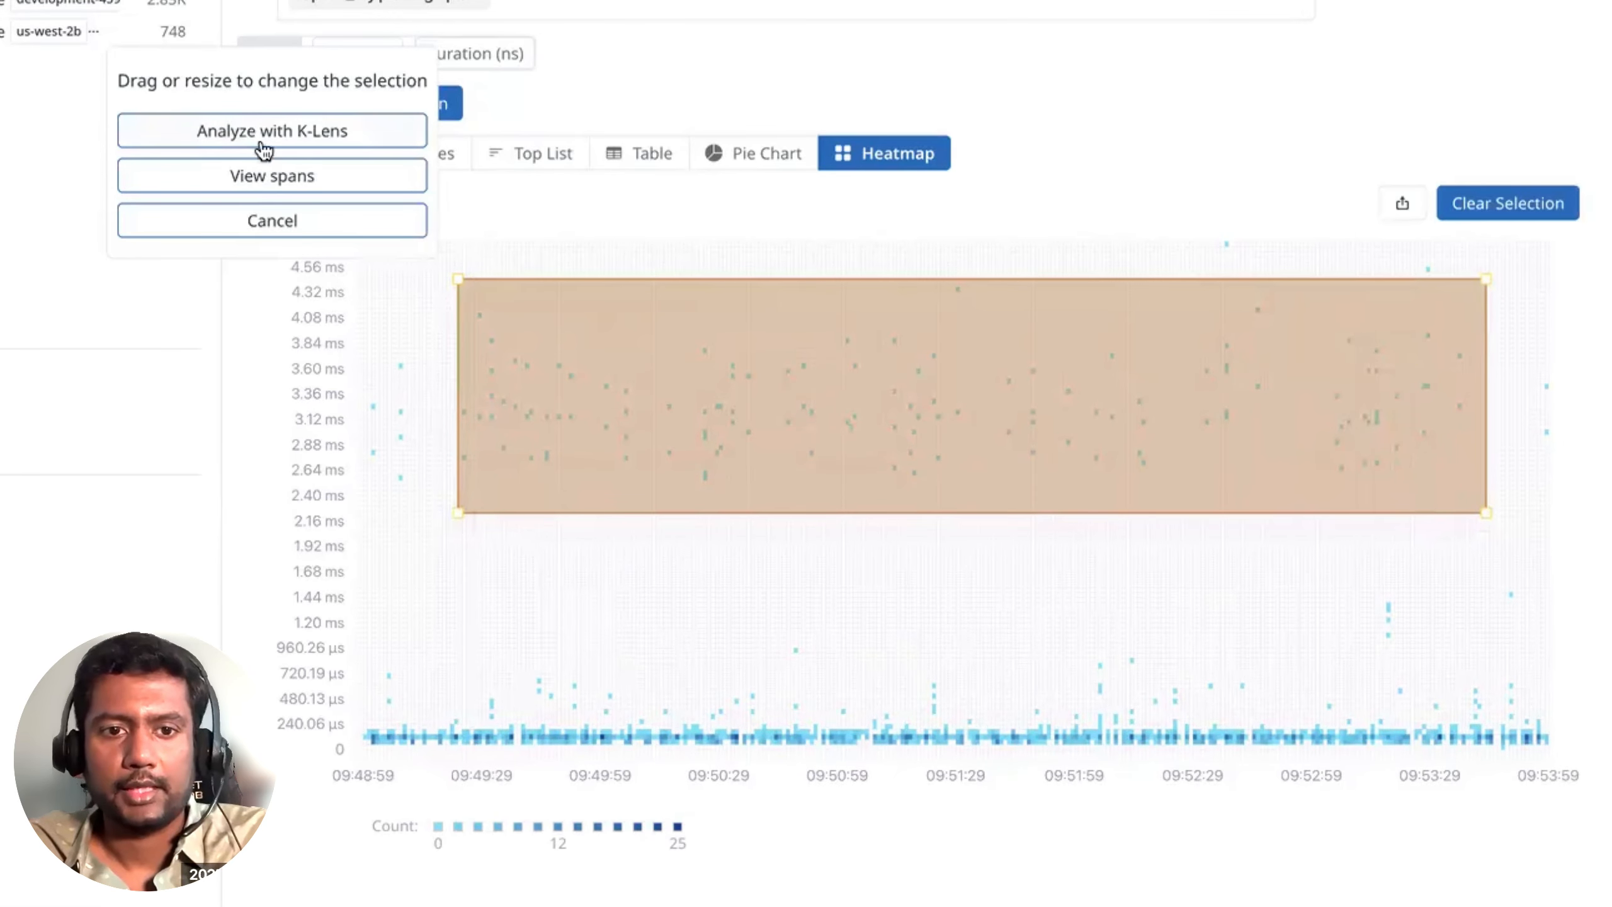
click(281, 133)
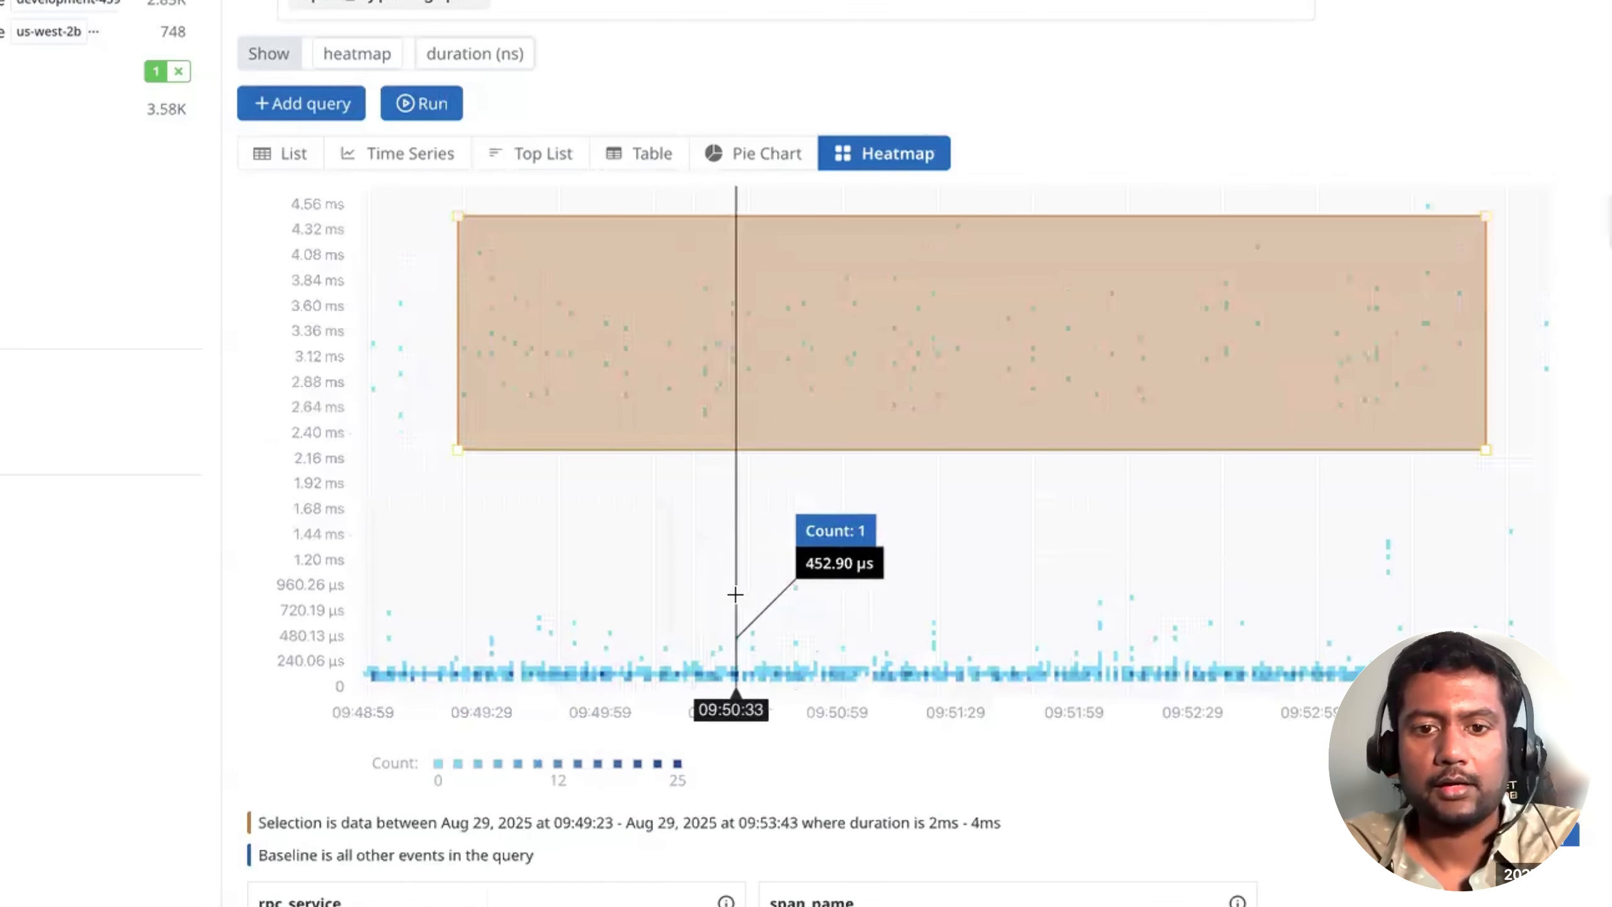
scroll(724, 594, down, 5)
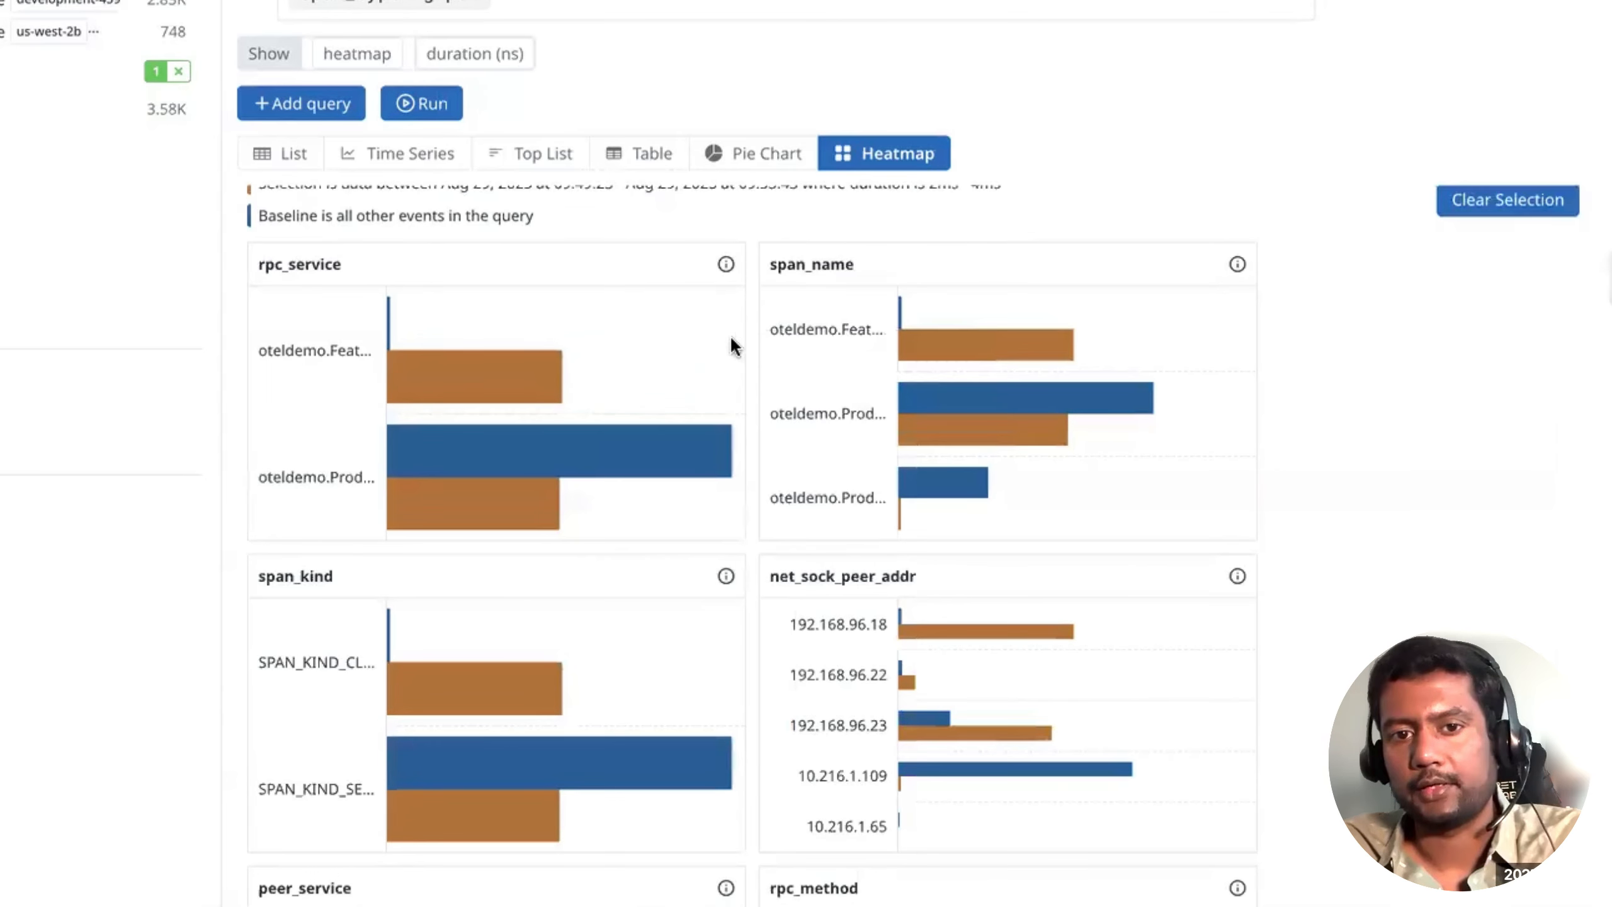
scroll(698, 396, up, 5)
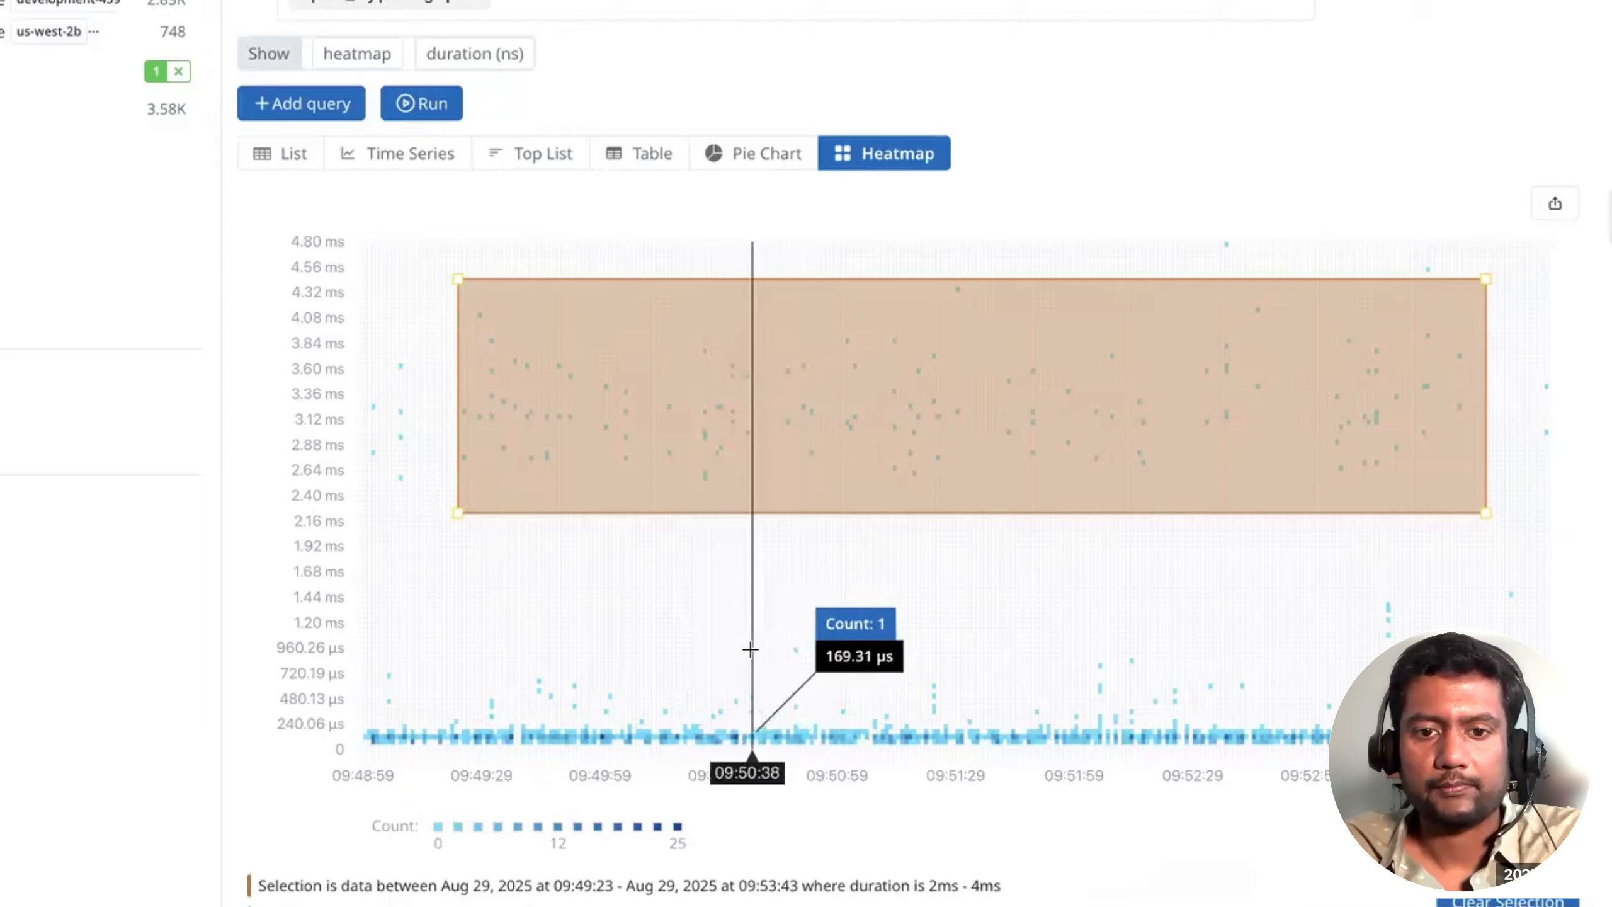
Step: Compare the baseline and selection shares in the K-Lens charts, especially rpc_service and span_name, against the selected heatmap region
scroll(749, 646, down, 3)
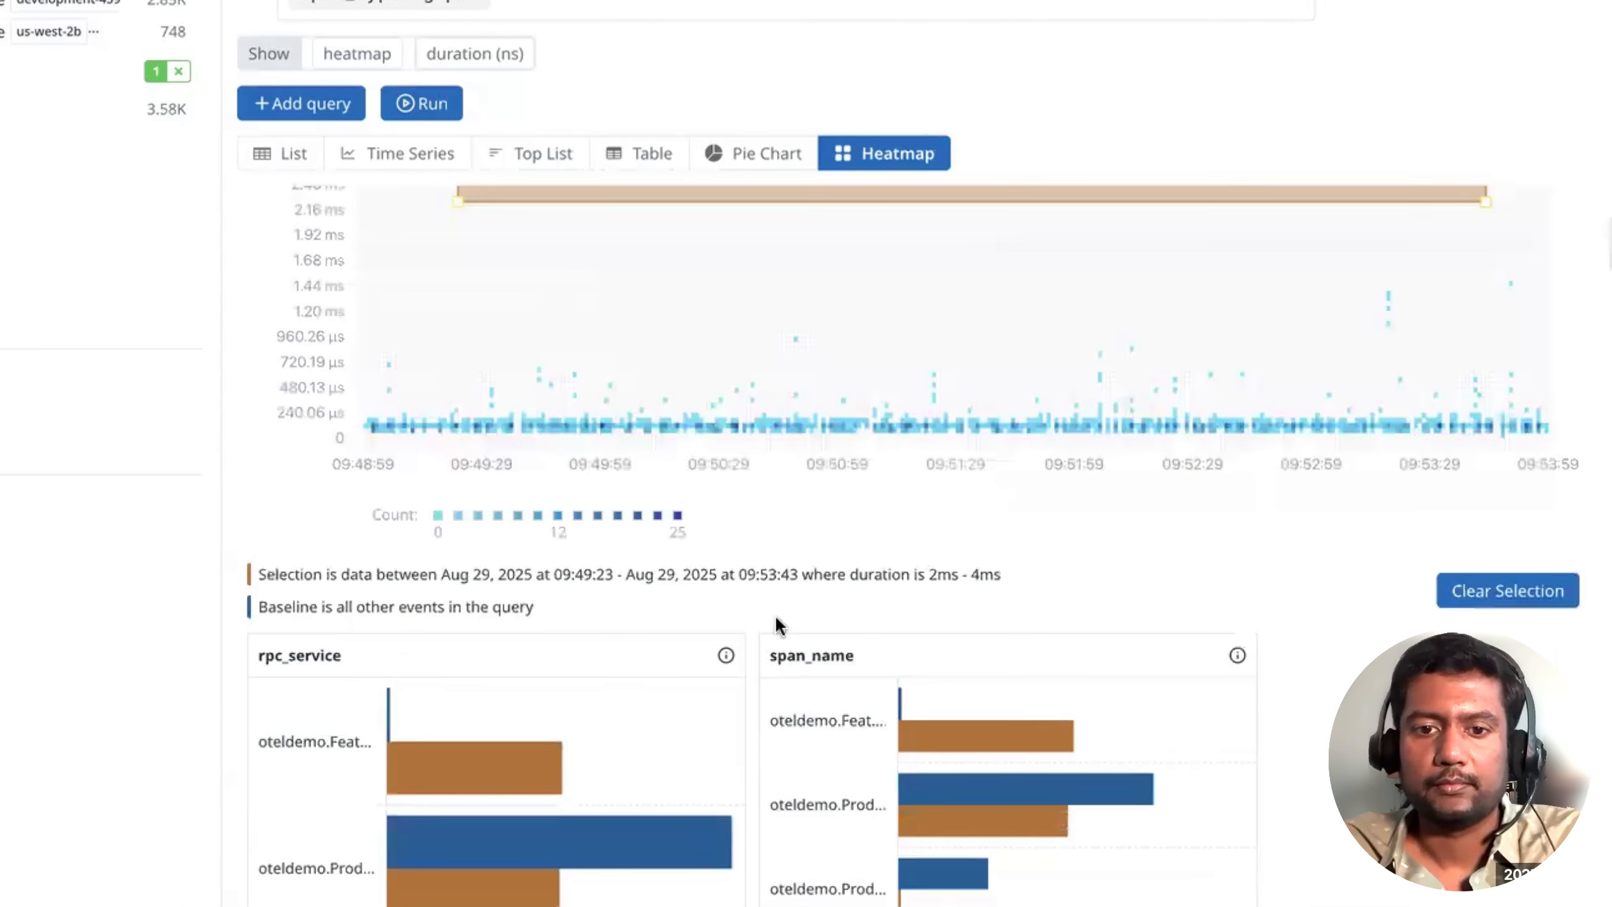
scroll(767, 659, down, 1)
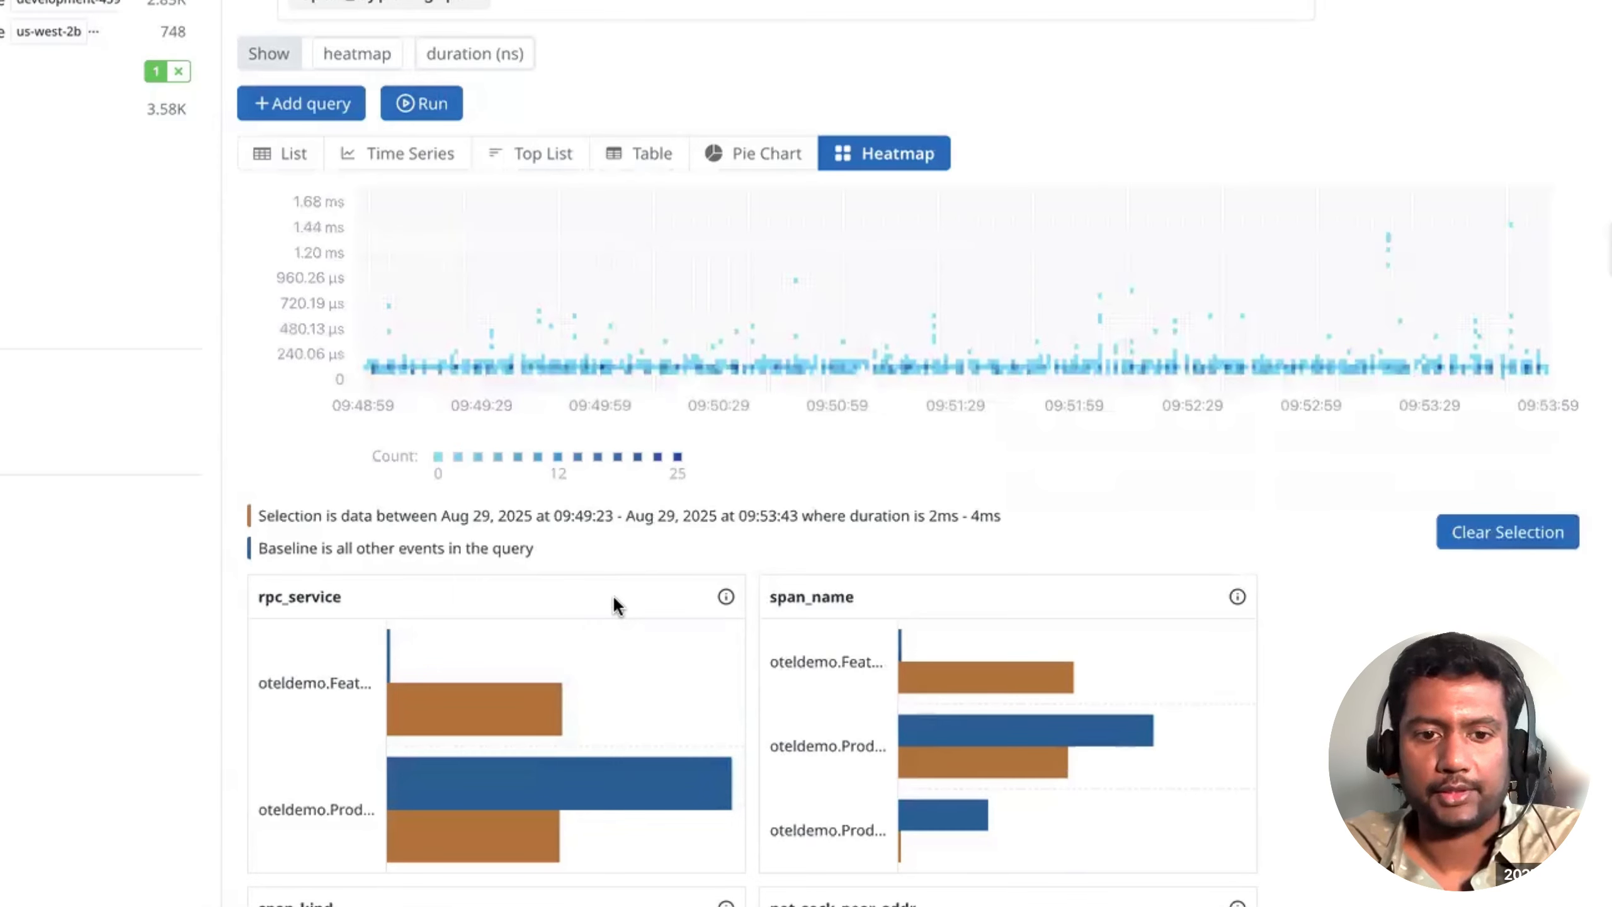
scroll(692, 556, up, 5)
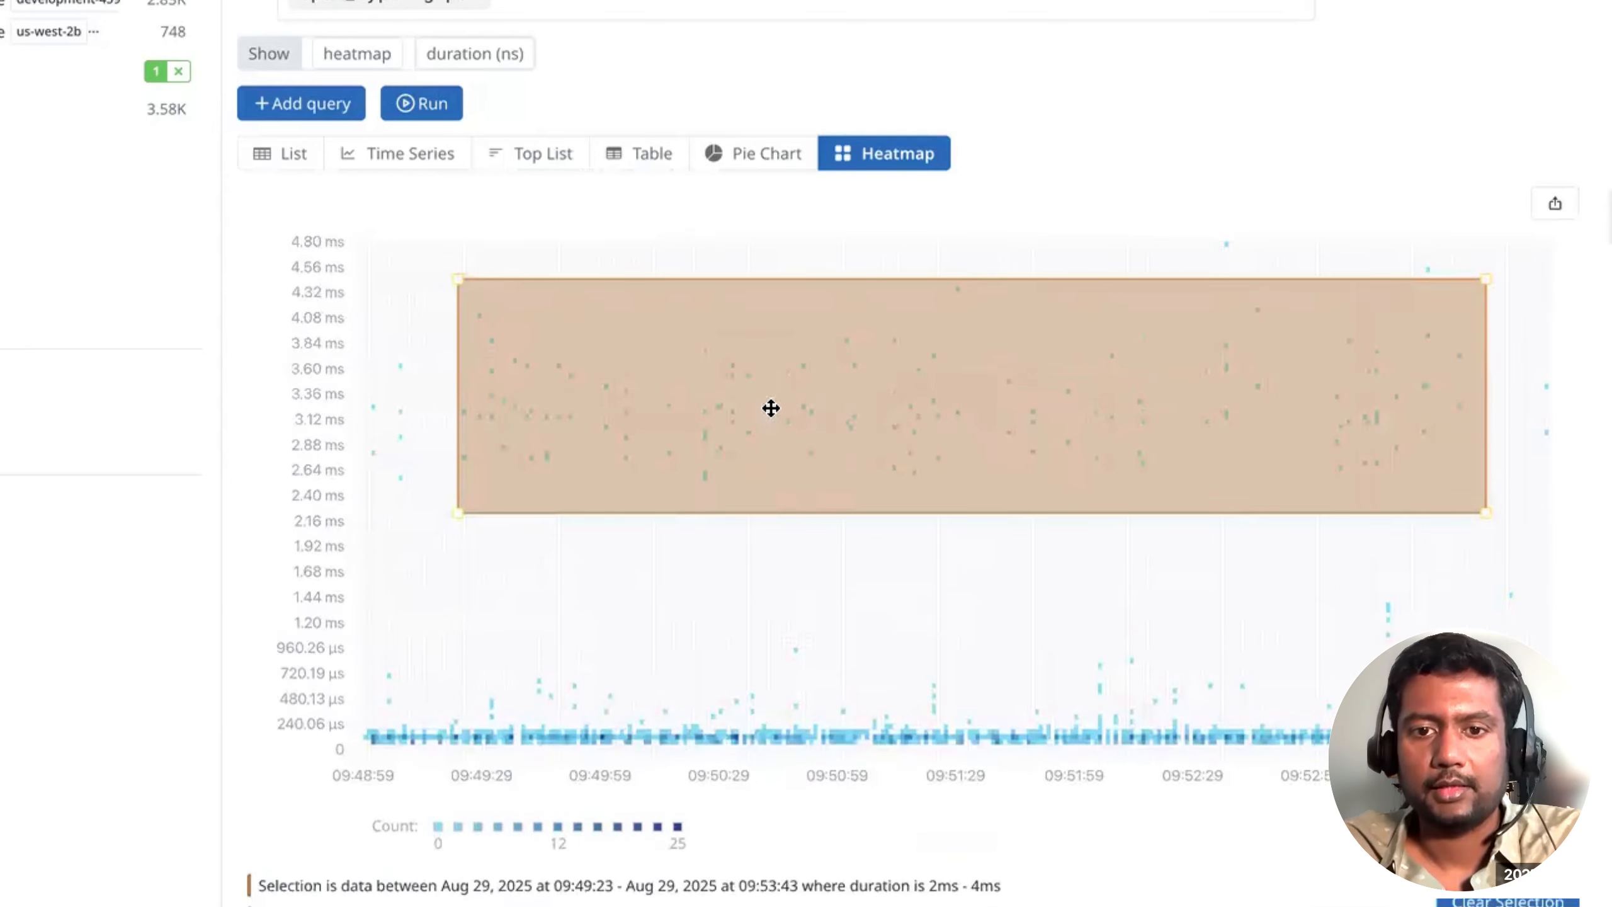
scroll(794, 581, down, 12)
scroll(742, 580, up, 7)
scroll(708, 572, down, 1)
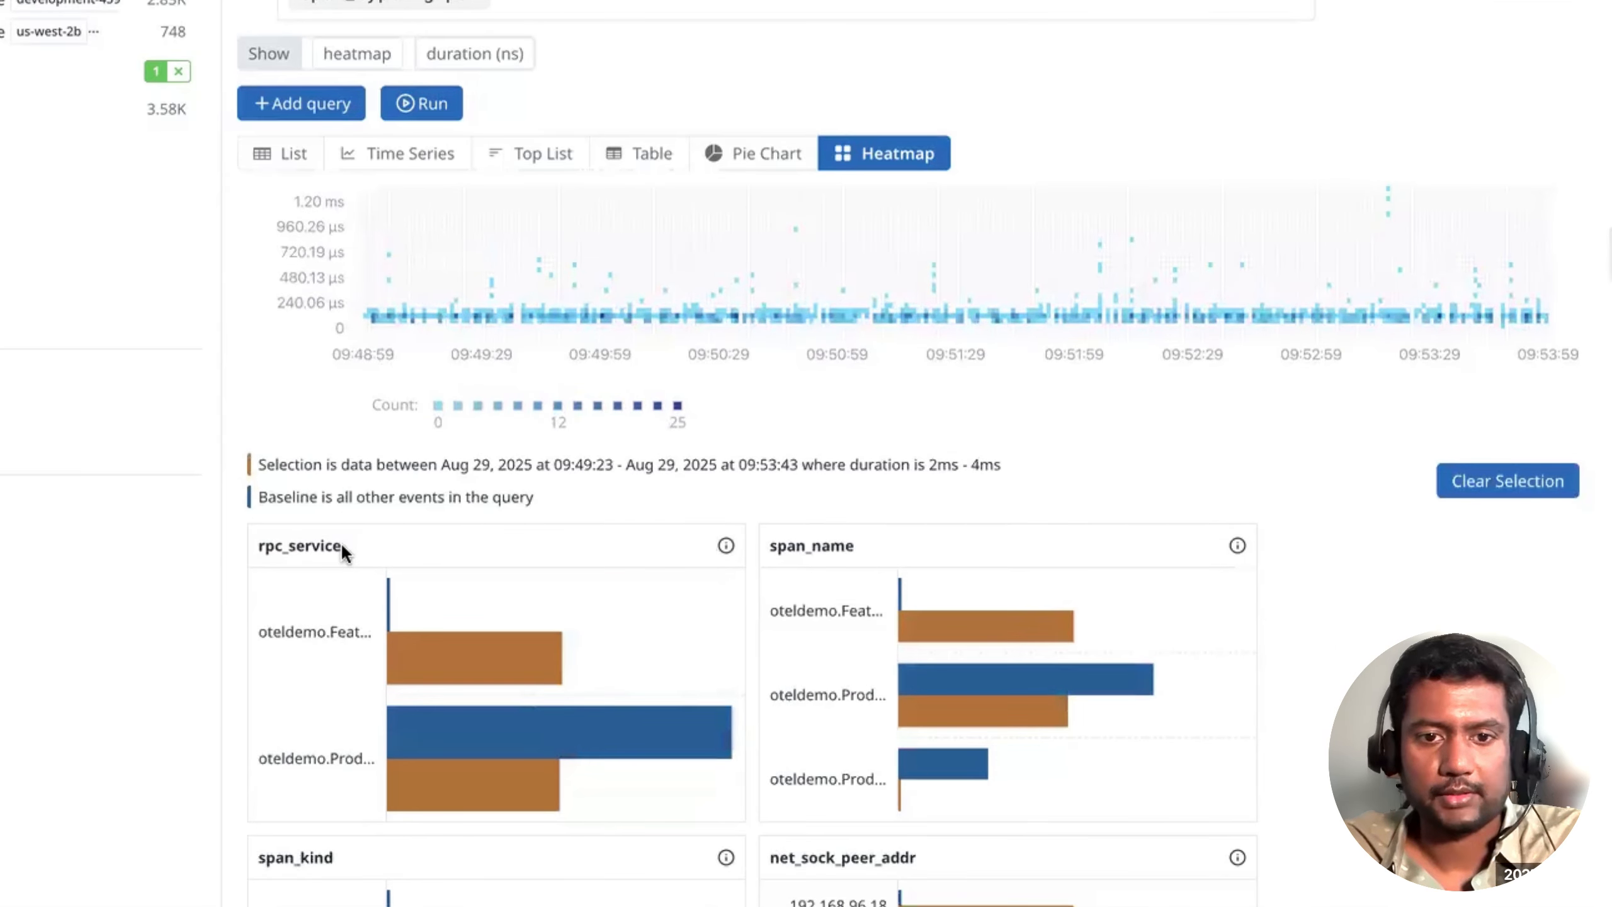
mouse_move(439, 667)
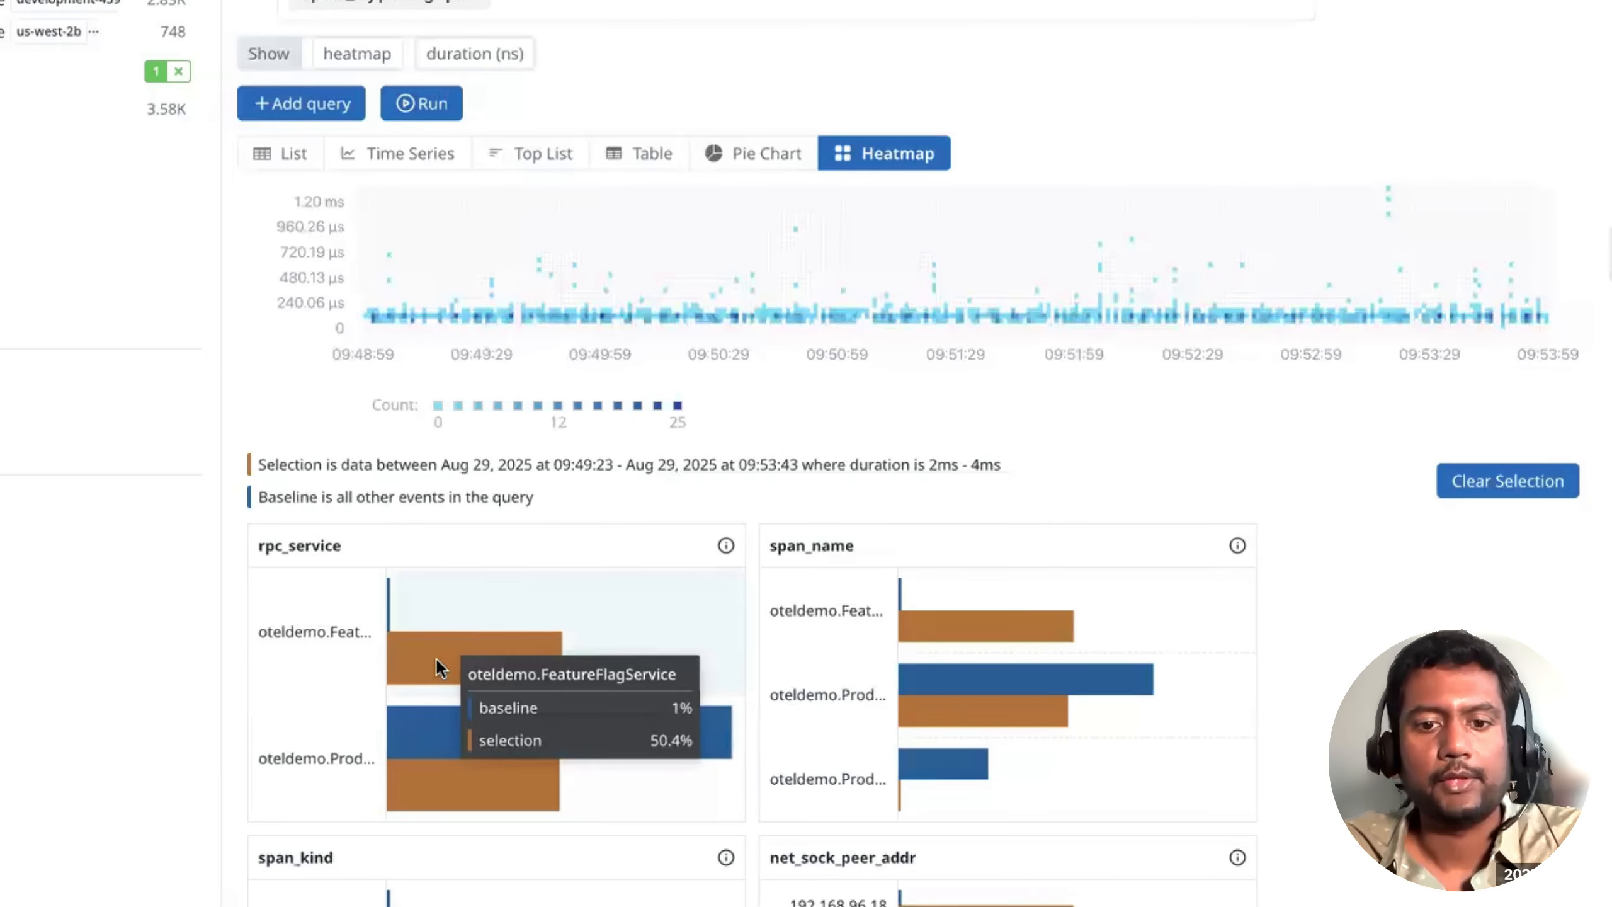
scroll(554, 561, up, 5)
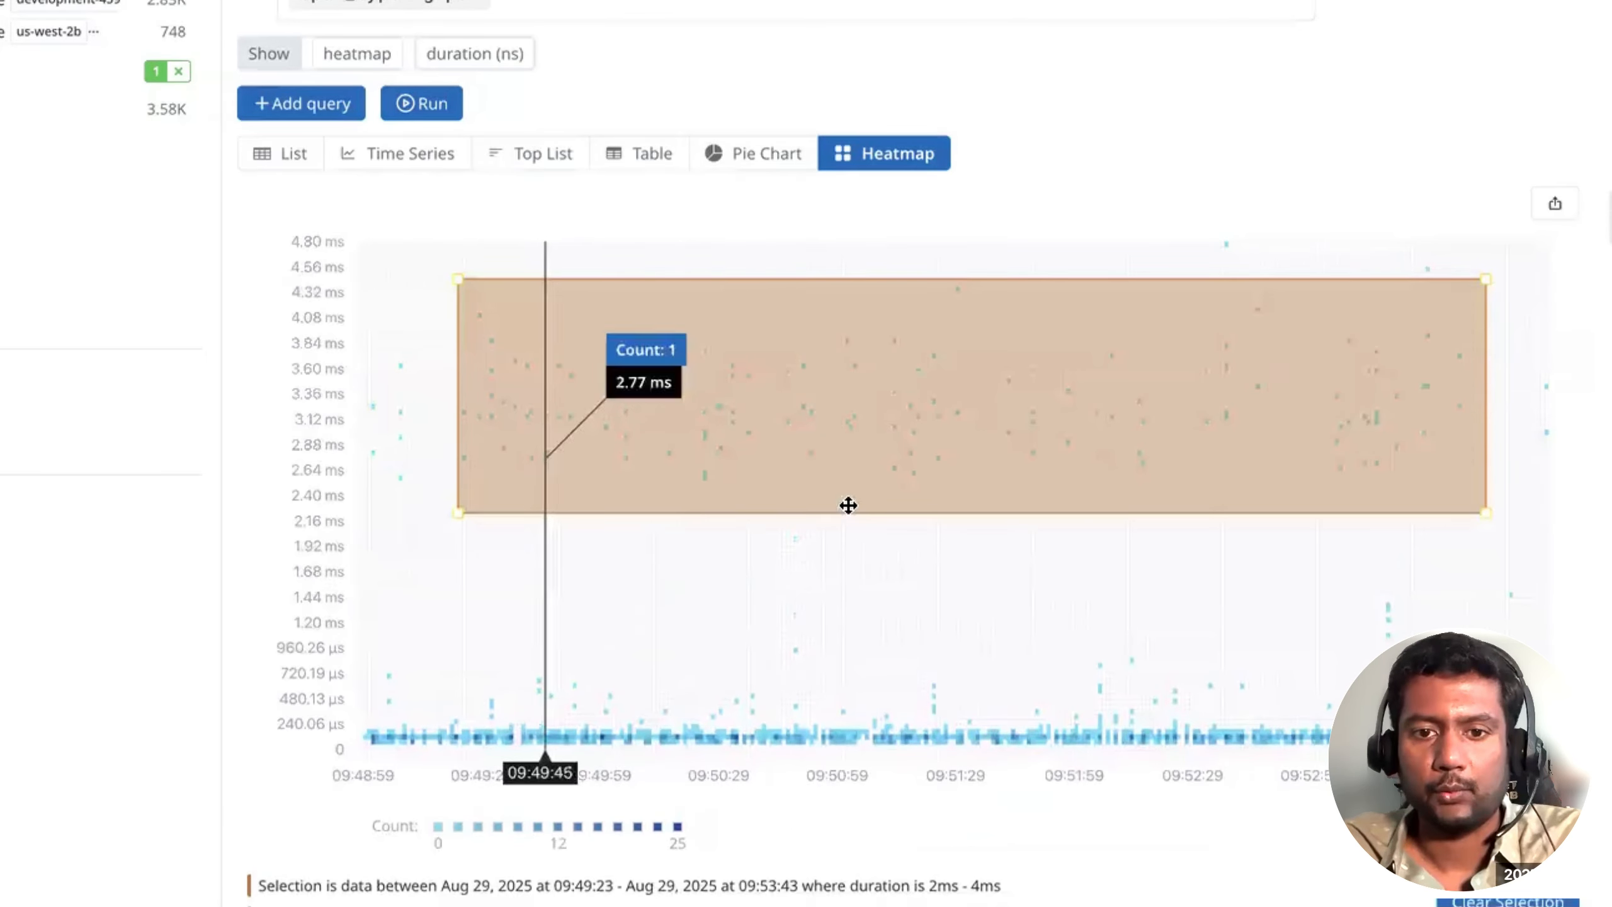
scroll(587, 470, down, 5)
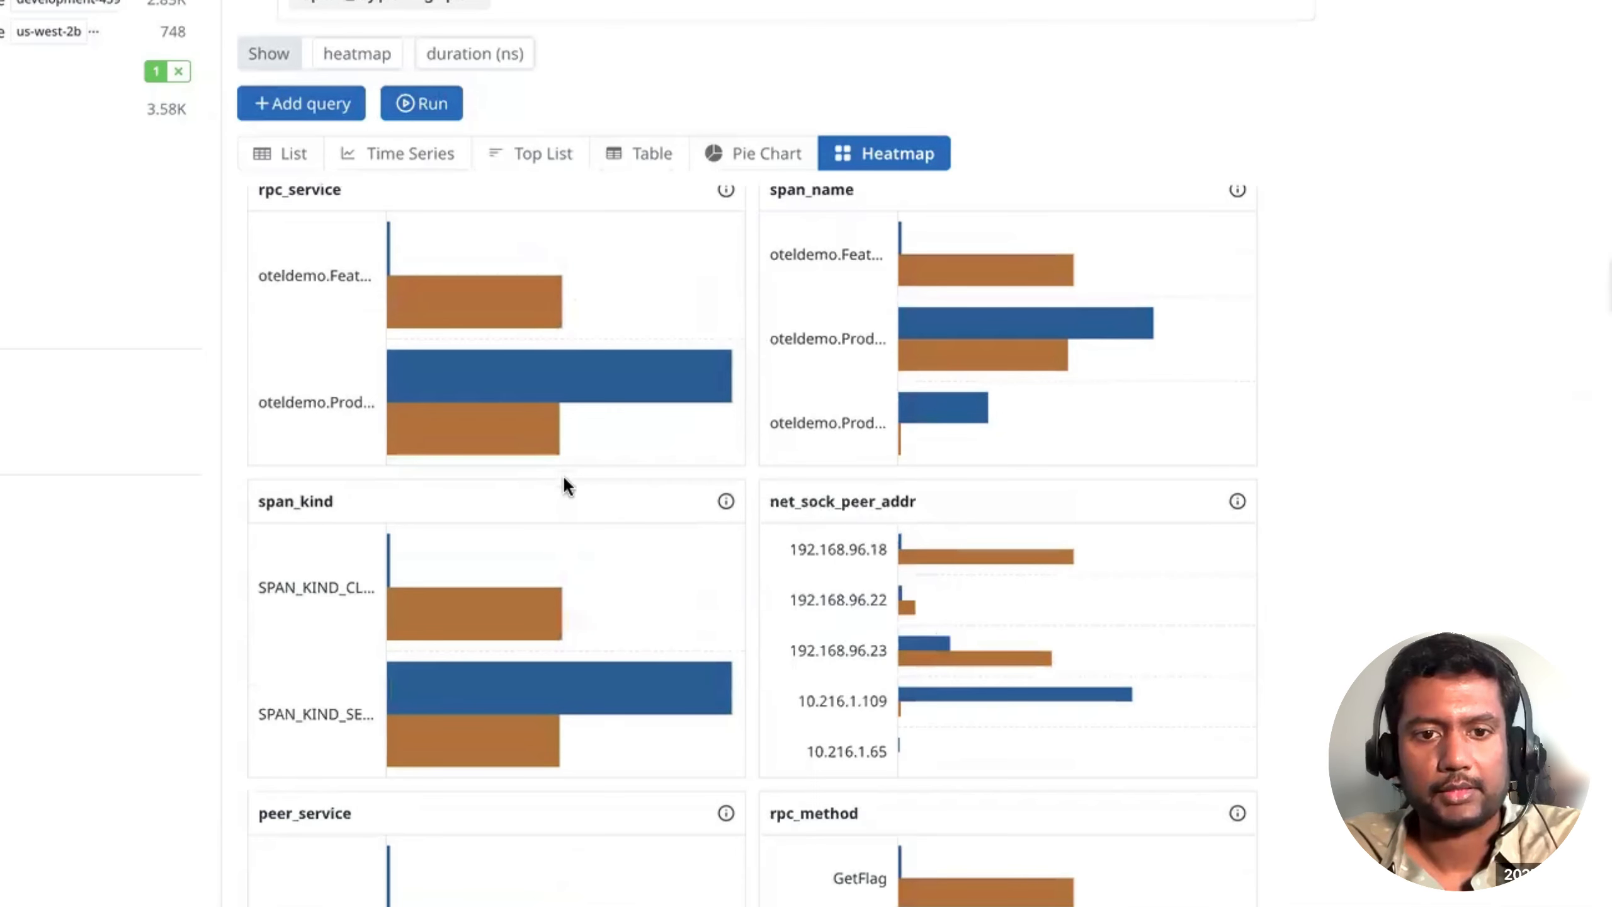
scroll(565, 486, up, 2)
mouse_move(472, 460)
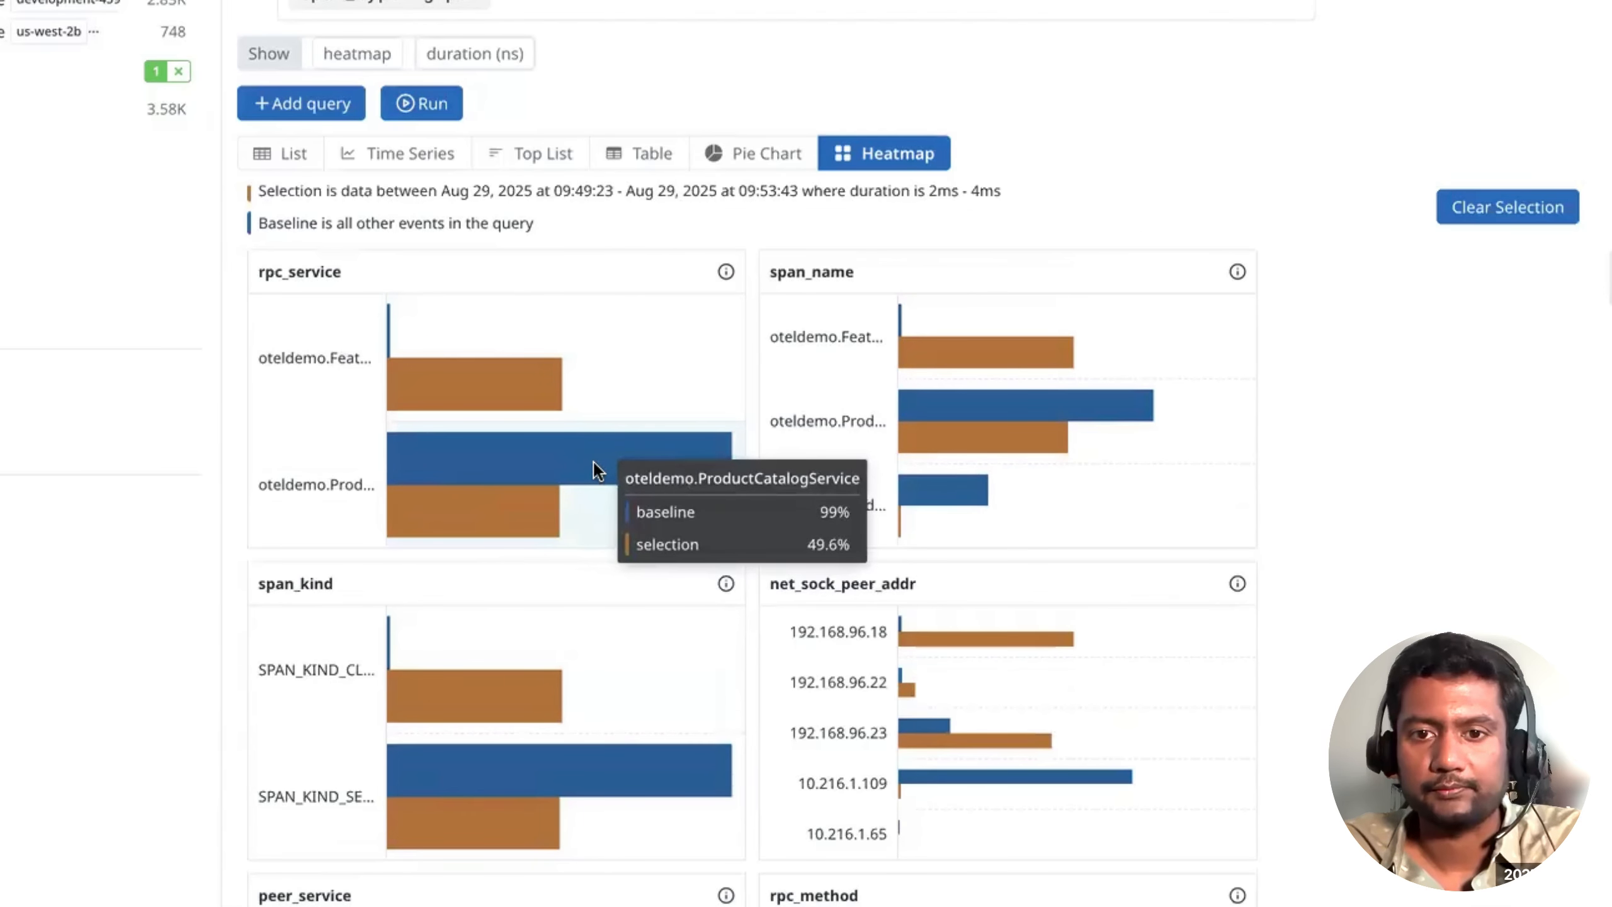
scroll(596, 470, up, 5)
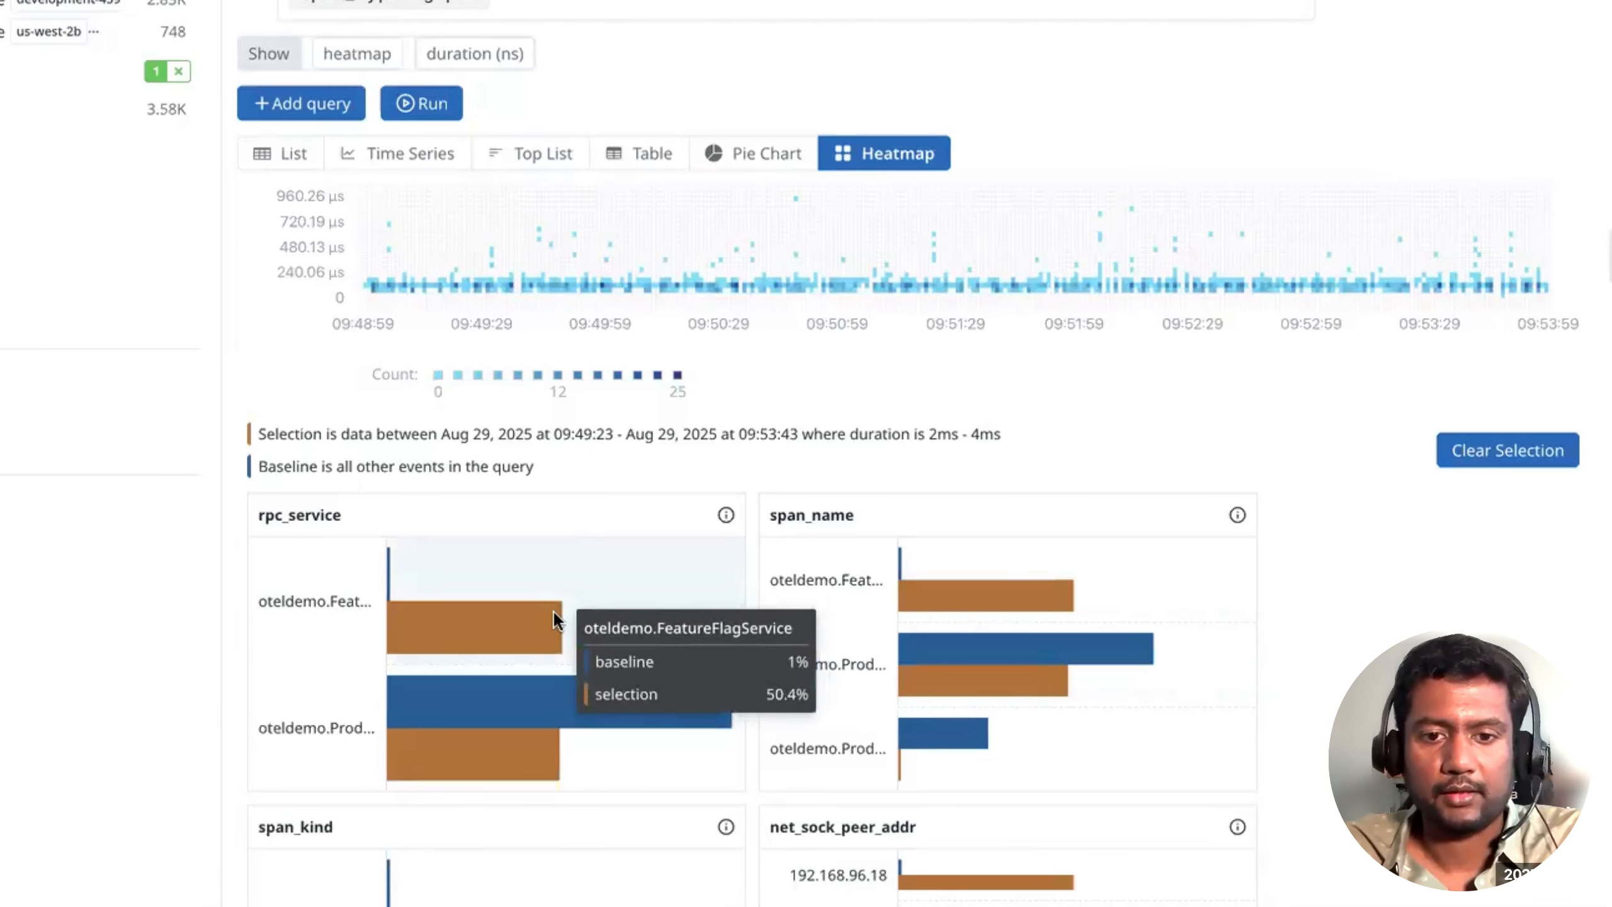
mouse_move(937, 603)
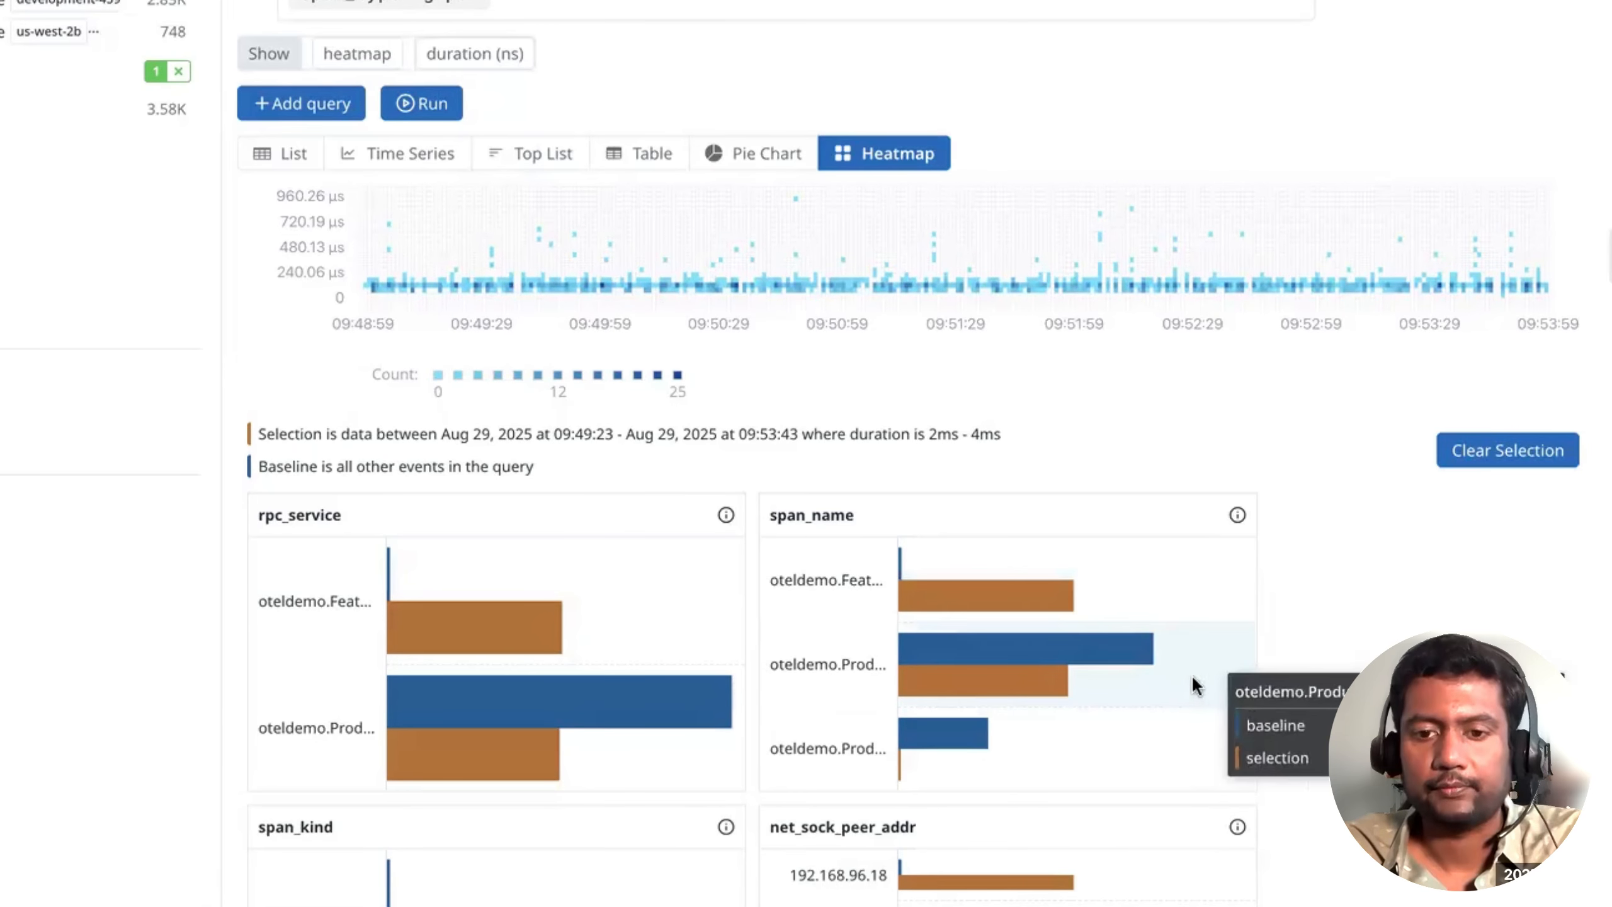
scroll(1277, 697, down, 15)
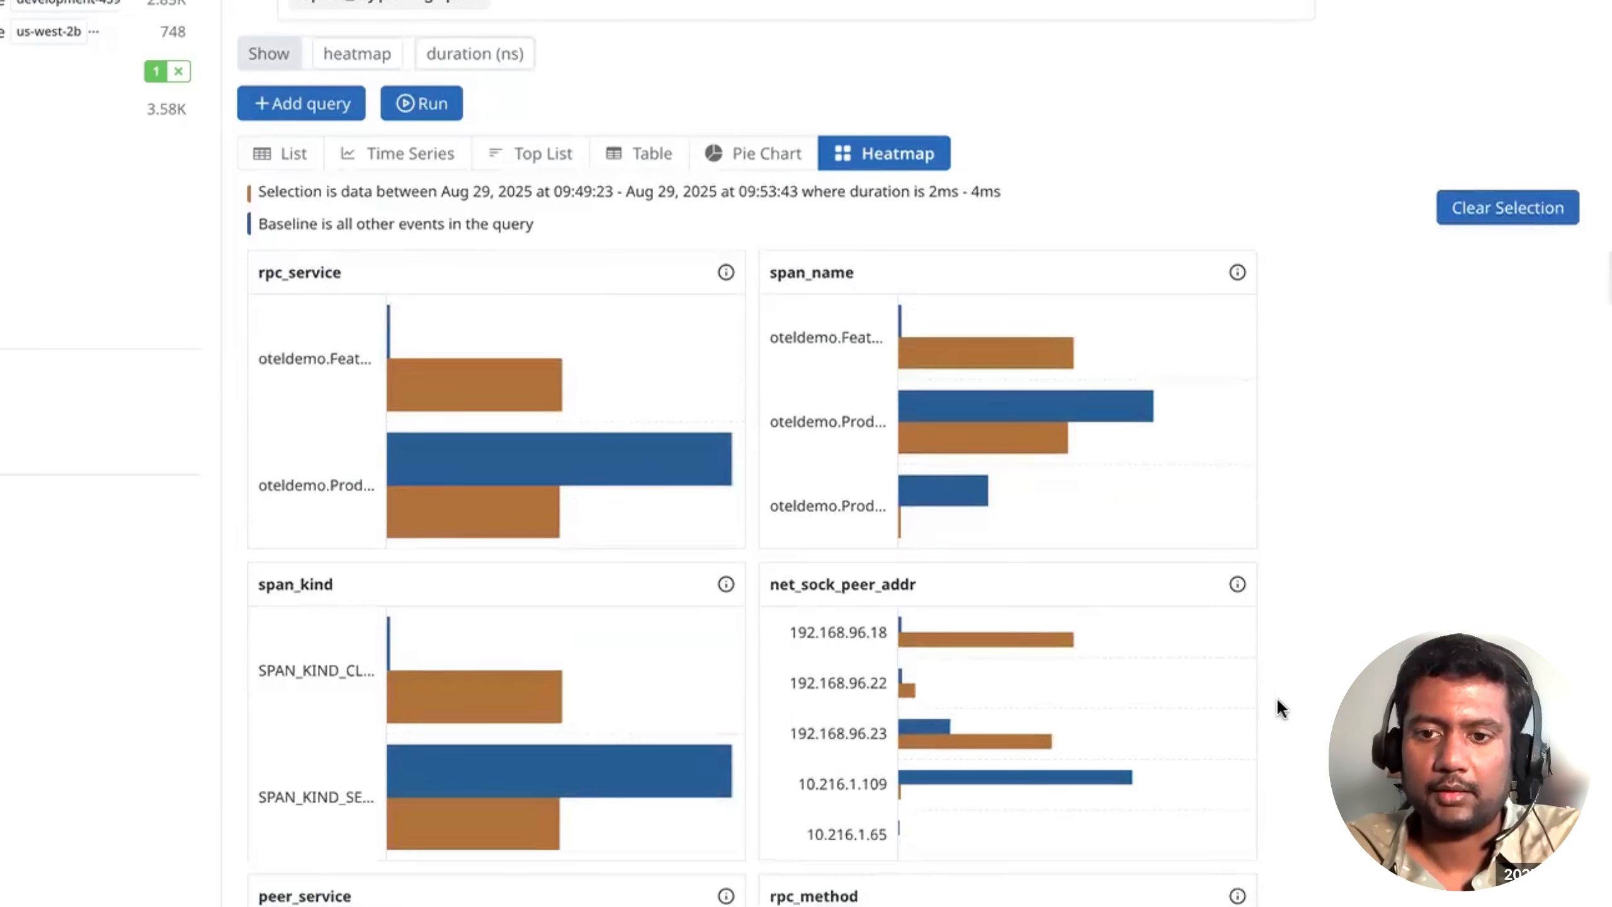
scroll(1276, 700, down, 12)
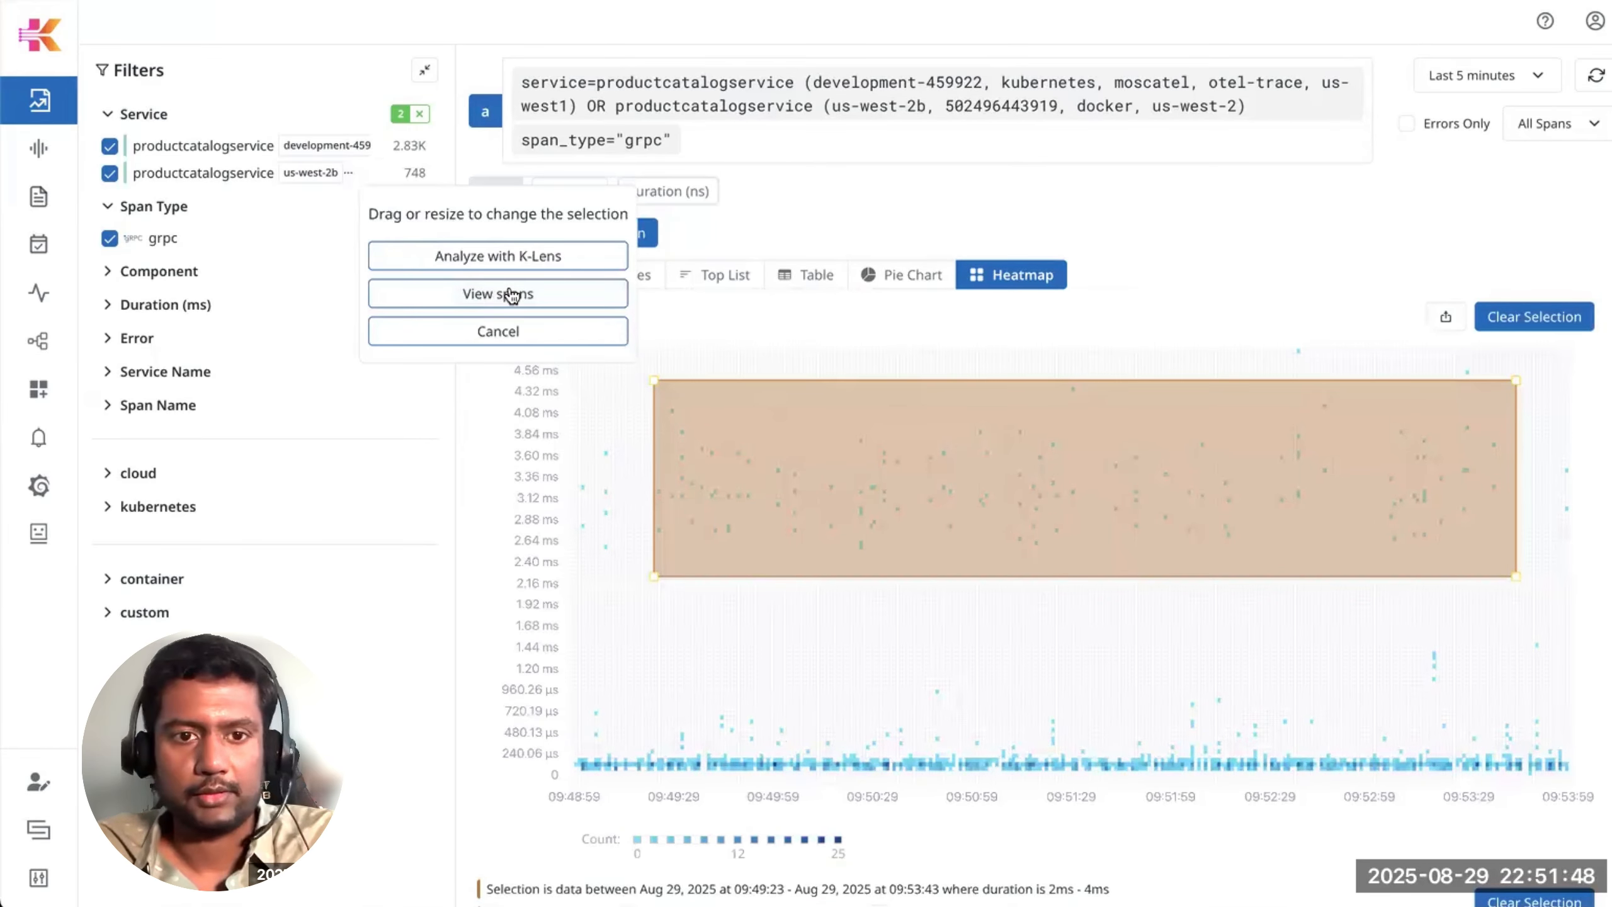
Step: List the spans within the heatmap selection and open the 3.71 ms span from 09:53:36.067
click(510, 292)
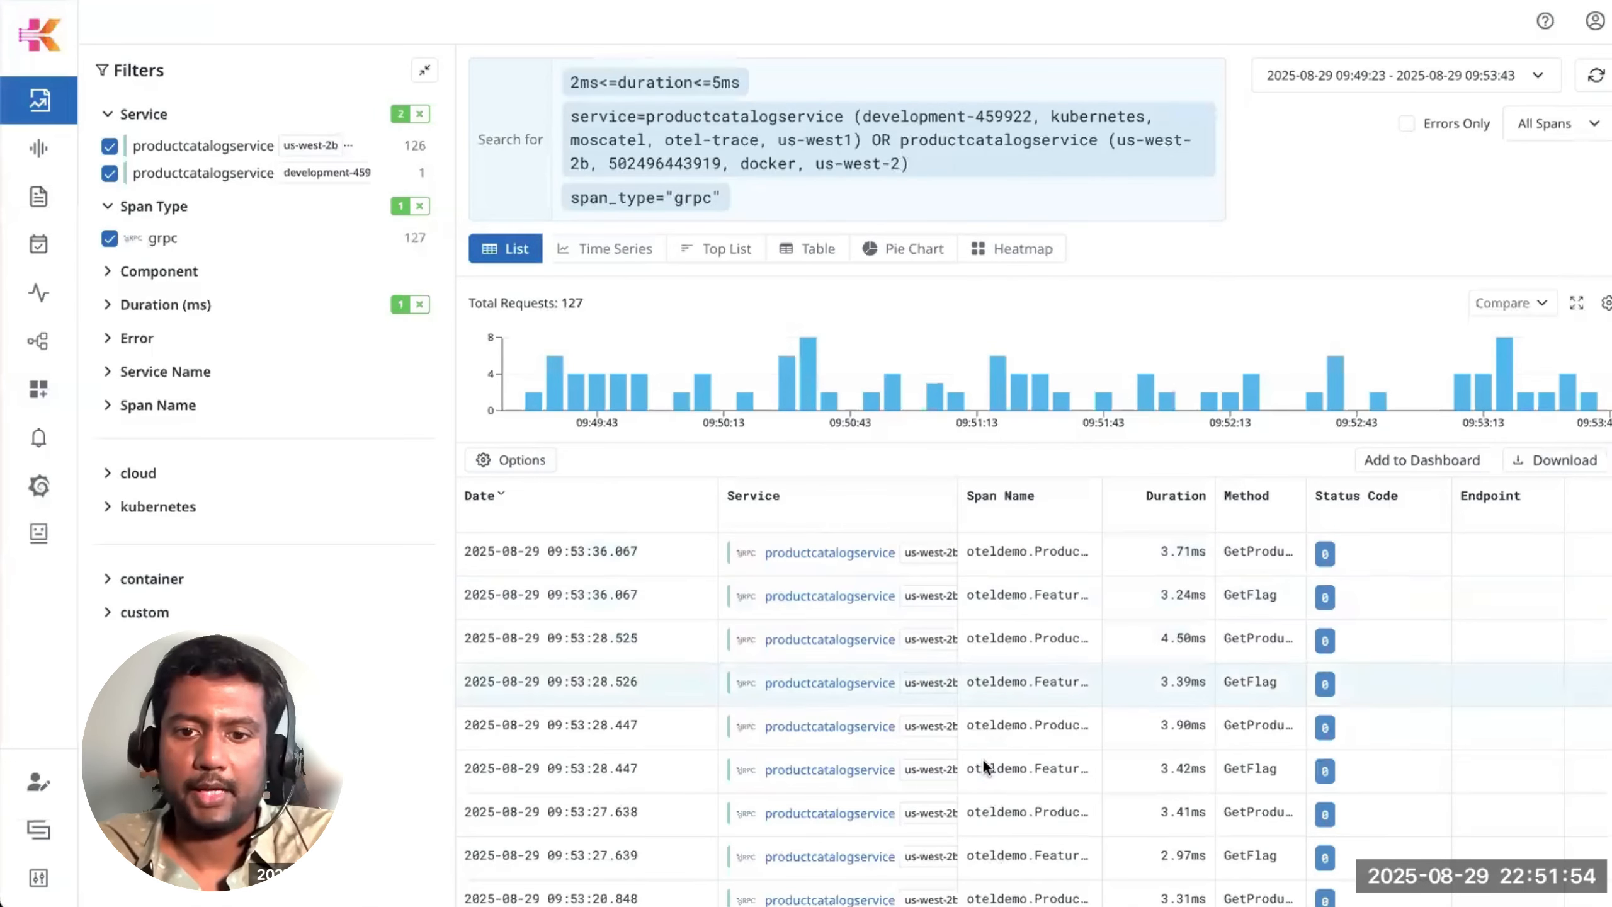
click(1129, 551)
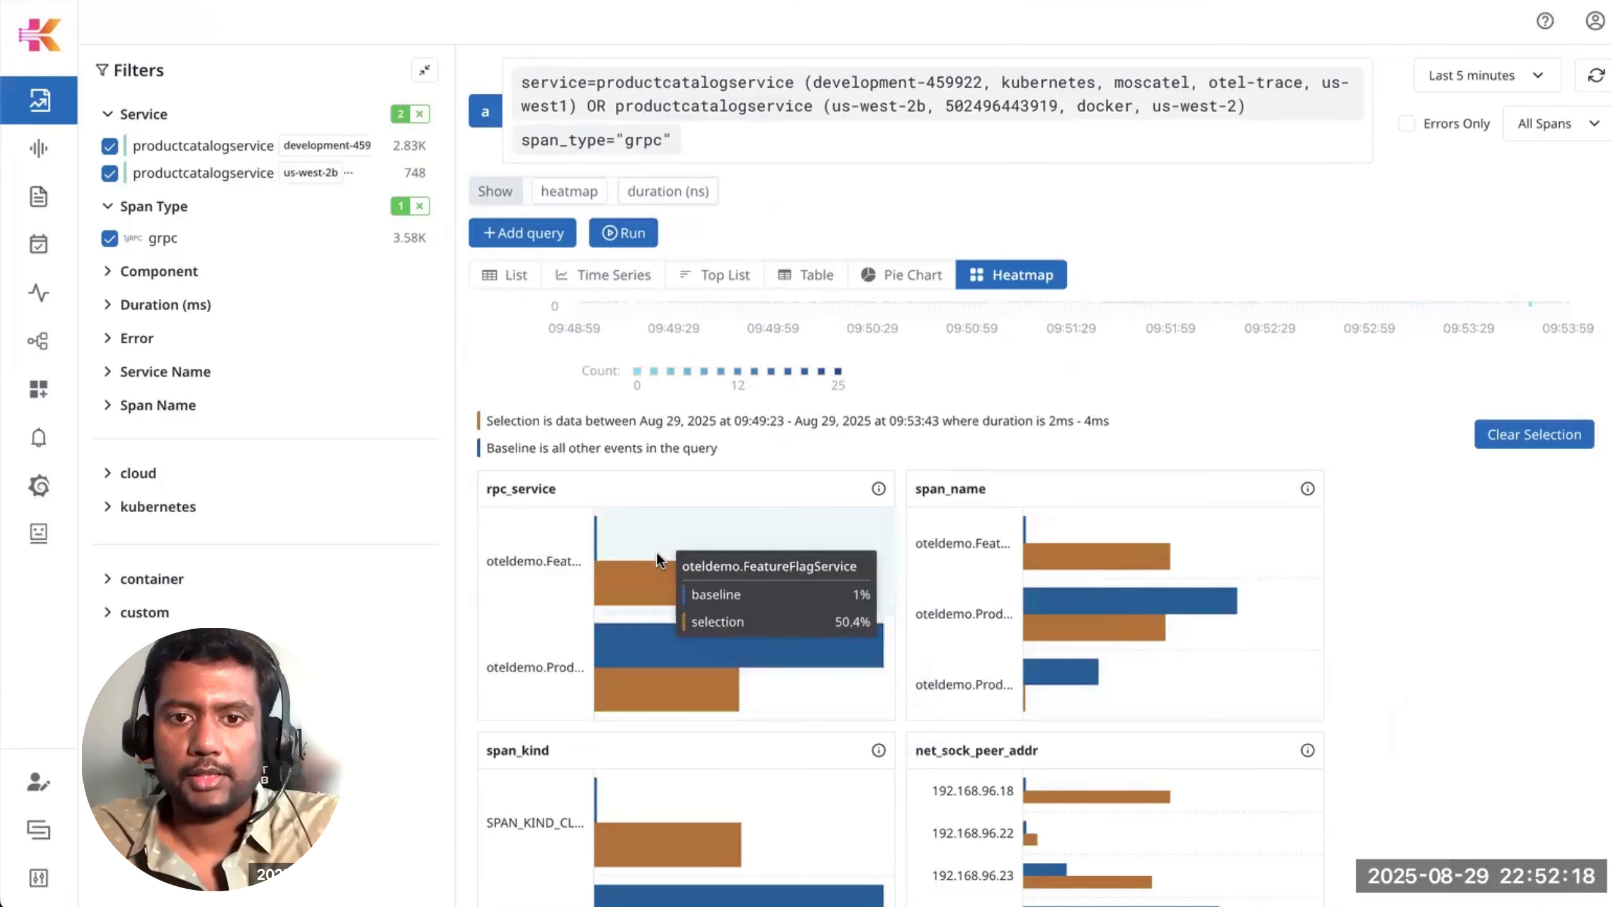
Step: Filter the query by rpc_service oteldemo.FeatureFlagService from the K-Lens chart and rerun the heatmap
scroll(696, 662, down, 10)
scroll(694, 658, up, 4)
click(563, 601)
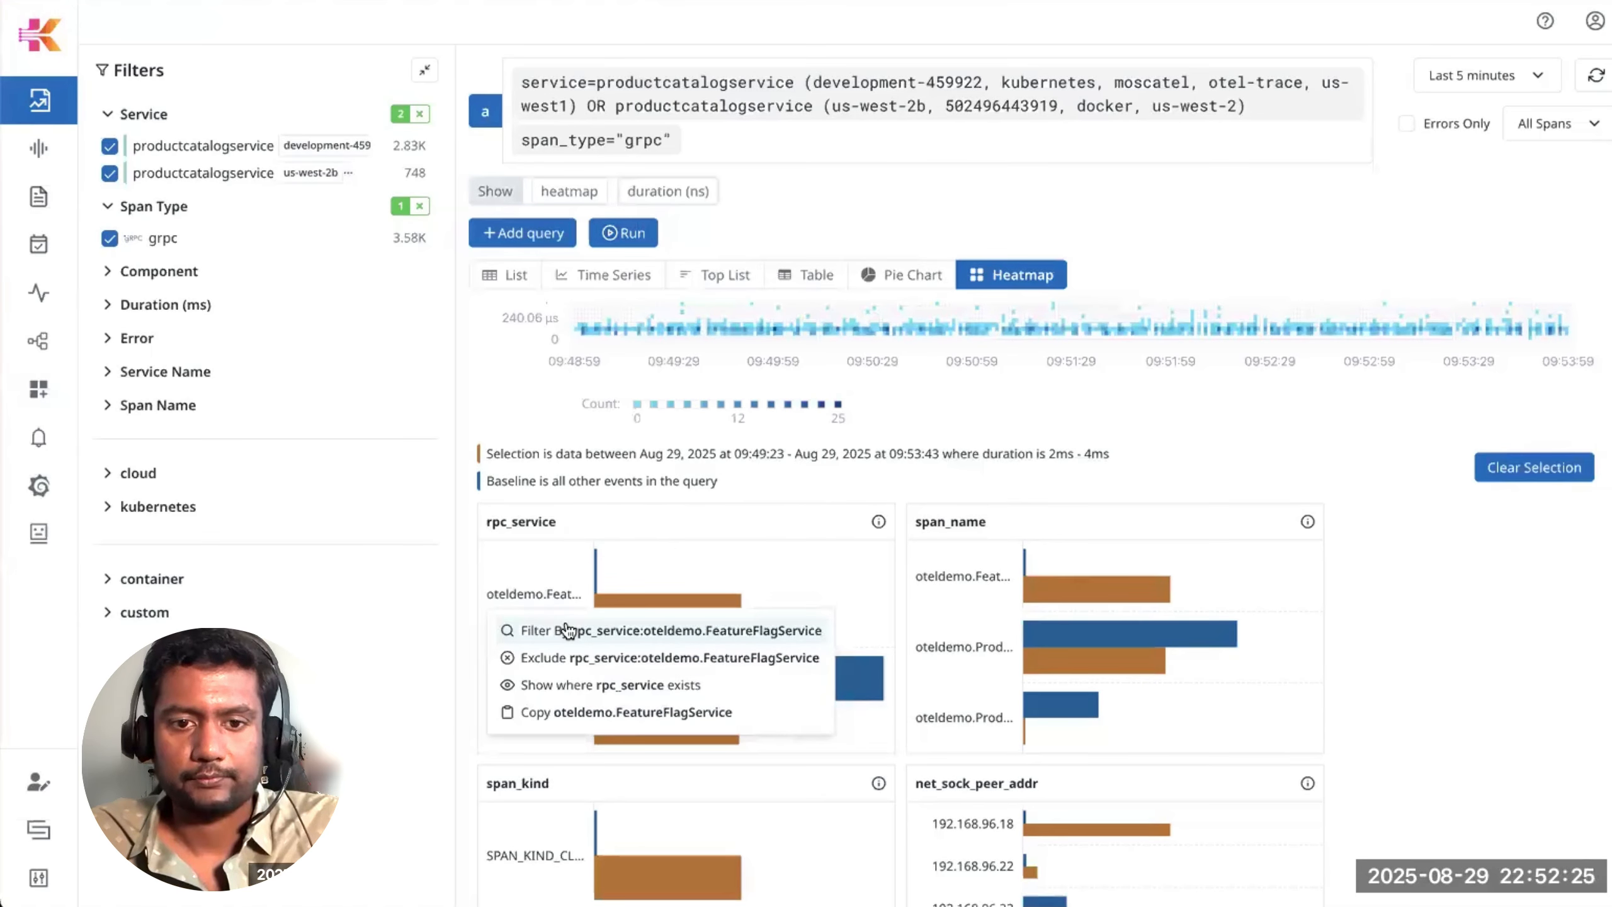
click(640, 630)
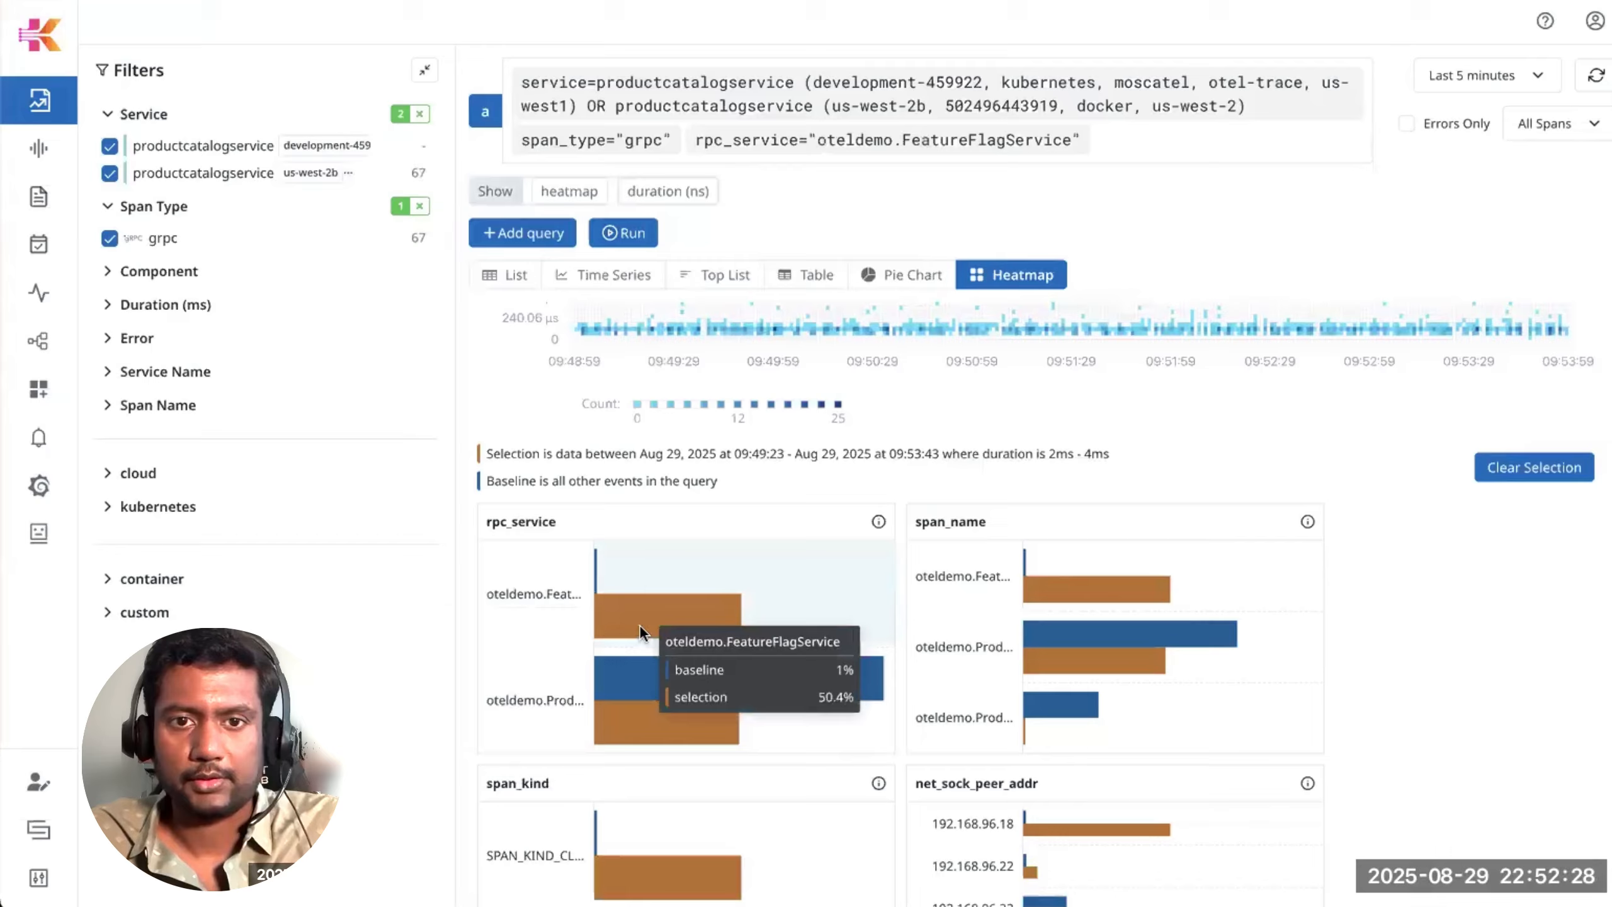
click(628, 234)
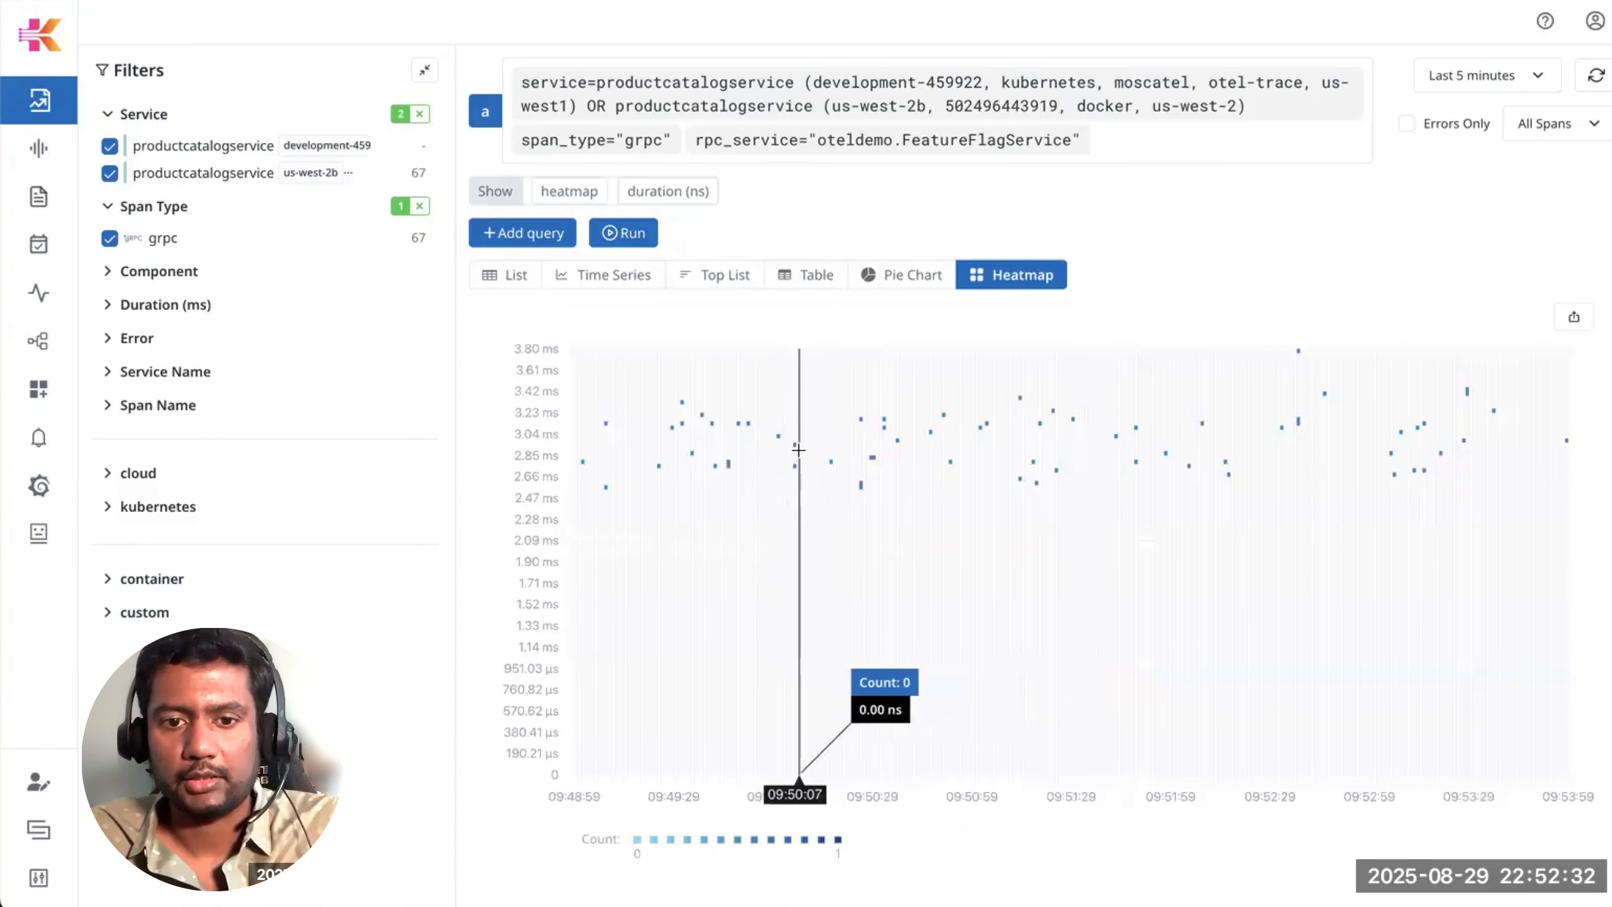